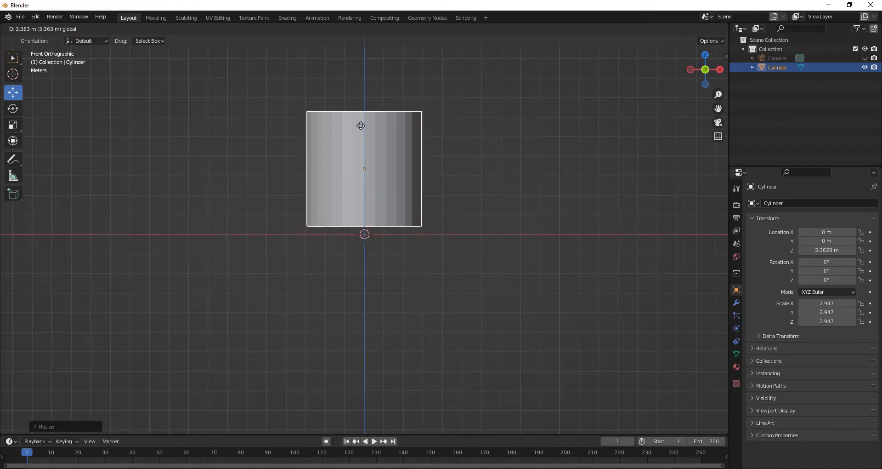
# Stretch the entire cylinder mesh slightly along Z in Edit Mode.
pyautogui.press('Tab')
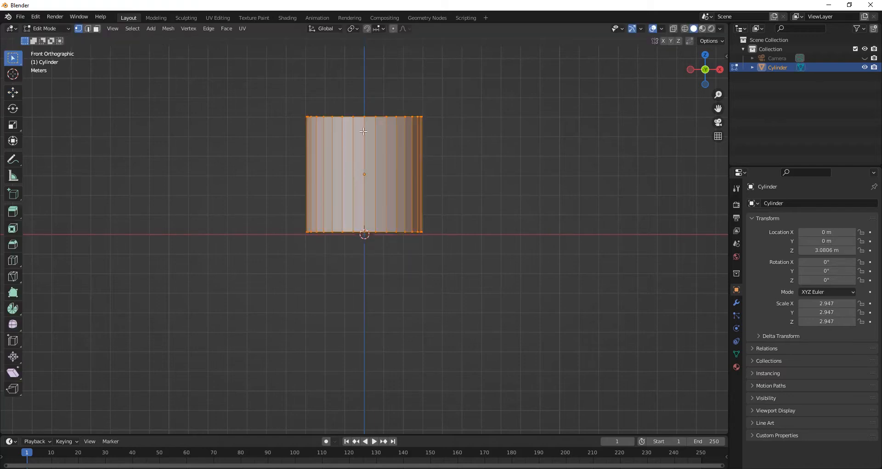
pyautogui.hotkey('alt', 'a')
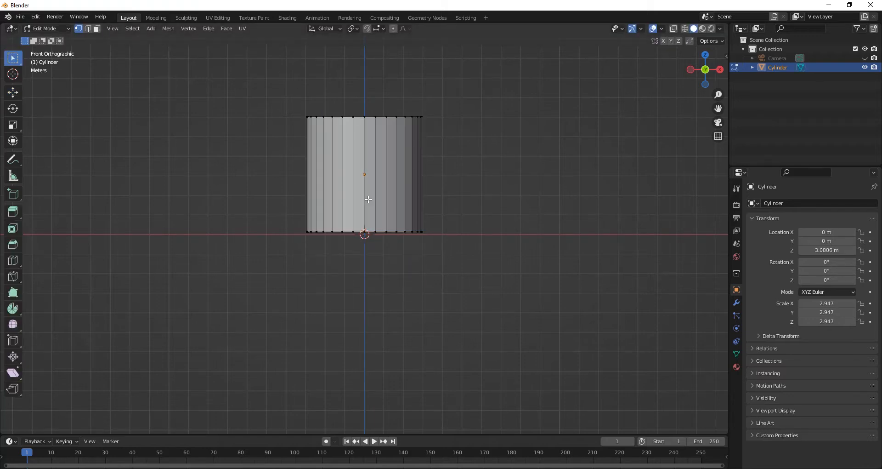
pyautogui.hotkey('alt', 'z')
pyautogui.moveTo(247, 81); pyautogui.dragTo(467, 279)
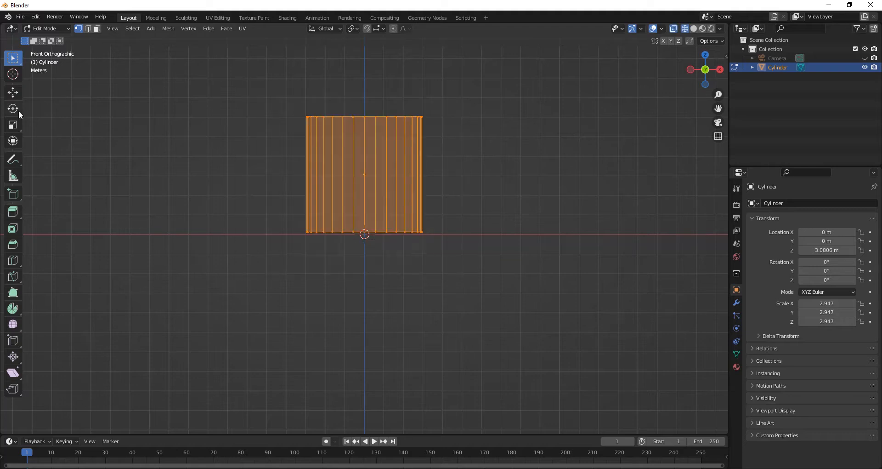
pyautogui.click(12, 124)
pyautogui.moveTo(365, 150); pyautogui.dragTo(363, 170)
# Bevel the cylinder's bottom vertex ring to round off the lower edge.
pyautogui.moveTo(274, 198); pyautogui.dragTo(453, 279)
pyautogui.click(13, 92)
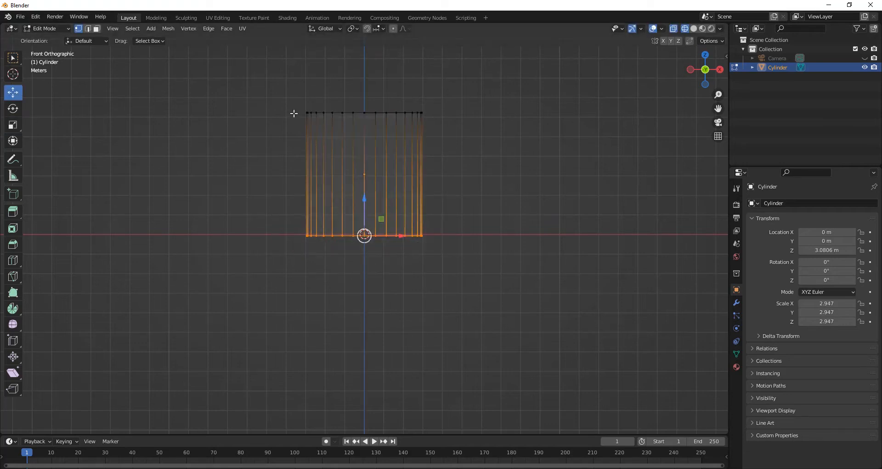
pyautogui.press('s')
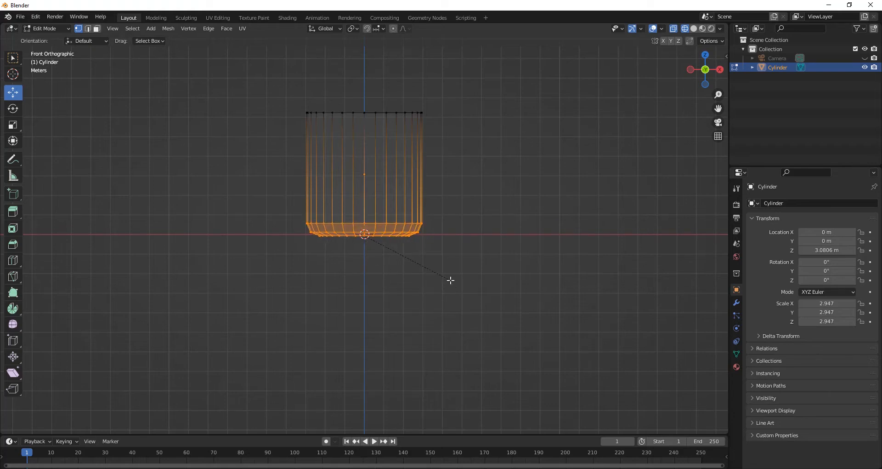
pyautogui.click(451, 280)
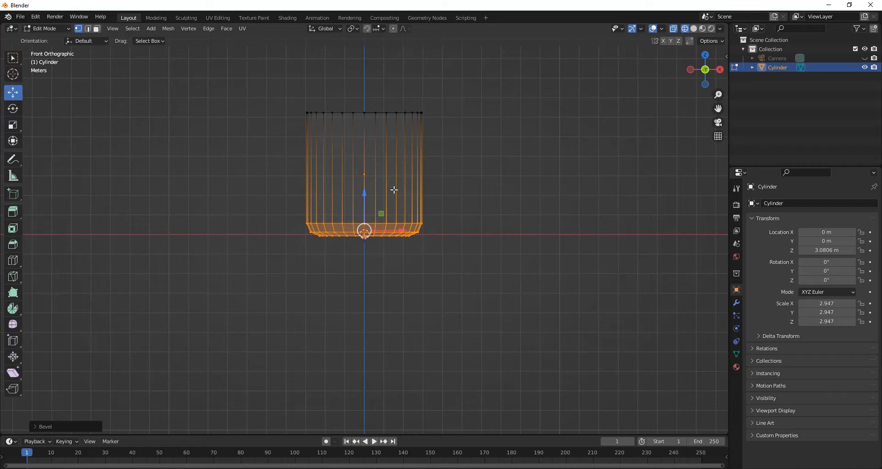
# Raise the cylinder's top vertex ring slightly along Z.
pyautogui.keyDown('shift'); pyautogui.moveTo(378, 169); pyautogui.dragTo(322, 261, button='middle'); pyautogui.keyUp('shift')
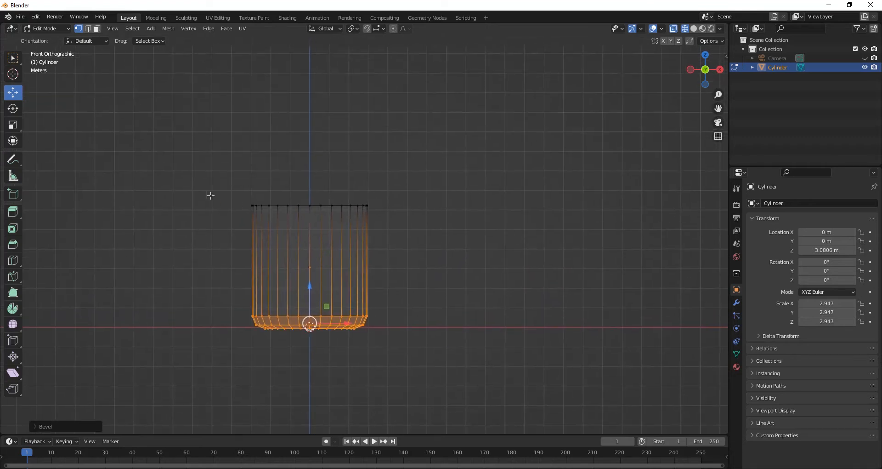
pyautogui.moveTo(211, 195); pyautogui.dragTo(419, 257)
pyautogui.moveTo(307, 174); pyautogui.dragTo(307, 160)
# Add three evenly spaced horizontal loop cuts around the cylinder's side wall.
pyautogui.click(12, 261)
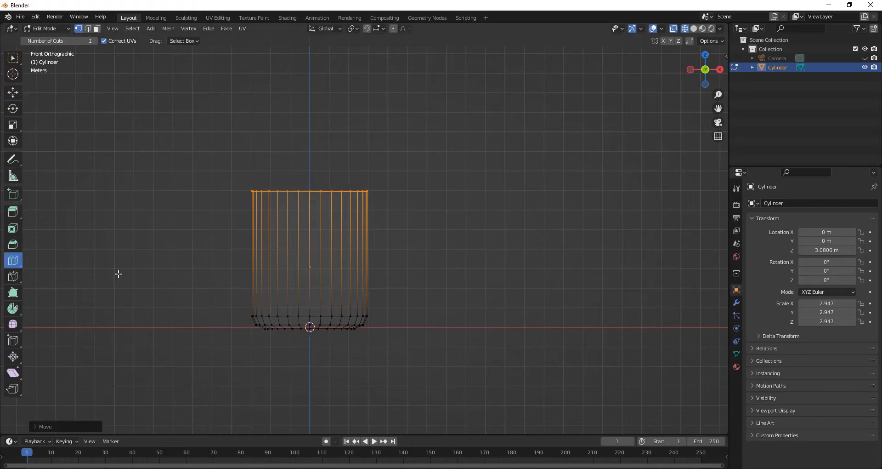
pyautogui.click(345, 285)
pyautogui.click(363, 232)
pyautogui.click(371, 294)
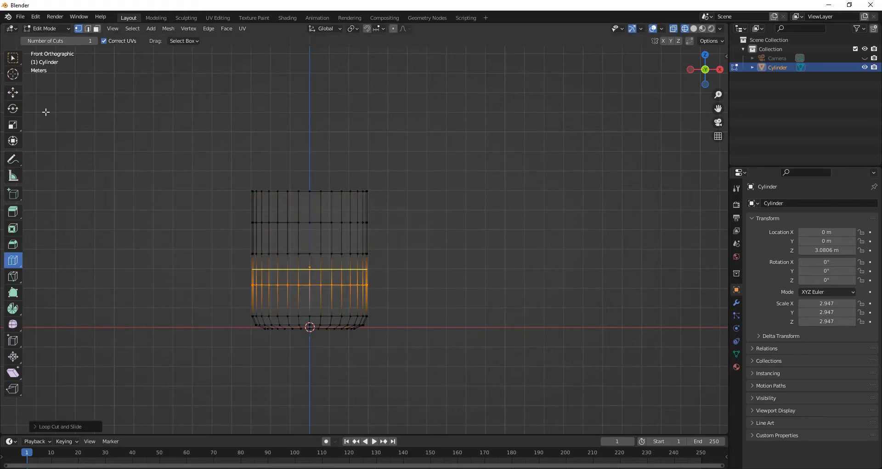
# Scale the top vertex ring inward and the two lower loop-cut rings slightly outward to give the cylinder a barrel shape.
pyautogui.click(13, 92)
pyautogui.moveTo(213, 165); pyautogui.dragTo(412, 219)
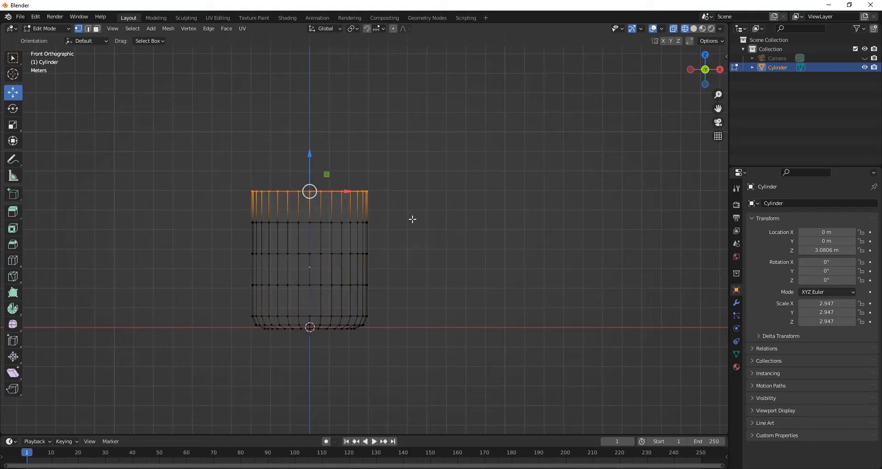
pyautogui.press('s')
pyautogui.click(400, 211)
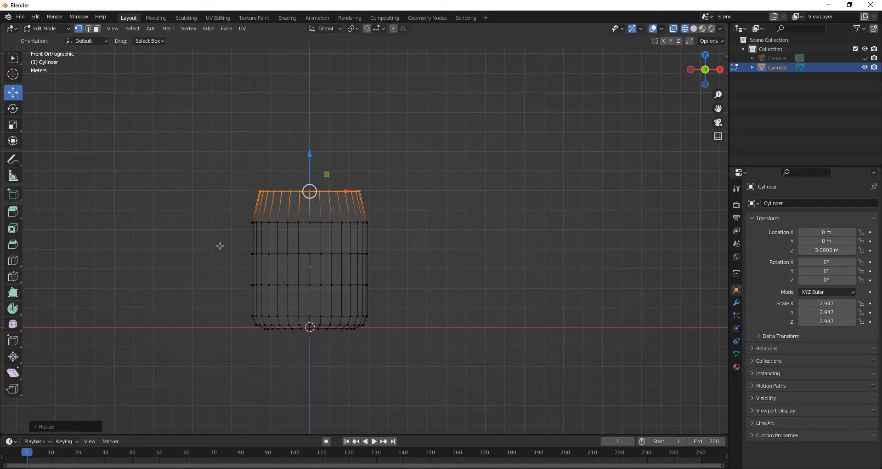
pyautogui.moveTo(224, 237); pyautogui.dragTo(407, 297)
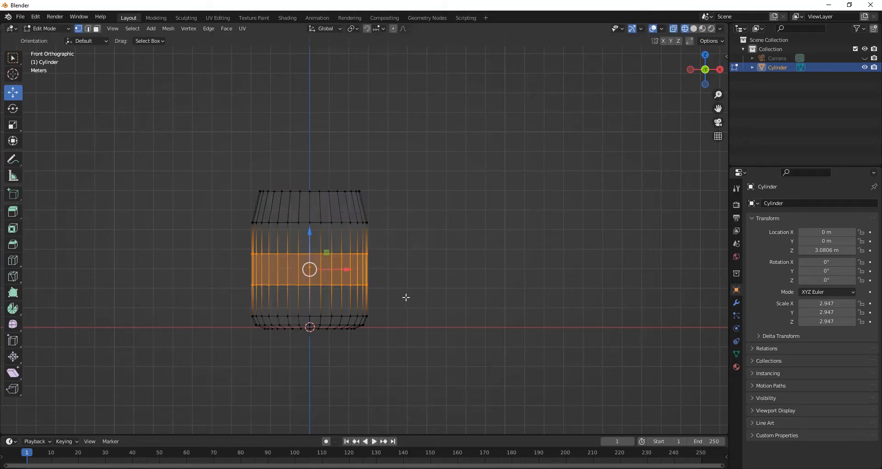
pyautogui.press('s')
pyautogui.click(429, 276)
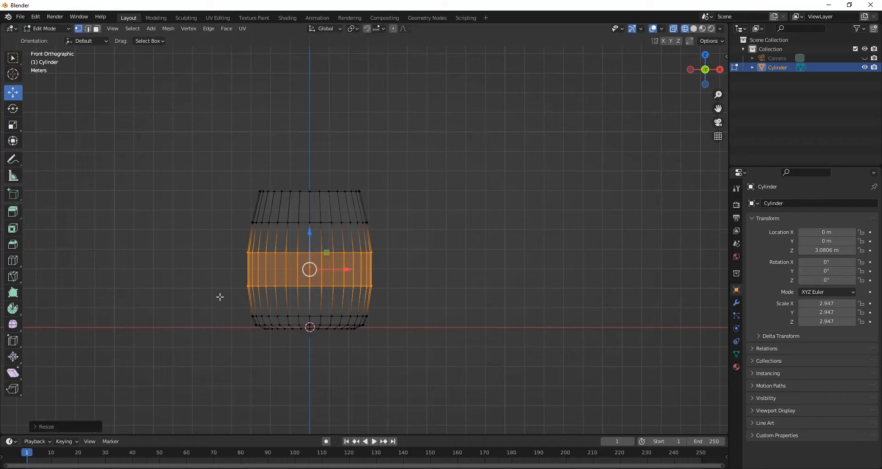
# Narrow and lower the beveled bottom rings, and nudge the lowest loop-cut ring slightly up along Z.
pyautogui.moveTo(221, 297); pyautogui.dragTo(429, 357)
pyautogui.press('s')
pyautogui.click(409, 352)
pyautogui.moveTo(309, 293); pyautogui.dragTo(309, 300)
pyautogui.moveTo(214, 266); pyautogui.dragTo(430, 314)
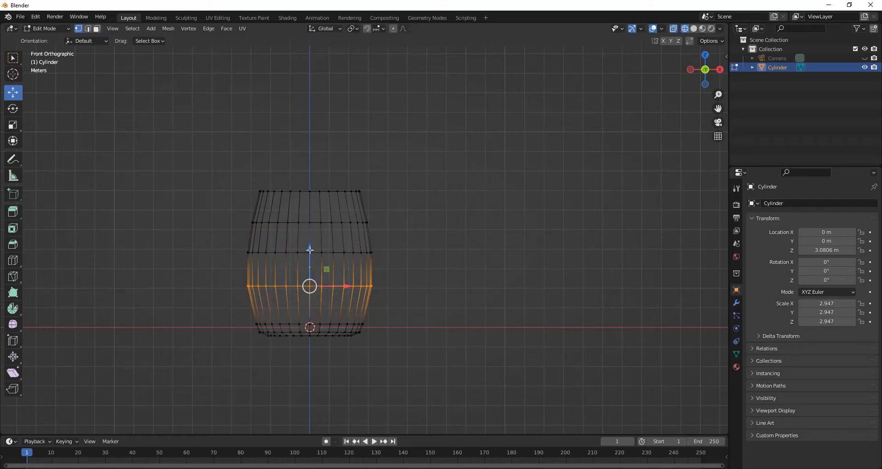
pyautogui.moveTo(309, 252); pyautogui.dragTo(310, 252)
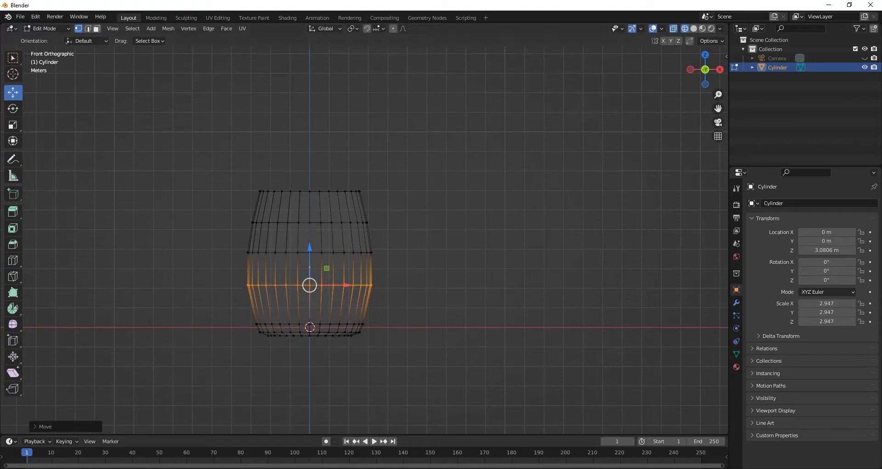
pyautogui.click(452, 299)
# Delete the top cap face so the barrel is open.
pyautogui.moveTo(409, 300)
pyautogui.mouseDown(button='middle')
pyautogui.moveTo(439, 330)
pyautogui.moveTo(434, 341)
pyautogui.mouseUp(button='middle')
pyautogui.hotkey('shift', 'z')
pyautogui.moveTo(390, 359)
pyautogui.mouseDown(button='middle')
pyautogui.moveTo(365, 340)
pyautogui.moveTo(374, 320)
pyautogui.moveTo(274, 215)
pyautogui.mouseUp(button='middle')
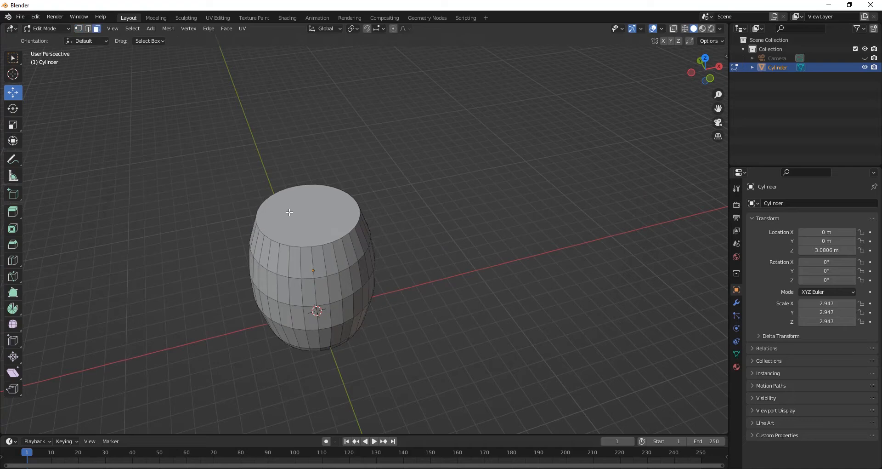
pyautogui.click(289, 212)
pyautogui.press('x')
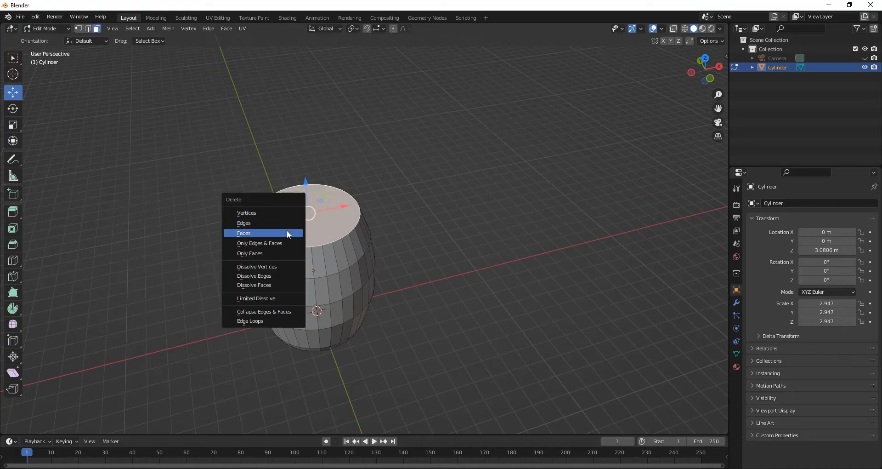
pyautogui.click(287, 233)
# Move the whole mesh up along Z until its base rests on the ground line in front view.
pyautogui.press('KP_1')
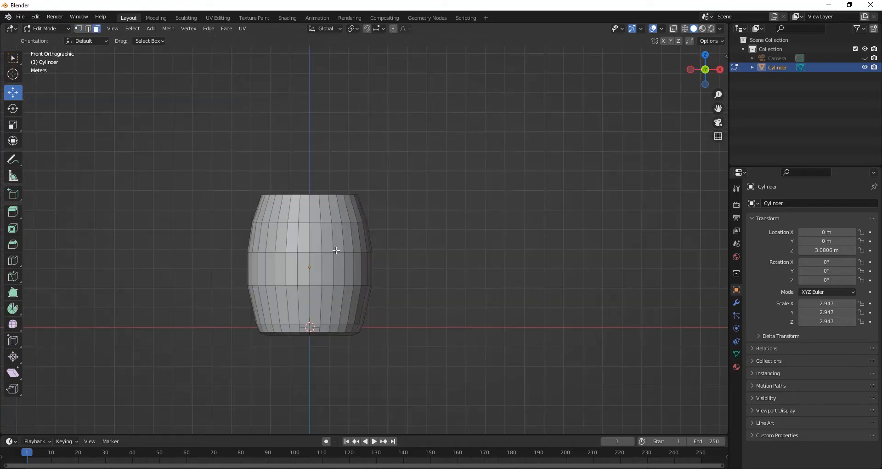
pyautogui.press('a')
pyautogui.click(335, 210)
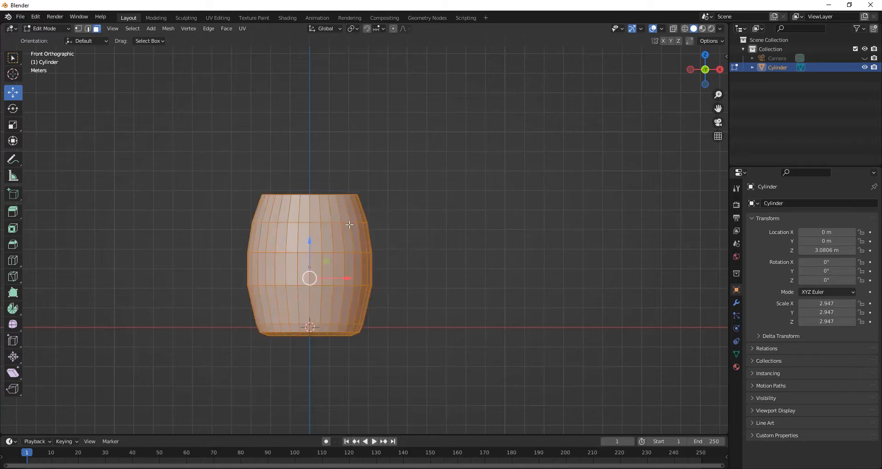
pyautogui.moveTo(310, 241); pyautogui.dragTo(309, 230)
# Scale the lowest loop-cut ring slightly inward in vertex selection with X-ray on.
pyautogui.hotkey('shift', 'z')
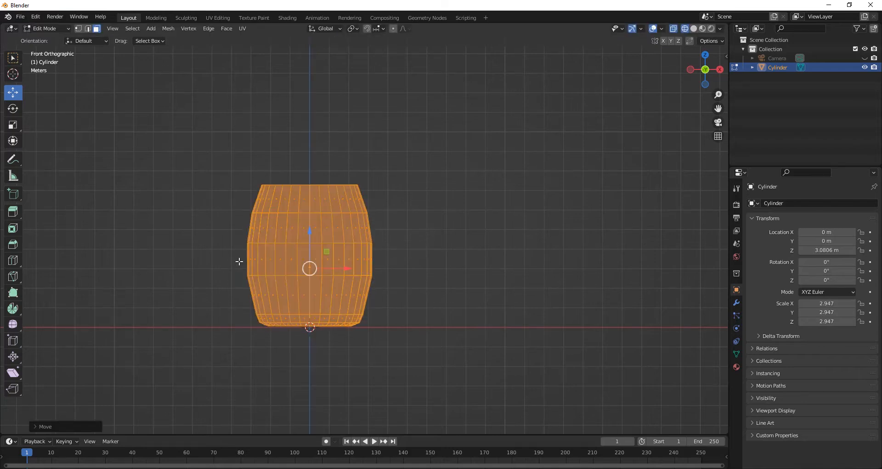
pyautogui.press('1')
pyautogui.hotkey('shift', 'z')
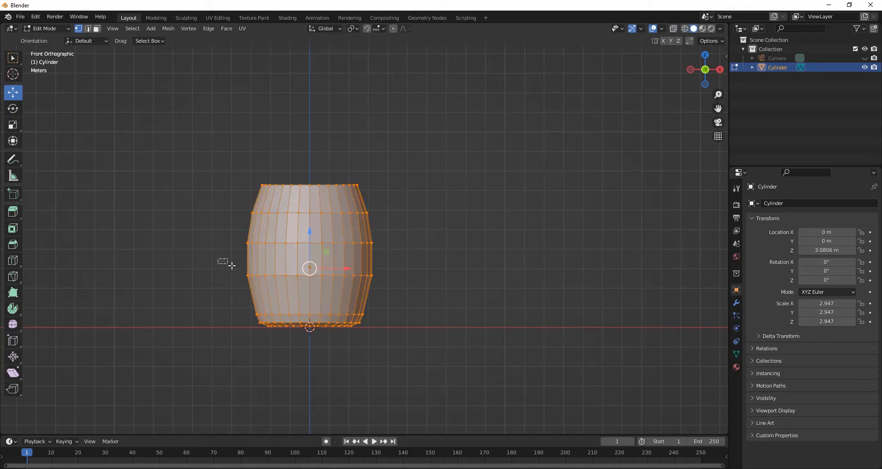
pyautogui.hotkey('alt', 'a')
pyautogui.hotkey('shift', 'z')
pyautogui.moveTo(205, 256); pyautogui.dragTo(420, 286)
pyautogui.press('s')
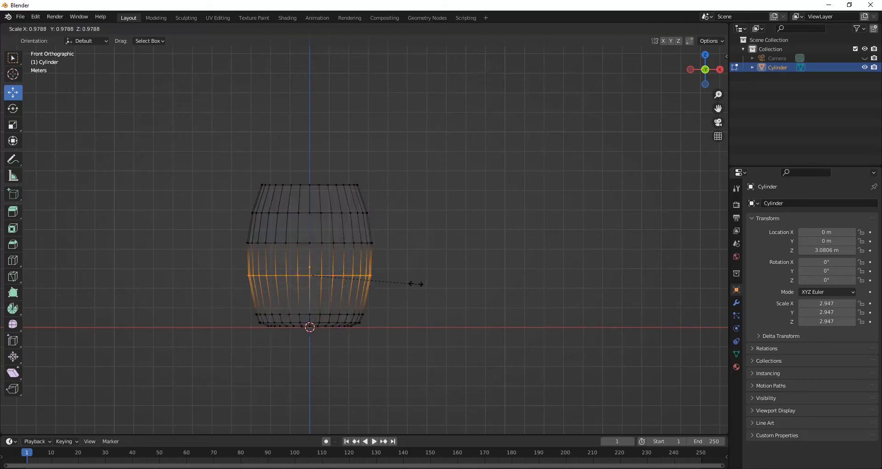
pyautogui.click(414, 281)
pyautogui.moveTo(210, 222); pyautogui.dragTo(416, 265)
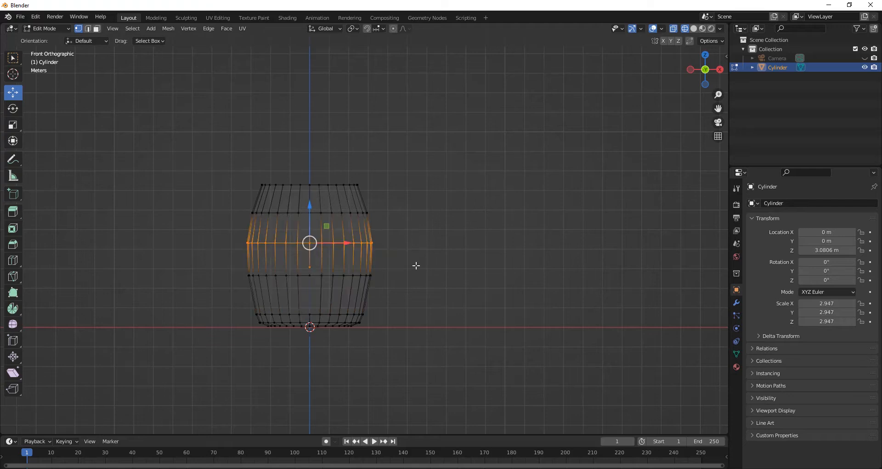
# Add a Solidify modifier to the open barrel in Object Mode and set its thickness to -0.09 m.
pyautogui.press('Tab')
pyautogui.hotkey('shift', 'z')
pyautogui.moveTo(416, 266)
pyautogui.mouseDown(button='middle')
pyautogui.moveTo(528, 289)
pyautogui.moveTo(483, 288)
pyautogui.mouseUp(button='middle')
pyautogui.scroll(-3, 365, 239)
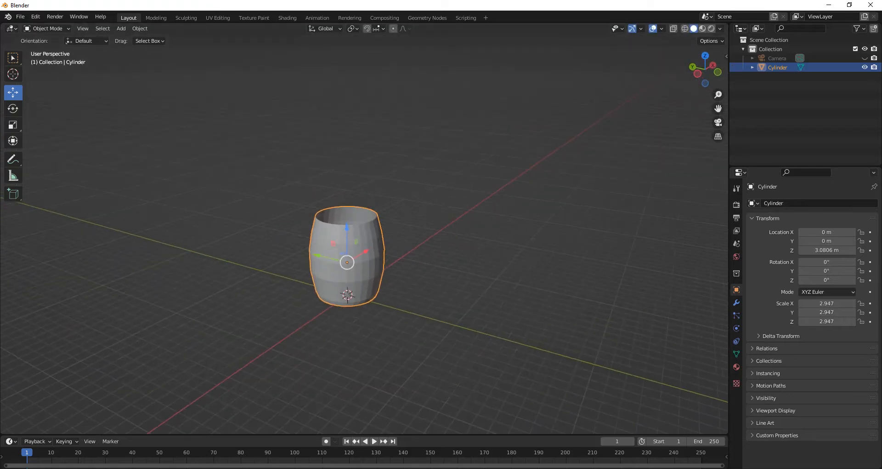
pyautogui.click(737, 303)
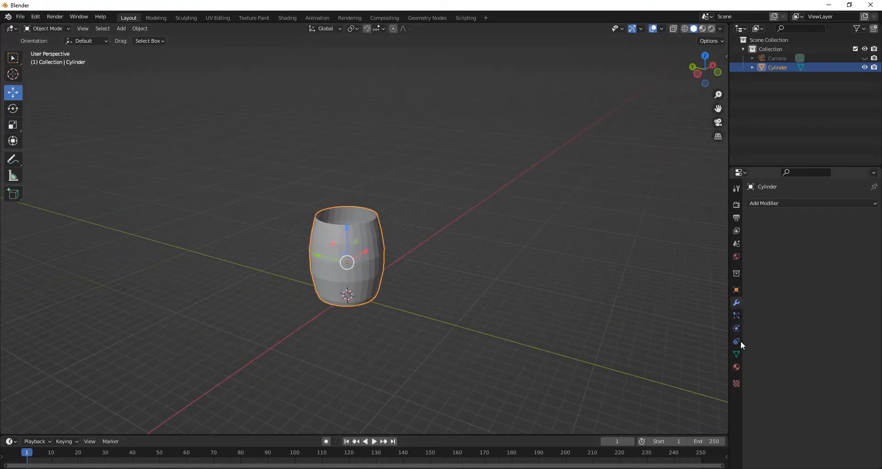
pyautogui.click(774, 205)
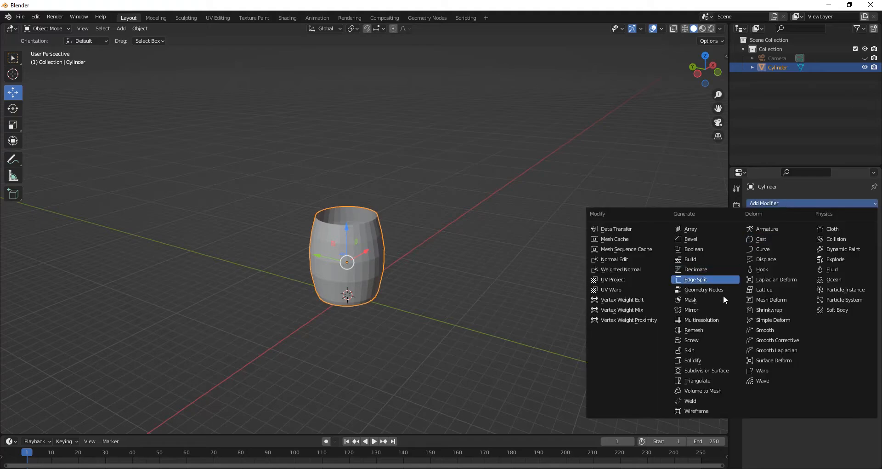
pyautogui.click(693, 361)
pyautogui.moveTo(331, 245); pyautogui.dragTo(338, 268, button='middle')
pyautogui.scroll(6, 373, 268)
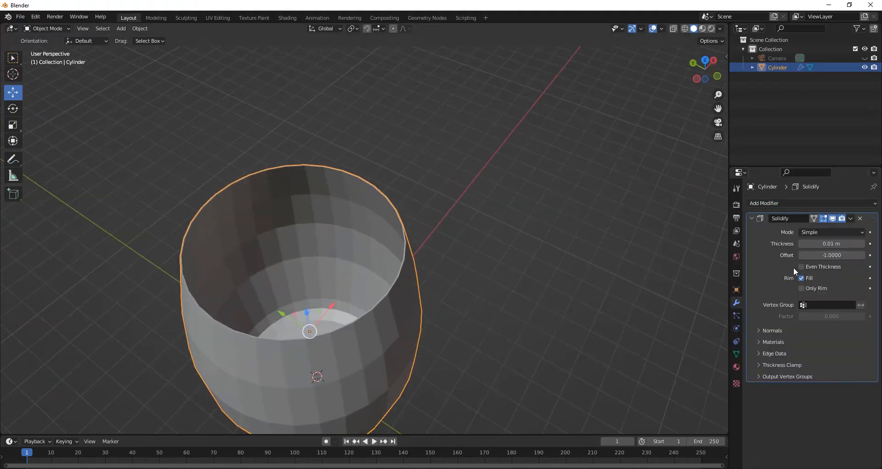
pyautogui.moveTo(848, 242)
pyautogui.mouseDown()
pyautogui.moveTo(792, 242)
pyautogui.moveTo(839, 243)
pyautogui.moveTo(832, 242)
pyautogui.mouseUp()
# Inspect the thickened barrel from below and apply the Solidify modifier.
pyautogui.moveTo(511, 329); pyautogui.dragTo(368, 291, button='middle')
pyautogui.press('Tab')
pyautogui.press('Tab')
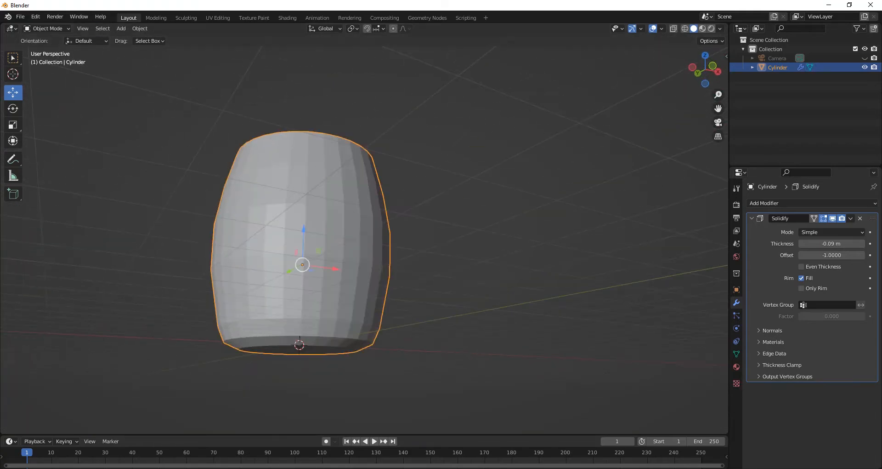
pyautogui.click(851, 218)
pyautogui.click(836, 228)
# Extrude the barrel's underside face in place and scale it inward to form a narrow rim.
pyautogui.moveTo(237, 144); pyautogui.dragTo(233, 77, button='middle')
pyautogui.press('Tab')
pyautogui.click(228, 276)
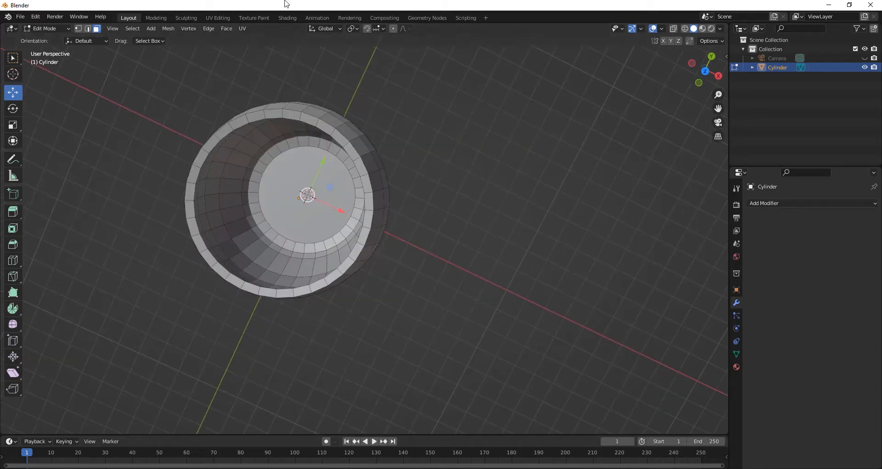
pyautogui.moveTo(296, 184); pyautogui.dragTo(382, 272, button='middle')
pyautogui.press('e')
pyautogui.rightClick(382, 272)
pyautogui.press('s')
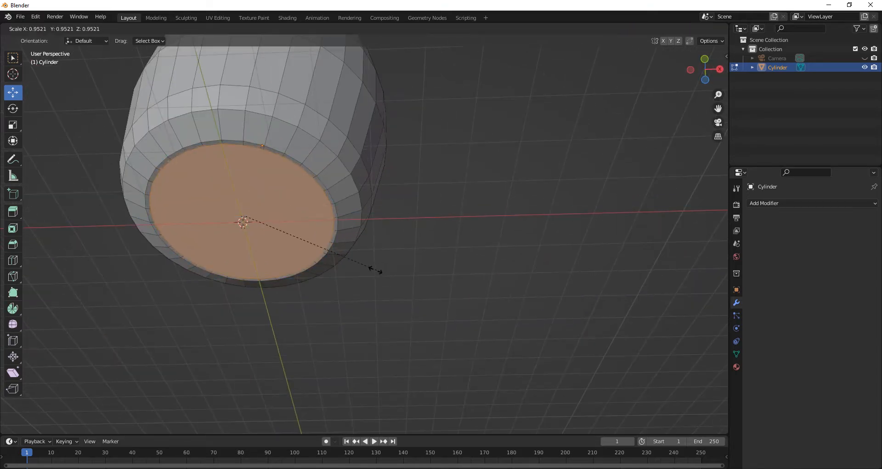
pyautogui.click(358, 265)
# Move the inner underside face up about 0.17 m along Z to recess the base.
pyautogui.press('g')
pyautogui.press('z')
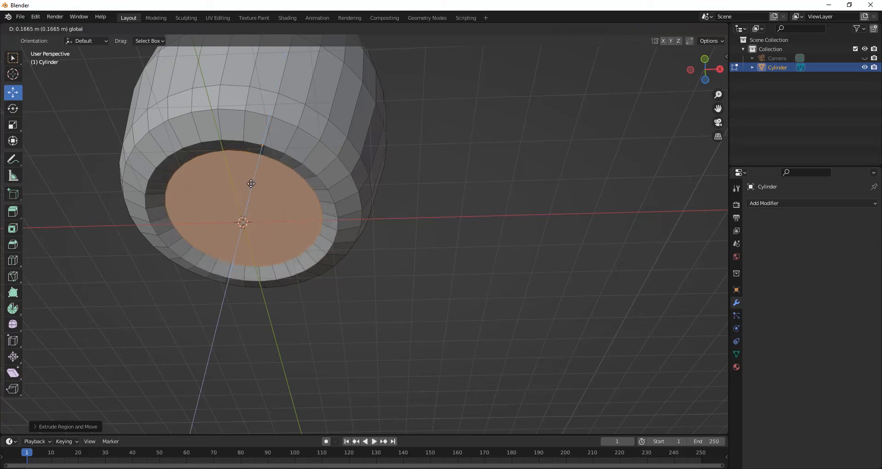
pyautogui.click(251, 181)
pyautogui.moveTo(251, 181); pyautogui.dragTo(322, 314, button='middle')
pyautogui.scroll(3, 349, 312)
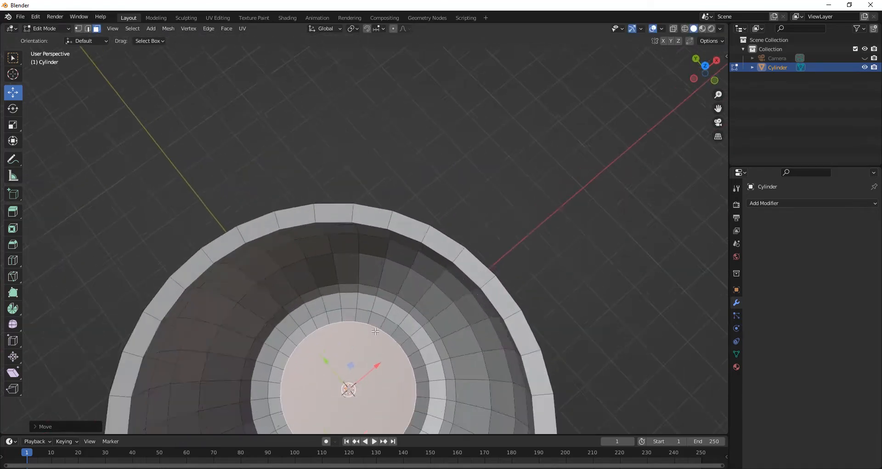
pyautogui.scroll(-7, 372, 268)
# Extrude the two middle faces of the barrel's upper side ring in place and scale them inward.
pyautogui.press('KP_3')
pyautogui.press('1')
pyautogui.hotkey('alt', 'a')
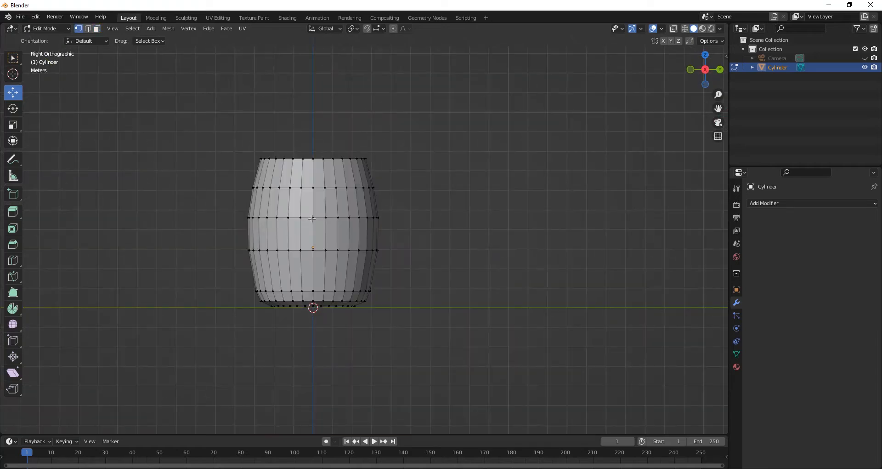
pyautogui.press('KP_1')
pyautogui.moveTo(312, 219); pyautogui.dragTo(312, 218, button='middle')
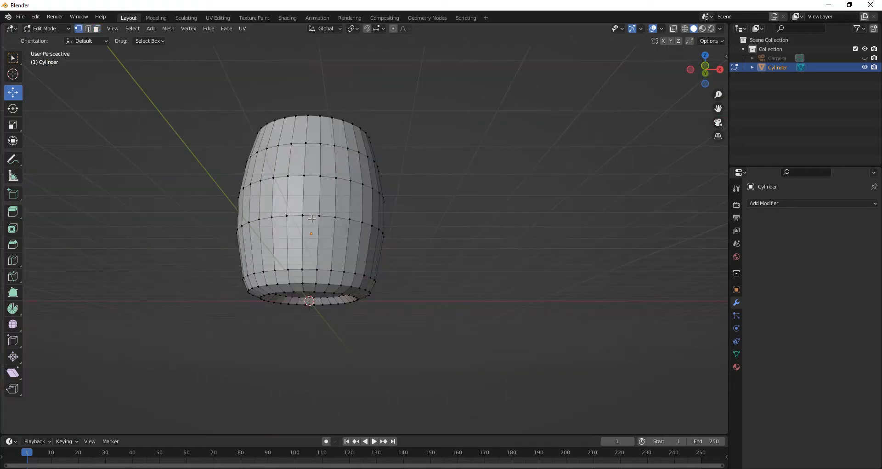
pyautogui.press('KP_3')
pyautogui.press('3')
pyautogui.click(284, 164)
pyautogui.keyDown('shift'); pyautogui.click(265, 179); pyautogui.keyUp('shift')
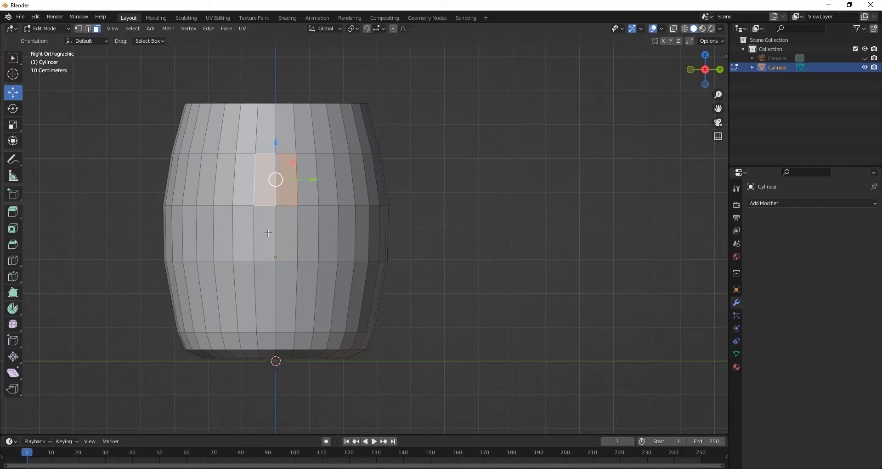
pyautogui.press('e')
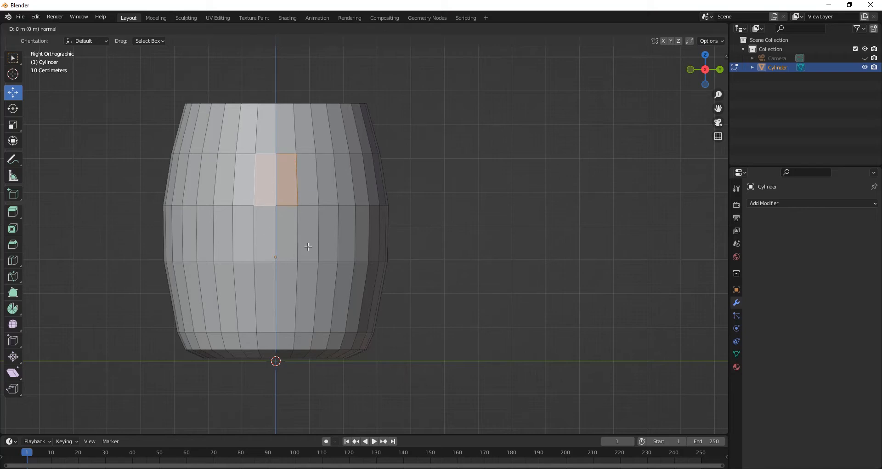
pyautogui.press('s')
pyautogui.click(295, 219)
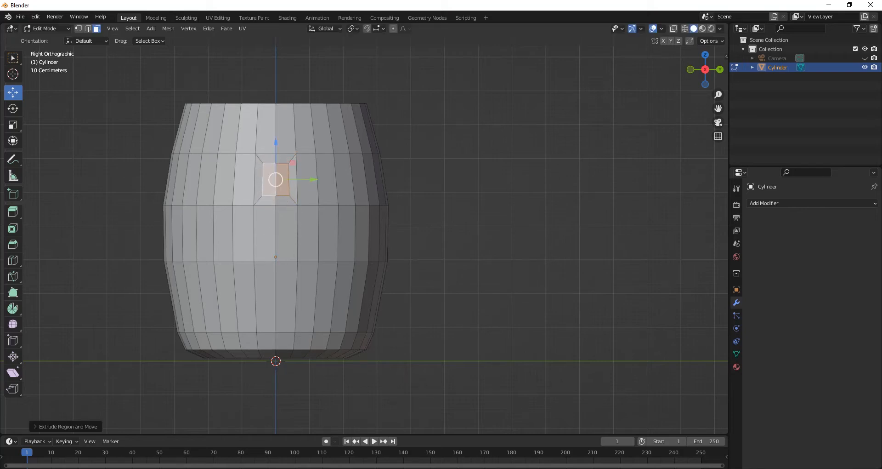
# Extrude the two matching faces low on the barrel's side in place and scale them inward to a small rectangle.
pyautogui.click(286, 297)
pyautogui.keyDown('shift'); pyautogui.click(266, 297); pyautogui.keyUp('shift')
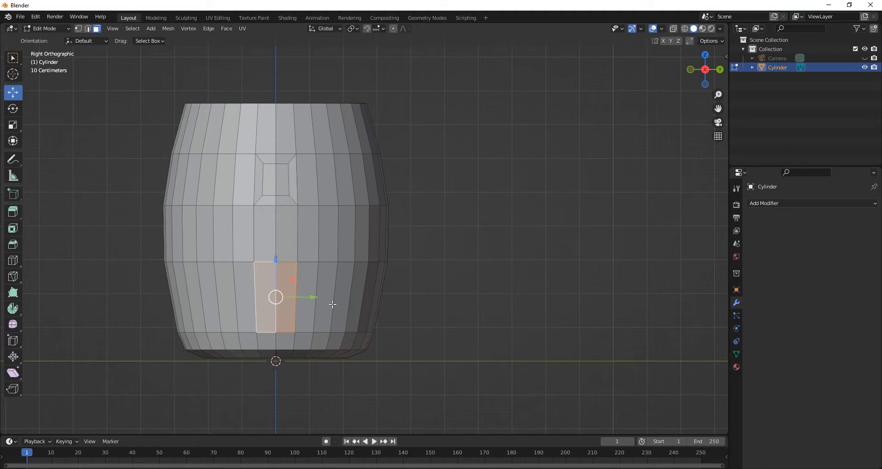
pyautogui.press('e')
pyautogui.press('s')
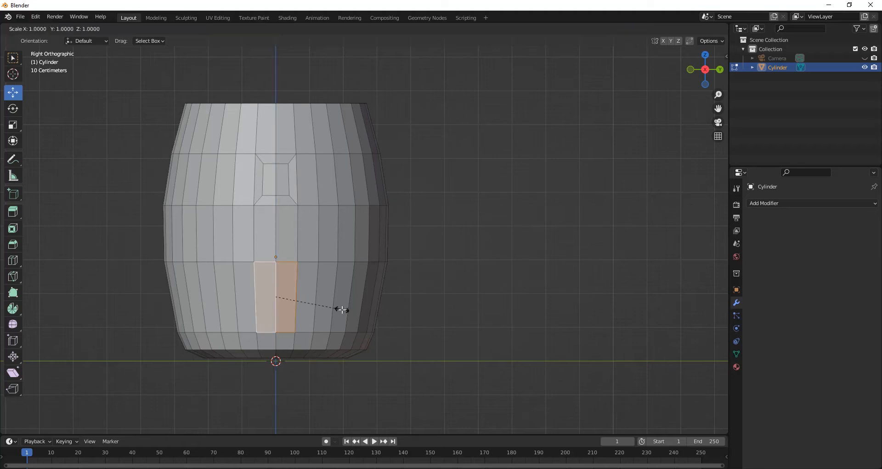
pyautogui.click(317, 275)
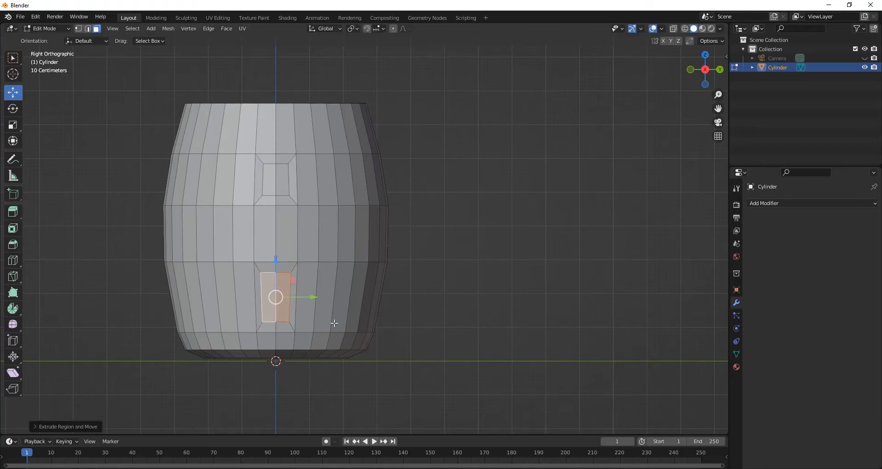
pyautogui.press('s')
pyautogui.click(328, 308)
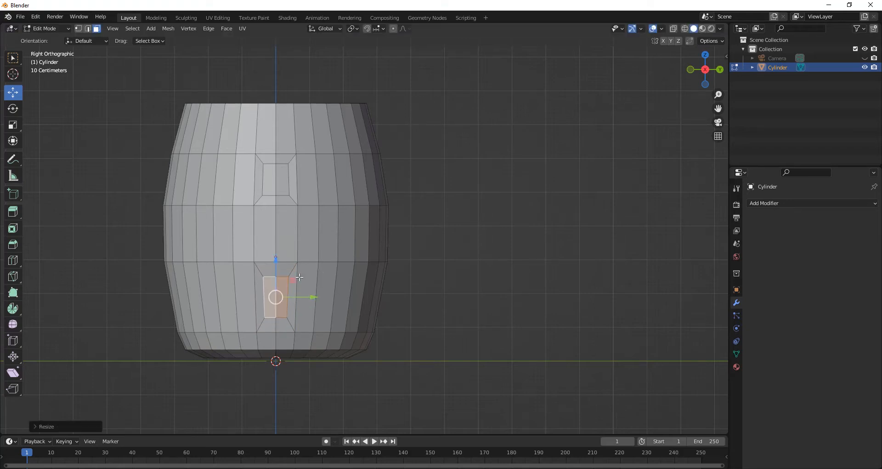
pyautogui.press('s')
pyautogui.click(324, 337)
# Move the lower inset's top and bottom vertex rows slightly down along Z.
pyautogui.scroll(-1, 324, 331)
pyautogui.scroll(3, 371, 352)
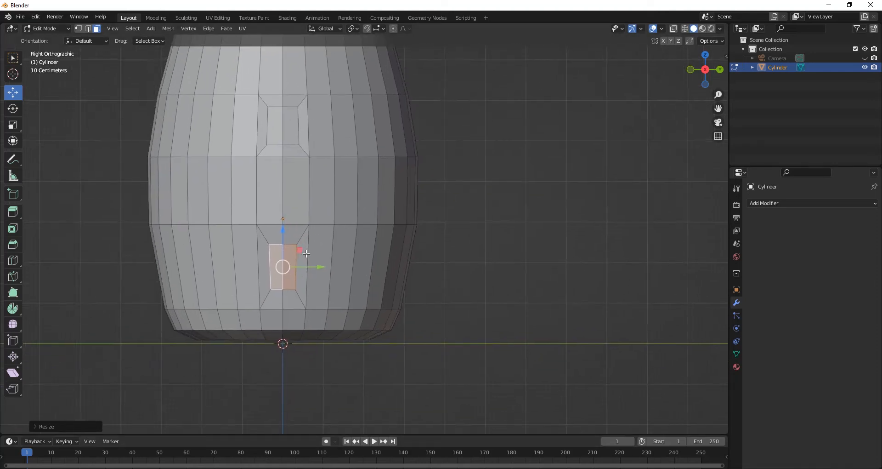
pyautogui.press('1')
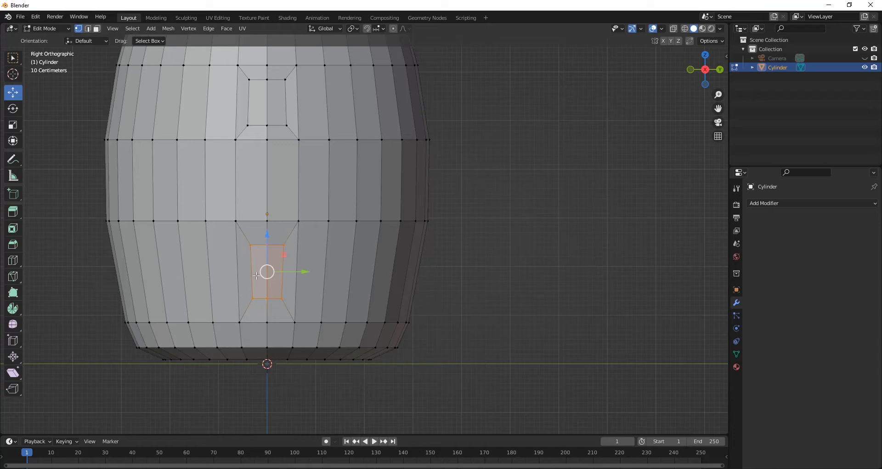
pyautogui.moveTo(249, 242); pyautogui.dragTo(298, 258)
pyautogui.moveTo(267, 212); pyautogui.dragTo(241, 294)
pyautogui.moveTo(291, 307); pyautogui.dragTo(292, 307)
pyautogui.moveTo(267, 263); pyautogui.dragTo(268, 266)
# Delete the two inset faces on the barrel's upper side to open a hole.
pyautogui.keyDown('shift'); pyautogui.click(218, 148); pyautogui.keyUp('shift')
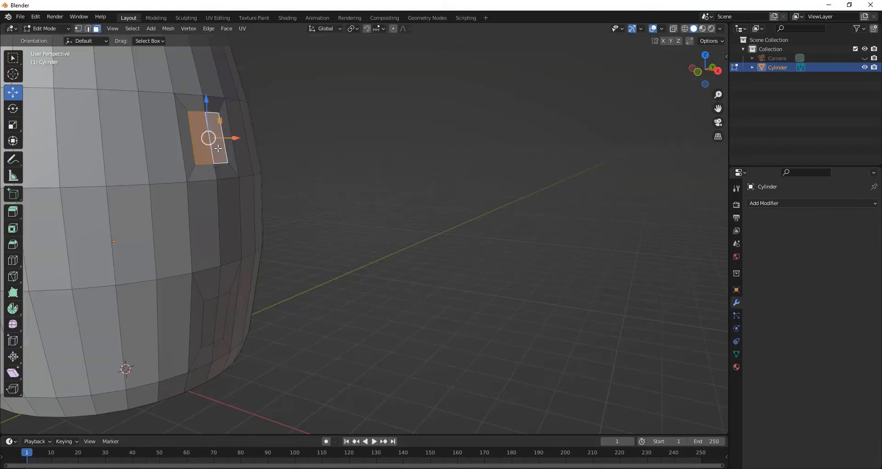
pyautogui.press('x')
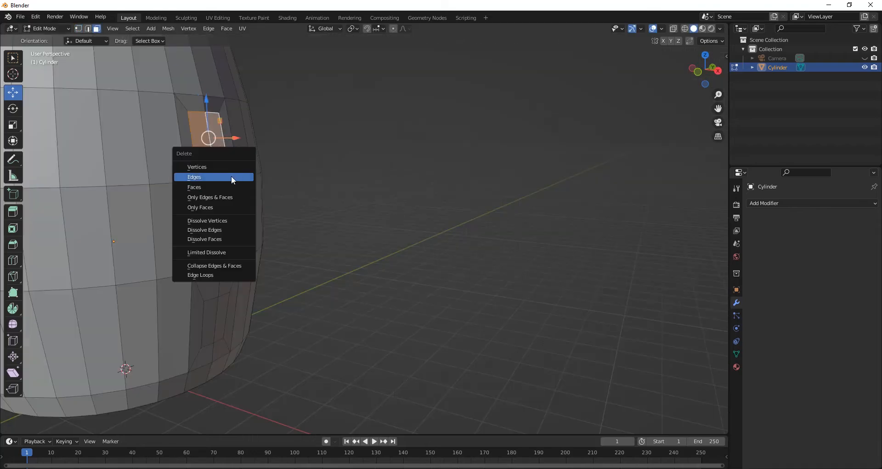
pyautogui.click(228, 183)
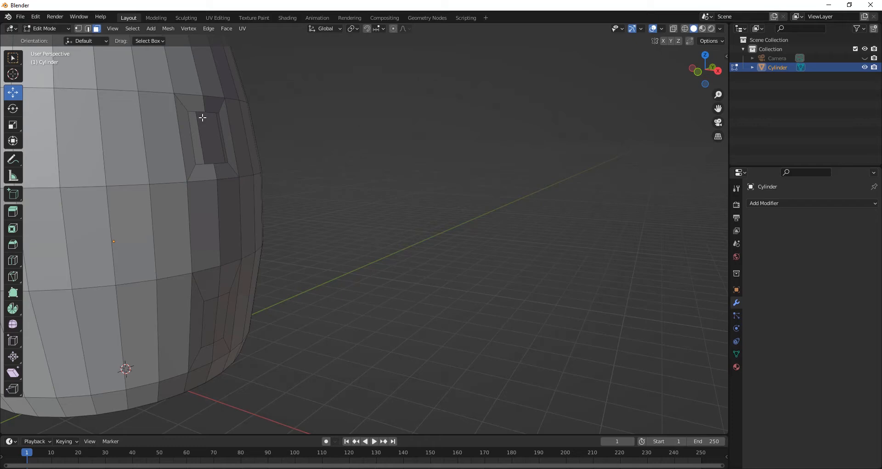
# Move the upper opening's bottom corner vertices up and its top corner vertices down along Z to form a hexagon.
pyautogui.click(190, 112)
pyautogui.press('KP_3')
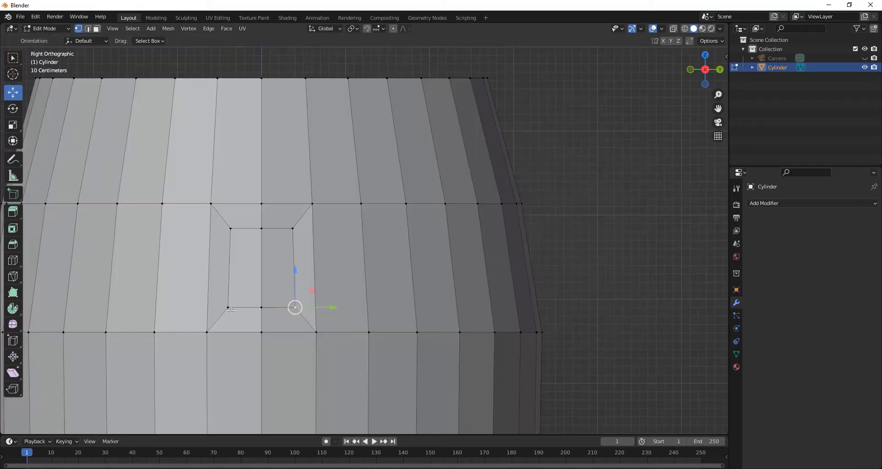
pyautogui.keyDown('shift'); pyautogui.click(229, 307); pyautogui.keyUp('shift')
pyautogui.press('g')
pyautogui.press('z')
pyautogui.click(261, 247)
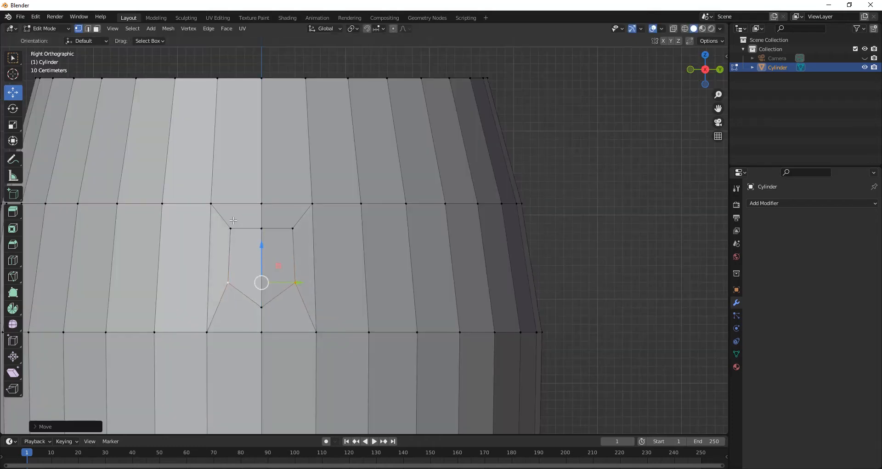
pyautogui.click(230, 228)
pyautogui.keyDown('shift'); pyautogui.click(293, 228); pyautogui.keyUp('shift')
pyautogui.press('g')
pyautogui.press('z')
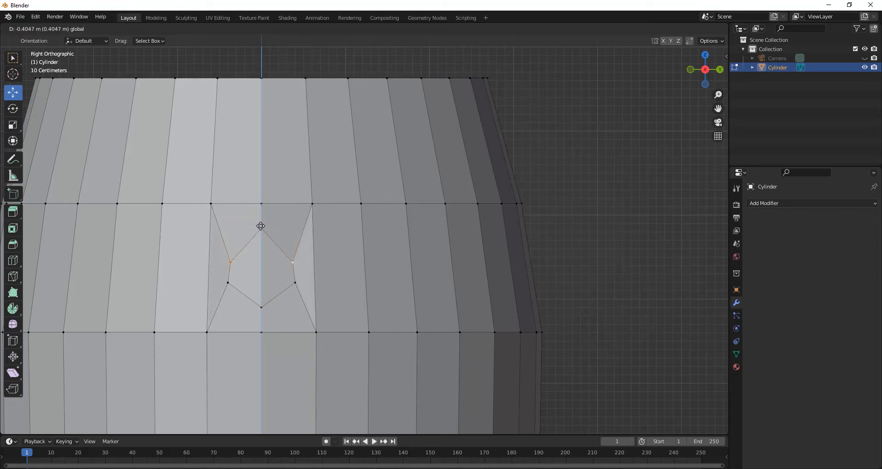
pyautogui.click(261, 210)
# Shape the lower opening into a hexagon by moving its top corners down and its bottom corners up about 0.19 m along Z.
pyautogui.scroll(-4, 353, 323)
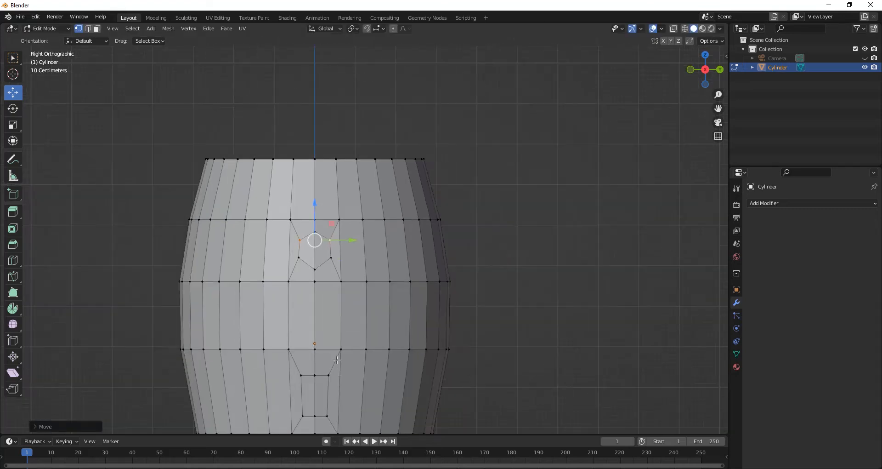
pyautogui.keyDown('shift'); pyautogui.moveTo(338, 360); pyautogui.dragTo(282, 222, button='middle'); pyautogui.keyUp('shift')
pyautogui.scroll(4, 262, 258)
pyautogui.click(119, 243)
pyautogui.keyDown('shift'); pyautogui.click(175, 242); pyautogui.keyUp('shift')
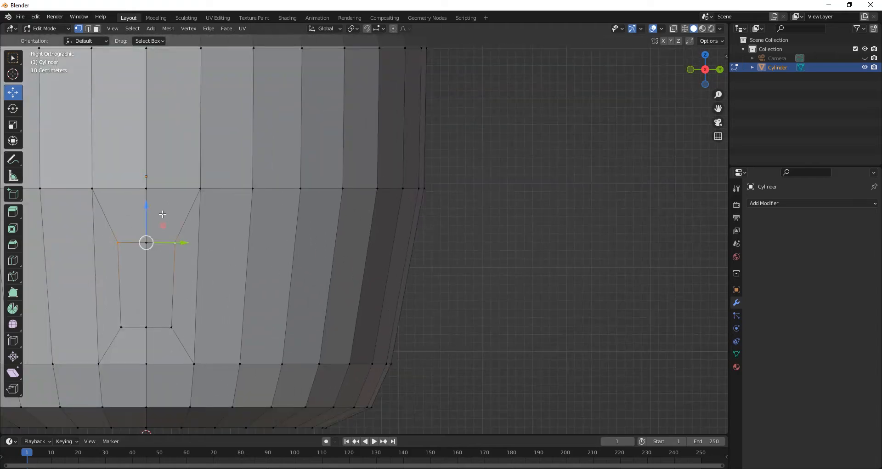
pyautogui.moveTo(150, 208); pyautogui.dragTo(149, 234)
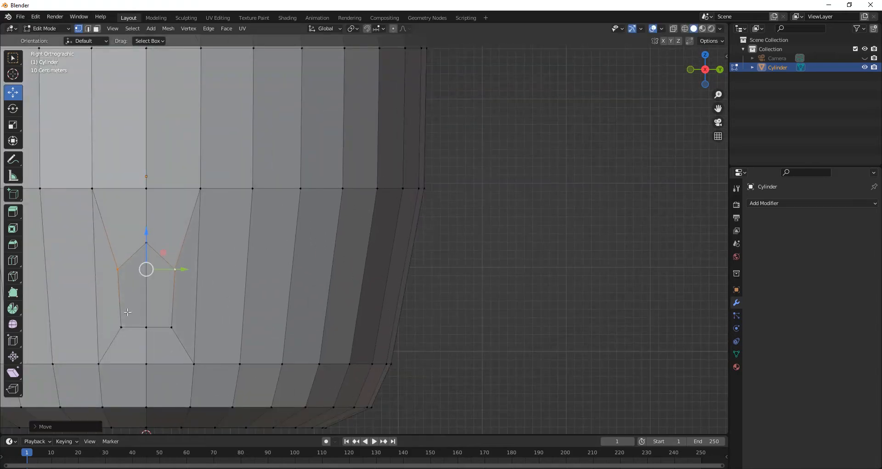
pyautogui.click(121, 327)
pyautogui.keyDown('shift'); pyautogui.click(171, 327); pyautogui.keyUp('shift')
pyautogui.press('g')
pyautogui.press('z')
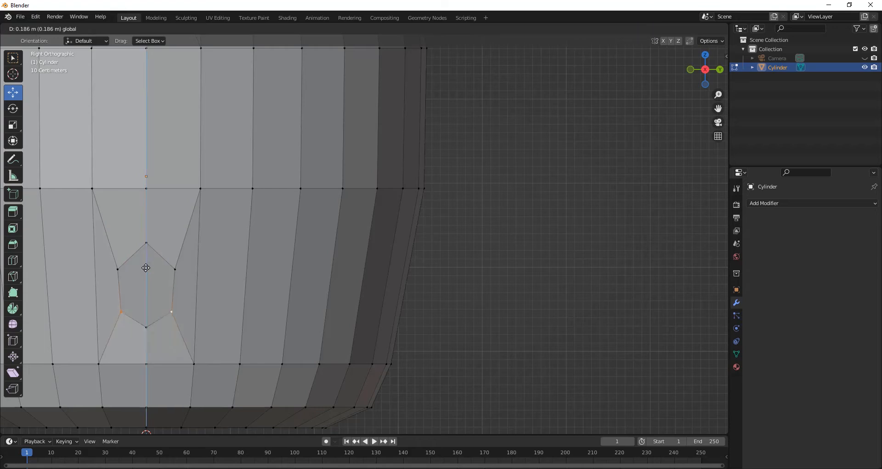
pyautogui.click(145, 268)
# Select the lower hexagon's four side vertices and scale them outward along Y.
pyautogui.scroll(-3, 146, 267)
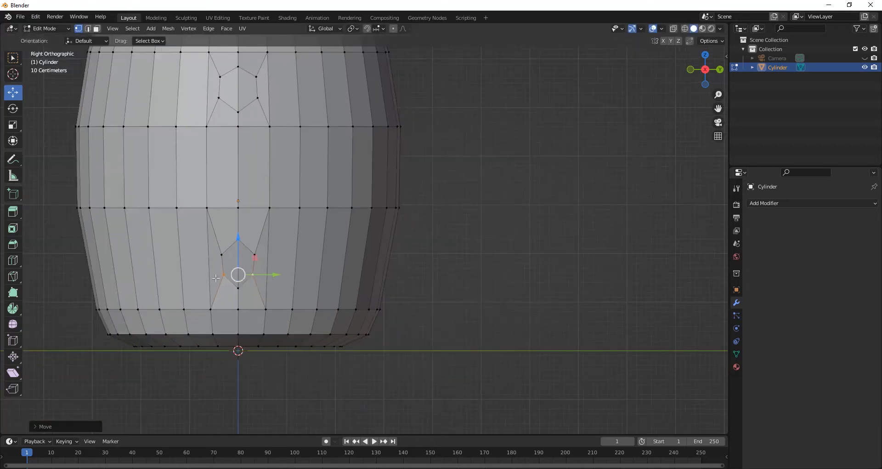
pyautogui.keyDown('shift'); pyautogui.click(255, 255); pyautogui.keyUp('shift')
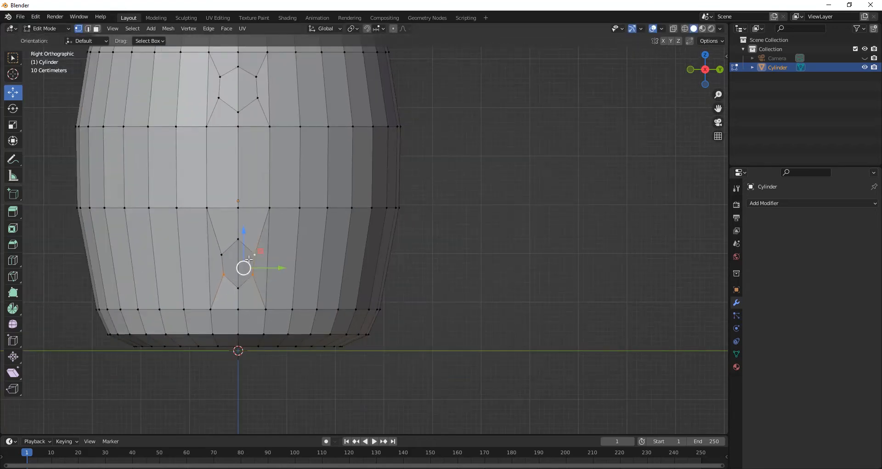
pyautogui.keyDown('shift'); pyautogui.click(223, 255); pyautogui.keyUp('shift')
pyautogui.click(14, 125)
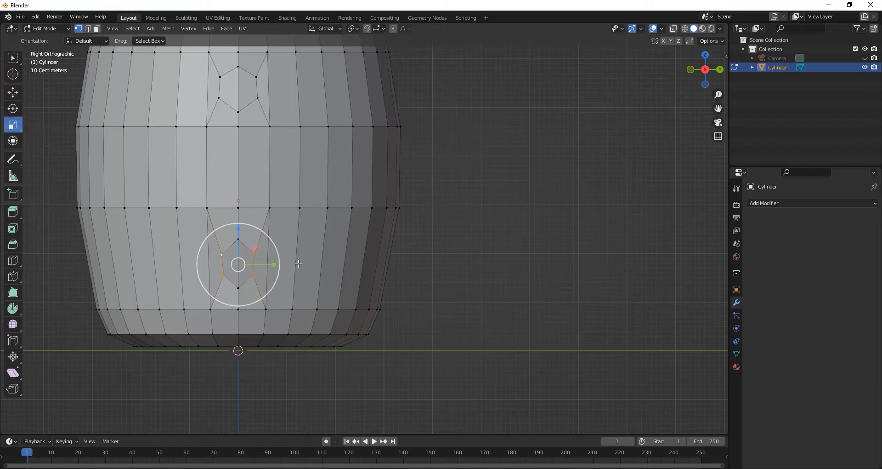
pyautogui.moveTo(273, 264); pyautogui.dragTo(288, 267)
# Extrude the upper opening's edge loop outward along X to start the handle, flattening and tilting its end downward.
pyautogui.press('KP_1')
pyautogui.press('e')
pyautogui.press('x')
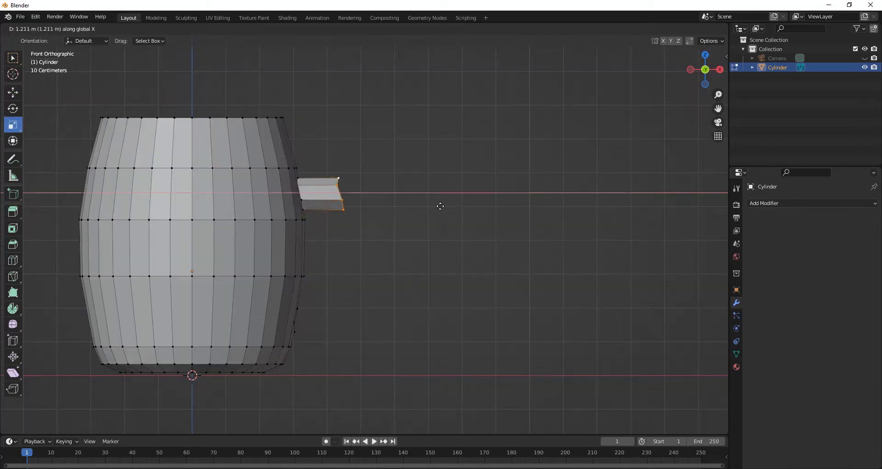
pyautogui.click(446, 204)
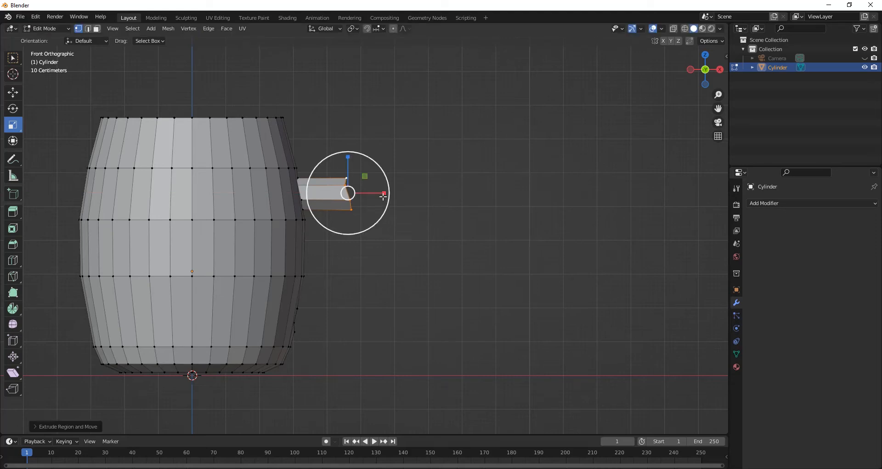
pyautogui.moveTo(384, 193); pyautogui.dragTo(350, 194)
pyautogui.press('r')
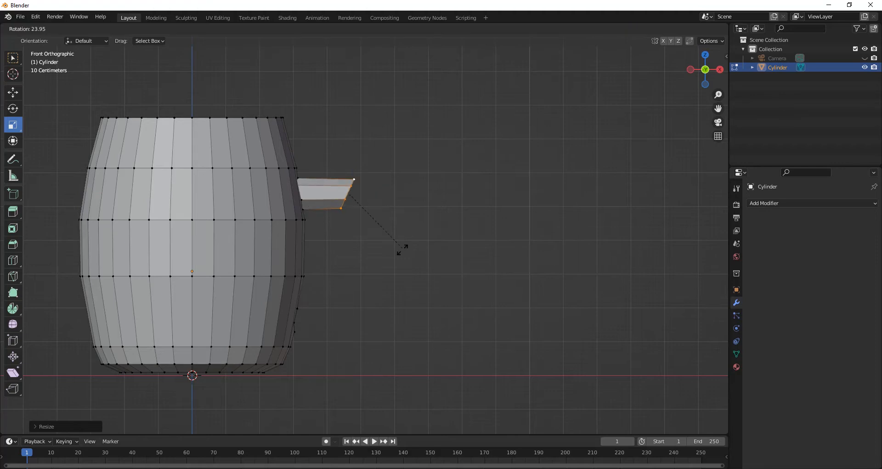
pyautogui.click(396, 274)
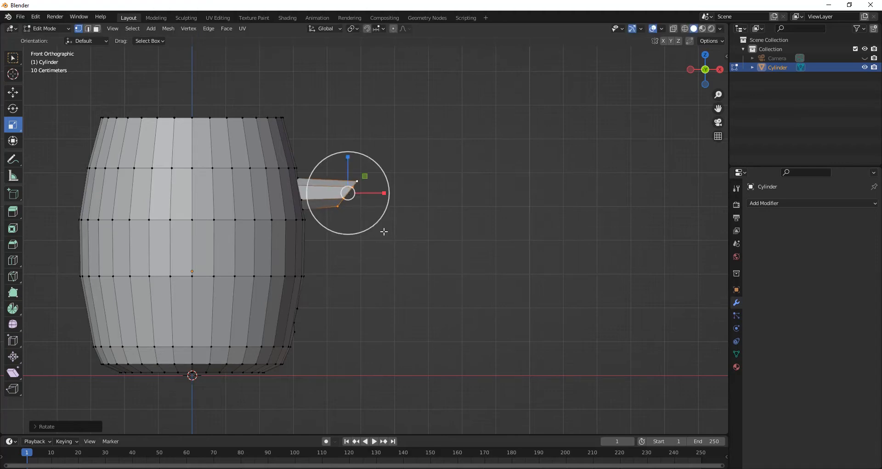
# Extrude two more handle segments downward, rotating each end so the handle curves toward the base.
pyautogui.press('e')
pyautogui.click(416, 271)
pyautogui.press('r')
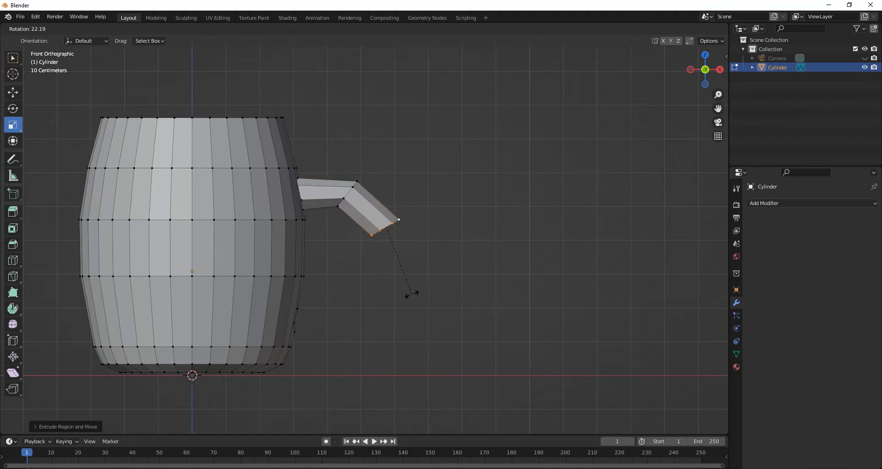
pyautogui.click(402, 306)
pyautogui.press('e')
pyautogui.click(401, 338)
pyautogui.press('r')
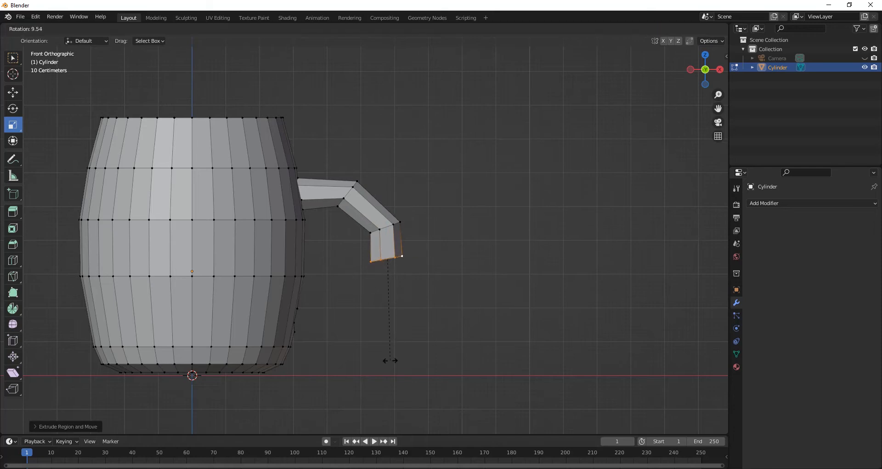
pyautogui.click(370, 369)
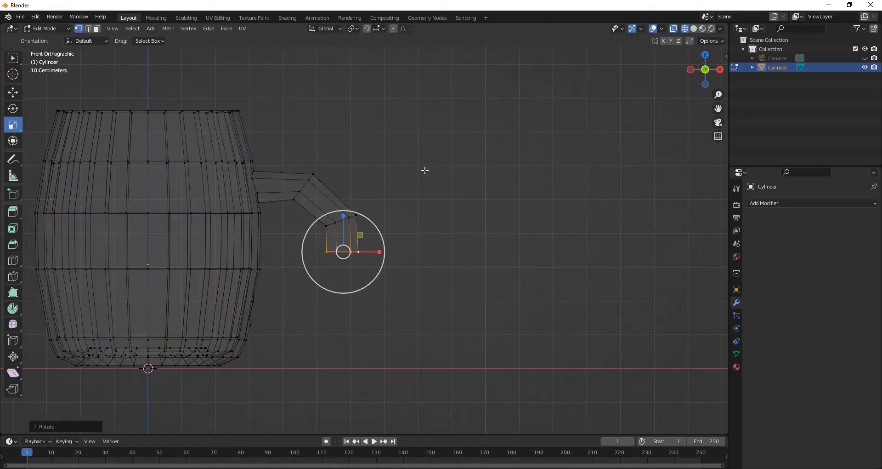
# Refine the handle's curve in wireframe by moving its two bend loops and open end closer to the barrel.
pyautogui.moveTo(395, 143); pyautogui.dragTo(285, 216)
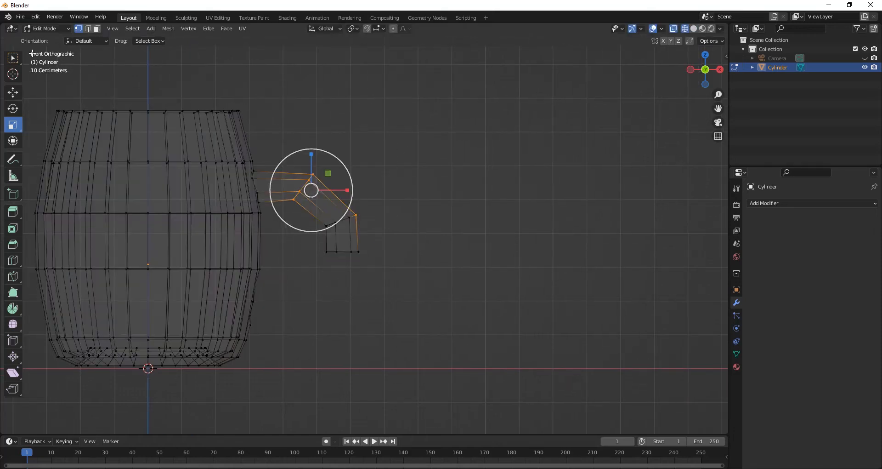
pyautogui.click(13, 92)
pyautogui.moveTo(308, 186); pyautogui.dragTo(313, 234)
pyautogui.hotkey('ctrl', 'z')
pyautogui.keyDown('shift'); pyautogui.click(356, 214); pyautogui.keyUp('shift')
pyautogui.moveTo(368, 222); pyautogui.dragTo(352, 222)
pyautogui.moveTo(325, 192); pyautogui.dragTo(325, 180)
pyautogui.moveTo(368, 224); pyautogui.dragTo(318, 258)
pyautogui.moveTo(375, 252); pyautogui.dragTo(371, 256)
# Extrude the lower opening's edge loop outward along X, flattening its end along X and tilting it upward.
pyautogui.moveTo(371, 256)
pyautogui.mouseDown(button='middle')
pyautogui.moveTo(348, 299)
pyautogui.moveTo(216, 335)
pyautogui.mouseUp(button='middle')
pyautogui.hotkey('shift', 'z')
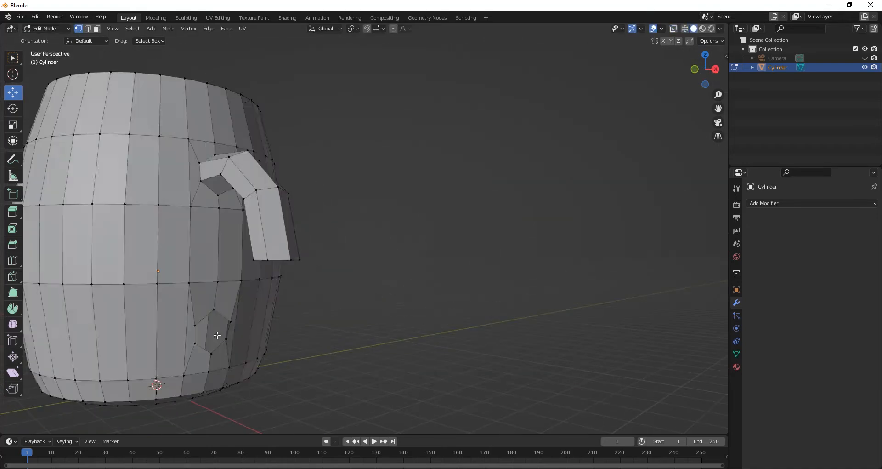
pyautogui.press('KP_1')
pyautogui.press('e')
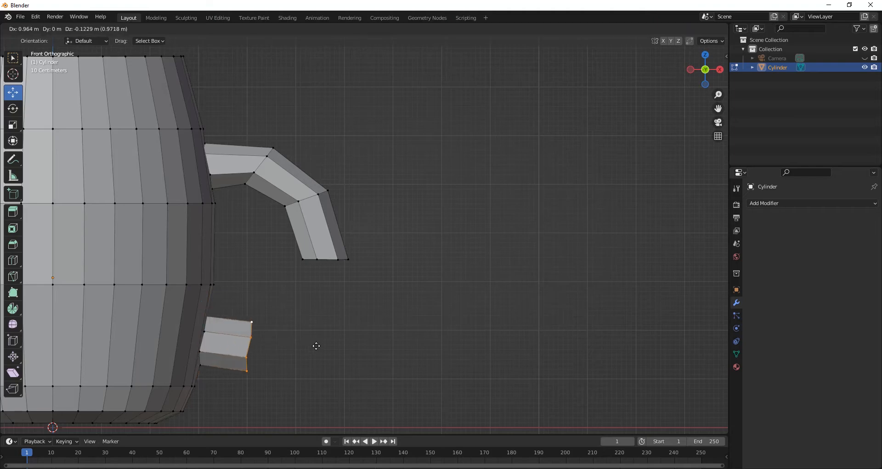
pyautogui.press('x')
pyautogui.click(341, 344)
pyautogui.click(13, 125)
pyautogui.moveTo(309, 341); pyautogui.dragTo(270, 340)
pyautogui.click(13, 92)
pyautogui.press('r')
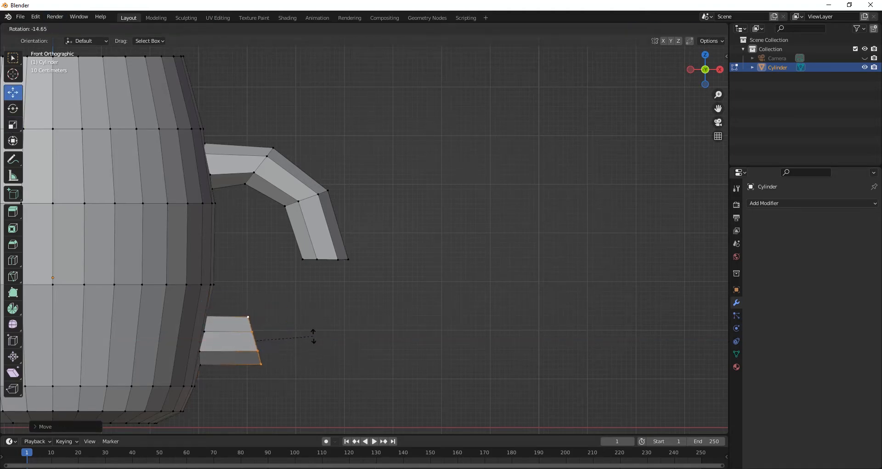
pyautogui.click(320, 319)
# Extrude two more segments from the lower stub, rotating each end so it curves up toward the upper handle's open end.
pyautogui.press('e')
pyautogui.click(380, 293)
pyautogui.press('r')
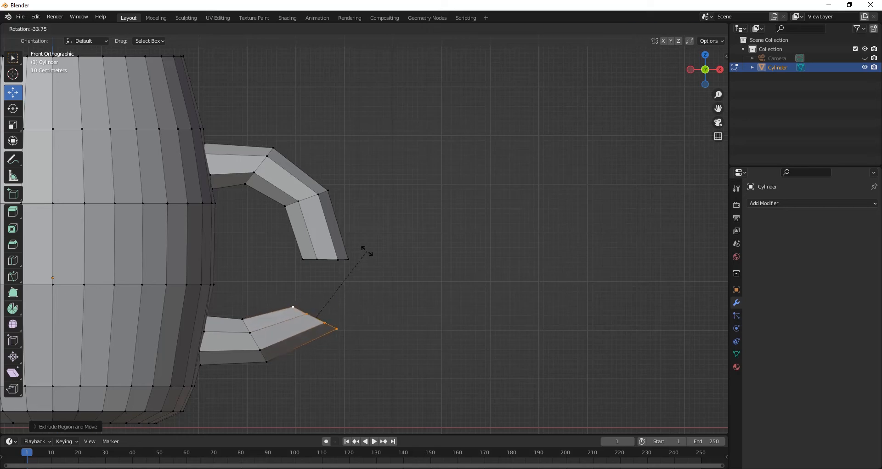
pyautogui.click(340, 306)
pyautogui.press('e')
pyautogui.click(352, 266)
pyautogui.click(376, 269)
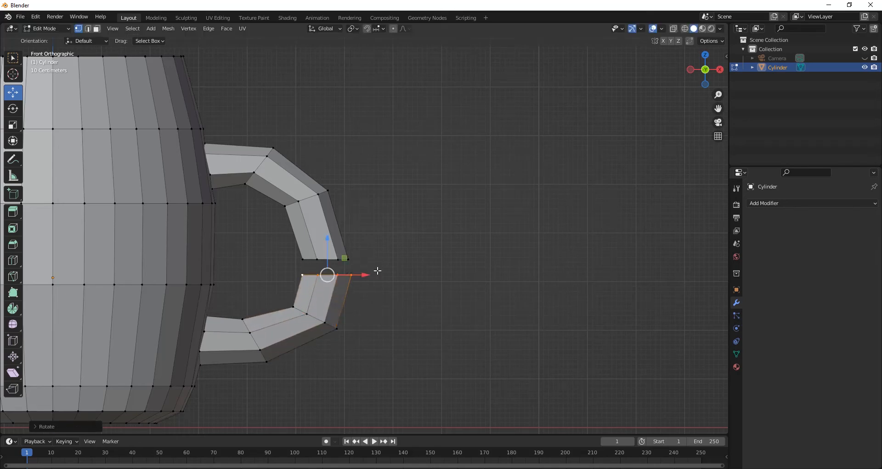
# Bring the two open handle ends almost together and scale the upper end to match the lower end's width.
pyautogui.scroll(1, 376, 269)
pyautogui.moveTo(318, 245); pyautogui.dragTo(315, 233)
pyautogui.hotkey('shift', 'z')
pyautogui.scroll(4, 315, 232)
pyautogui.moveTo(194, 276); pyautogui.dragTo(334, 301)
pyautogui.moveTo(270, 264); pyautogui.dragTo(270, 274)
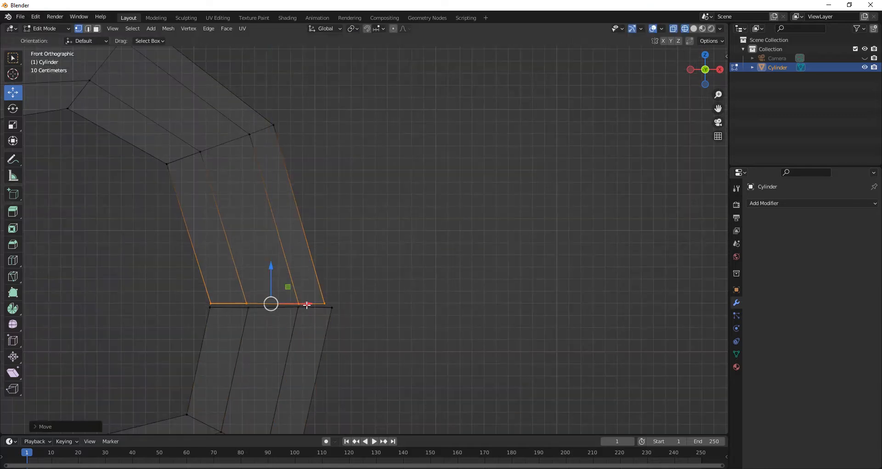
pyautogui.press('s')
pyautogui.click(388, 318)
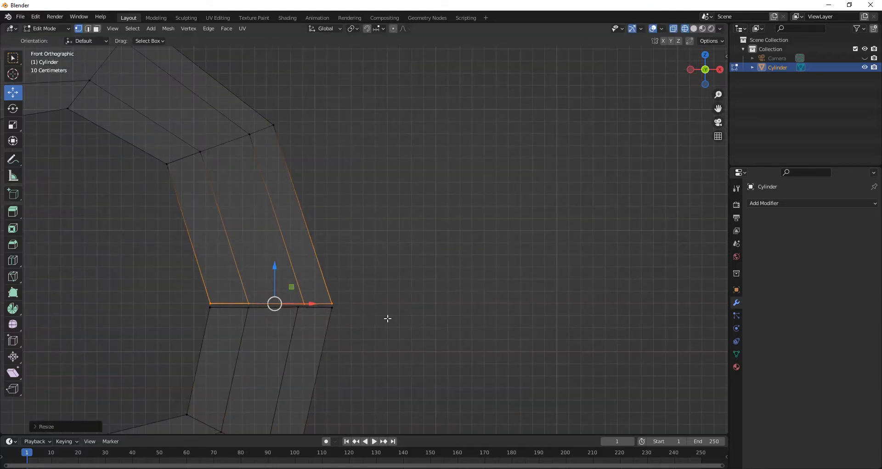
pyautogui.moveTo(273, 273); pyautogui.dragTo(274, 274)
# Merge the first three pairs of facing vertices at center along the gap between the handle halves.
pyautogui.scroll(2, 274, 275)
pyautogui.hotkey('shift', 'z')
pyautogui.moveTo(294, 283)
pyautogui.mouseDown(button='middle')
pyautogui.moveTo(298, 294)
pyautogui.moveTo(299, 276)
pyautogui.mouseUp(button='middle')
pyautogui.scroll(-1, 320, 222)
pyautogui.moveTo(298, 275)
pyautogui.keyDown('shift'); pyautogui.mouseDown(button='middle')
pyautogui.moveTo(320, 221)
pyautogui.moveTo(339, 274)
pyautogui.moveTo(242, 291)
pyautogui.moveTo(158, 266)
pyautogui.moveTo(230, 261)
pyautogui.mouseUp(button='middle'); pyautogui.keyUp('shift')
pyautogui.moveTo(230, 261); pyautogui.dragTo(258, 293)
pyautogui.press('m')
pyautogui.press('c')
pyautogui.moveTo(257, 293); pyautogui.dragTo(225, 303, button='middle')
pyautogui.moveTo(301, 255); pyautogui.dragTo(321, 281)
pyautogui.press('m')
pyautogui.press('c')
pyautogui.moveTo(320, 280); pyautogui.dragTo(271, 276, button='middle')
pyautogui.moveTo(410, 254); pyautogui.dragTo(417, 282)
pyautogui.press('m')
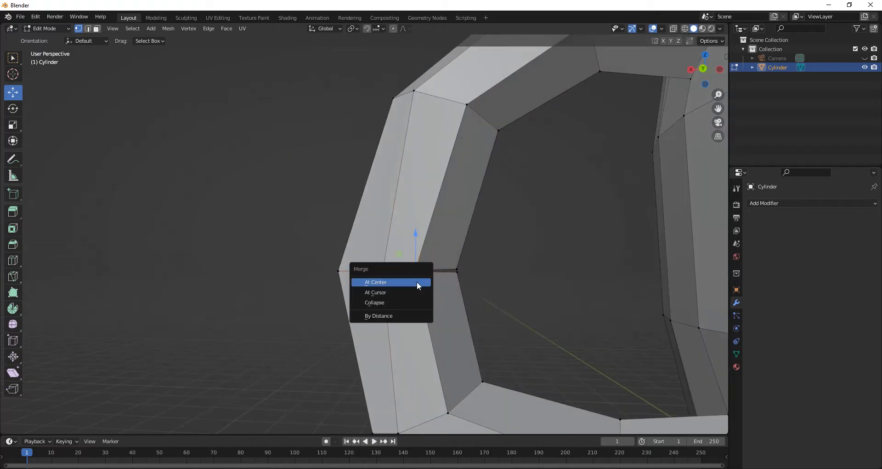
pyautogui.press('c')
# Merge the remaining facing vertex pairs at center to join the two handle halves completely.
pyautogui.moveTo(417, 281); pyautogui.dragTo(372, 268, button='middle')
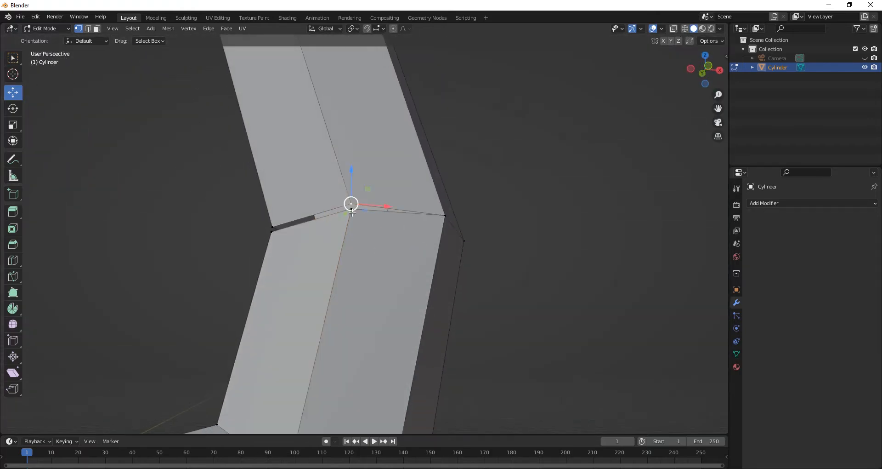
pyautogui.press('m')
pyautogui.press('c')
pyautogui.moveTo(263, 222); pyautogui.dragTo(282, 255)
pyautogui.press('m')
pyautogui.press('c')
pyautogui.moveTo(282, 255); pyautogui.dragTo(285, 276, button='middle')
pyautogui.press('m')
pyautogui.click(308, 273)
pyautogui.scroll(1, 307, 274)
pyautogui.moveTo(403, 324); pyautogui.dragTo(381, 297)
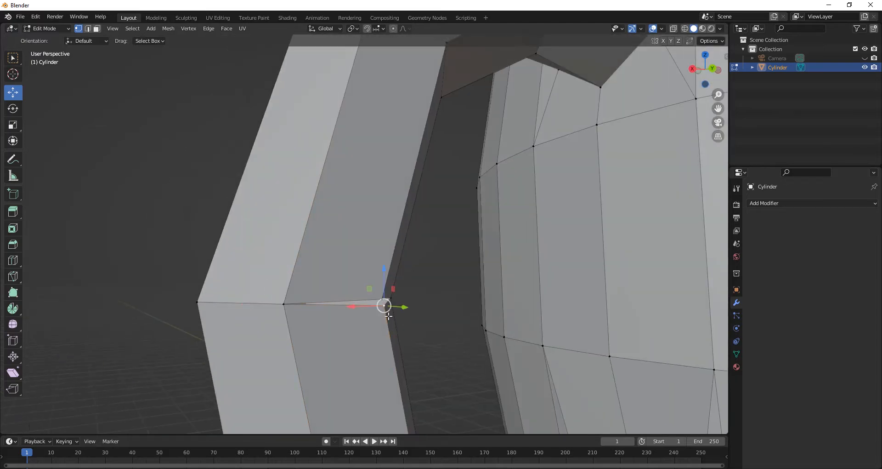
pyautogui.press('m')
pyautogui.click(381, 297)
pyautogui.scroll(-1, 416, 334)
pyautogui.moveTo(417, 334); pyautogui.dragTo(402, 291, button='middle')
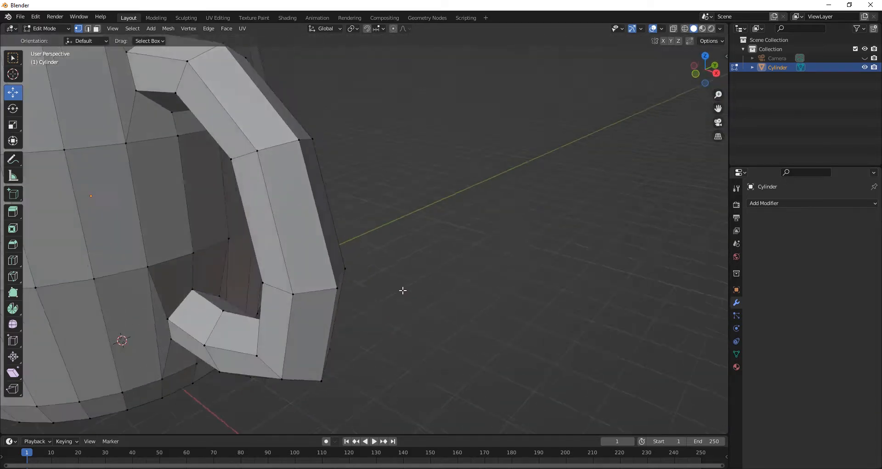
pyautogui.click(402, 290)
pyautogui.scroll(-3, 403, 290)
pyautogui.moveTo(280, 239); pyautogui.dragTo(322, 230, button='middle')
# Rotate the handle's lower outer bend loop in wireframe and shift the neighbouring bend loop slightly outward and downward.
pyautogui.press('KP_1')
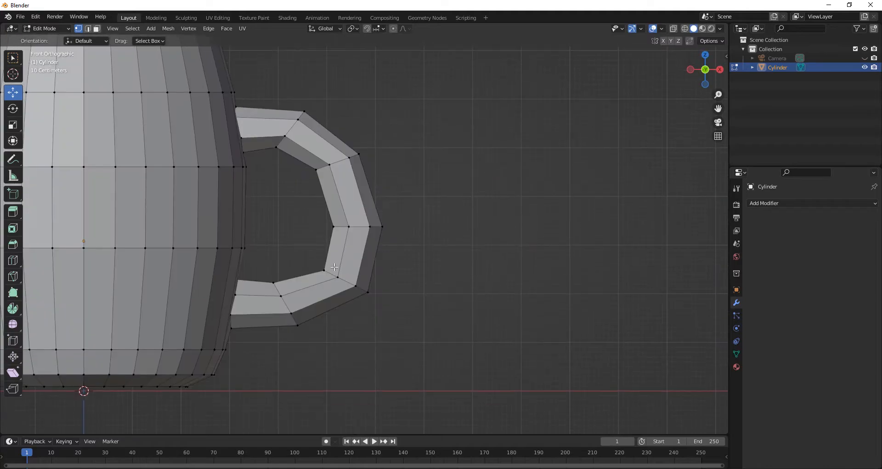
pyautogui.scroll(1, 336, 268)
pyautogui.hotkey('shift', 'z')
pyautogui.moveTo(390, 336); pyautogui.dragTo(307, 265)
pyautogui.press('g')
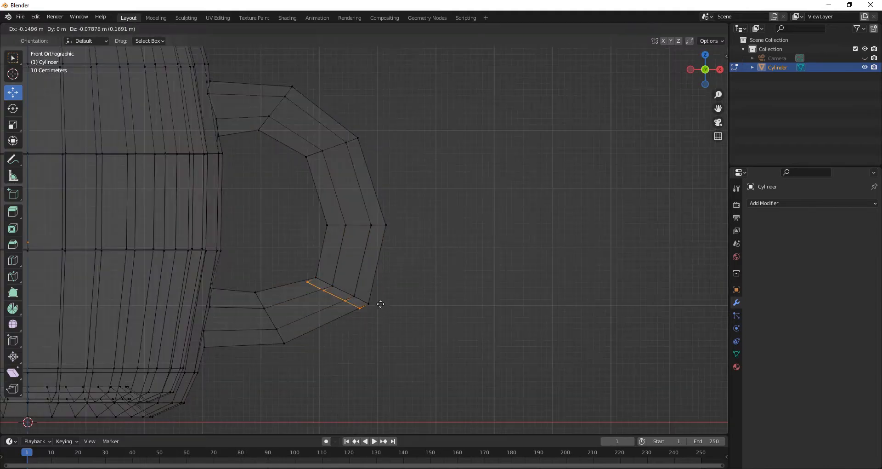
pyautogui.rightClick(382, 304)
pyautogui.click(380, 315)
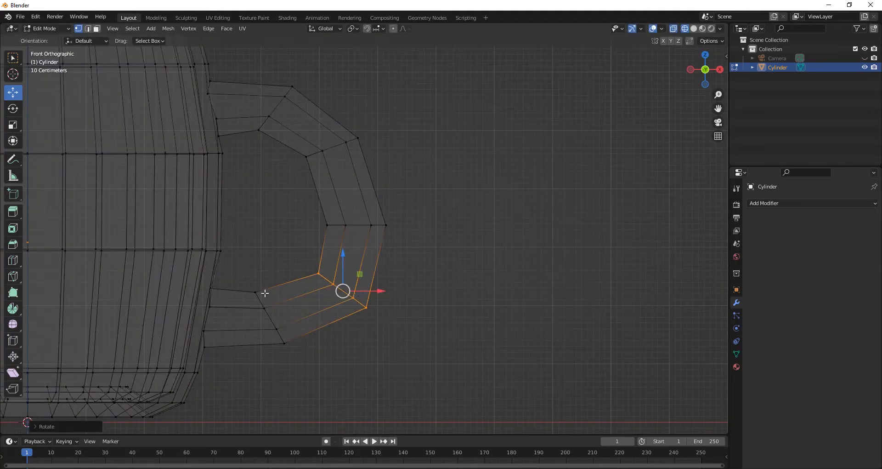
pyautogui.moveTo(245, 279); pyautogui.dragTo(296, 349)
pyautogui.scroll(1, 275, 324)
# Flatten the handle's upper joint vertices along X and rotate them to follow the barrel's slope.
pyautogui.keyDown('alt'); pyautogui.click(191, 116); pyautogui.keyUp('alt')
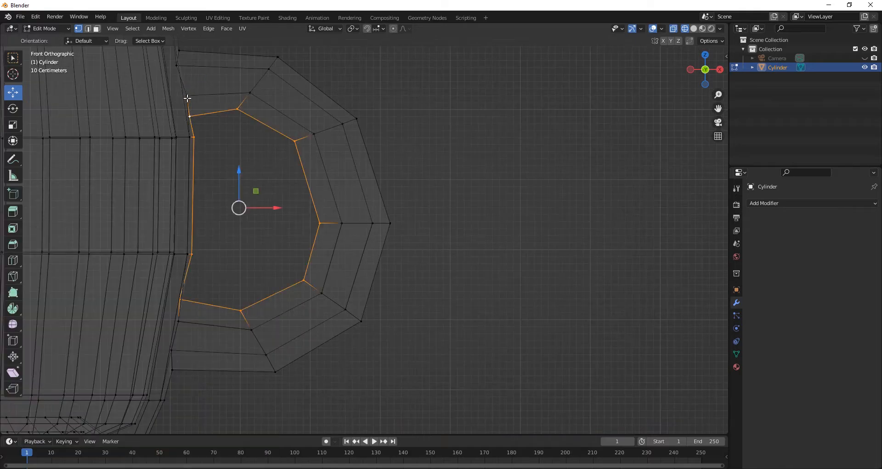
pyautogui.keyDown('alt'); pyautogui.click(180, 76); pyautogui.keyUp('alt')
pyautogui.keyDown('shift'); pyautogui.moveTo(205, 75); pyautogui.dragTo(217, 176, button='middle'); pyautogui.keyUp('shift')
pyautogui.click(13, 125)
pyautogui.moveTo(230, 181)
pyautogui.mouseDown()
pyautogui.moveTo(206, 180)
pyautogui.moveTo(249, 184)
pyautogui.moveTo(236, 181)
pyautogui.mouseUp()
pyautogui.click(13, 92)
pyautogui.click(19, 124)
pyautogui.click(14, 93)
pyautogui.press('r')
pyautogui.click(240, 202)
# Select the handle's lower joint vertices, flatten them along X and rotate them to follow the barrel's slope.
pyautogui.scroll(-2, 248, 281)
pyautogui.keyDown('shift'); pyautogui.moveTo(250, 297); pyautogui.dragTo(247, 185, button='middle'); pyautogui.keyUp('shift')
pyautogui.scroll(3, 207, 200)
pyautogui.moveTo(177, 215); pyautogui.dragTo(134, 331)
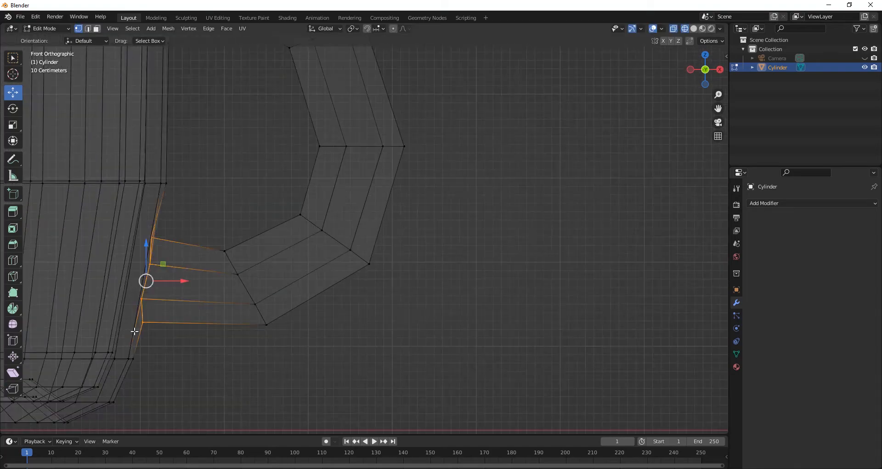
pyautogui.hotkey('shift', 'z')
pyautogui.moveTo(199, 309)
pyautogui.mouseDown(button='middle')
pyautogui.moveTo(206, 300)
pyautogui.moveTo(67, 274)
pyautogui.moveTo(171, 282)
pyautogui.mouseUp(button='middle')
pyautogui.press('KP_3')
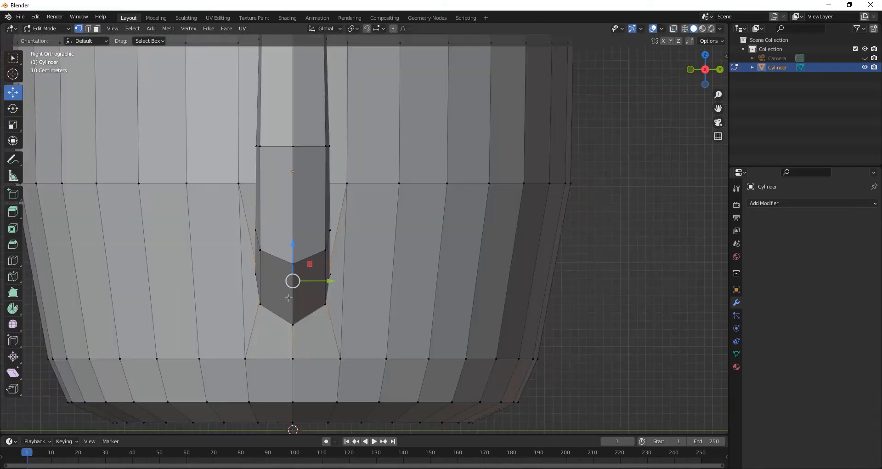
pyautogui.hotkey('shift', 'z')
pyautogui.press('KP_1')
pyautogui.keyDown('shift'); pyautogui.moveTo(138, 304); pyautogui.dragTo(186, 287, button='middle'); pyautogui.keyUp('shift')
pyautogui.moveTo(227, 266)
pyautogui.mouseDown()
pyautogui.moveTo(251, 271)
pyautogui.moveTo(228, 272)
pyautogui.moveTo(238, 263)
pyautogui.moveTo(228, 270)
pyautogui.mouseUp()
pyautogui.click(13, 125)
pyautogui.click(13, 93)
pyautogui.press('r')
pyautogui.click(243, 328)
pyautogui.click(283, 348)
# Rotate the lower bend loop nearest the barrel to even out the handle's curve.
pyautogui.scroll(-4, 282, 347)
pyautogui.scroll(1, 282, 348)
pyautogui.keyDown('alt'); pyautogui.click(331, 267); pyautogui.keyUp('alt')
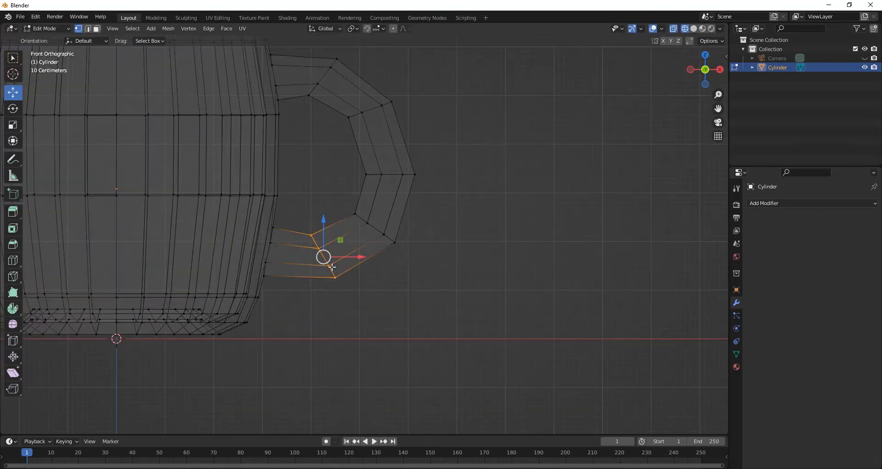
pyautogui.press('r')
pyautogui.click(365, 308)
pyautogui.click(396, 245)
pyautogui.scroll(-1, 400, 252)
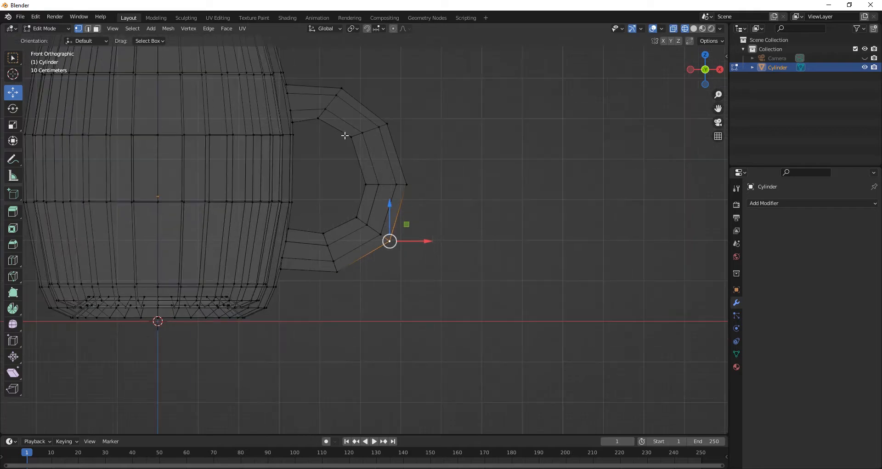
# Rotate the upper bend loop nearest the barrel slightly to smooth the top of the handle.
pyautogui.keyDown('shift'); pyautogui.moveTo(344, 133); pyautogui.dragTo(337, 236, button='middle'); pyautogui.keyUp('shift')
pyautogui.click(312, 219)
pyautogui.scroll(1, 319, 213)
pyautogui.keyDown('alt'); pyautogui.click(315, 202); pyautogui.keyUp('alt')
pyautogui.press('r')
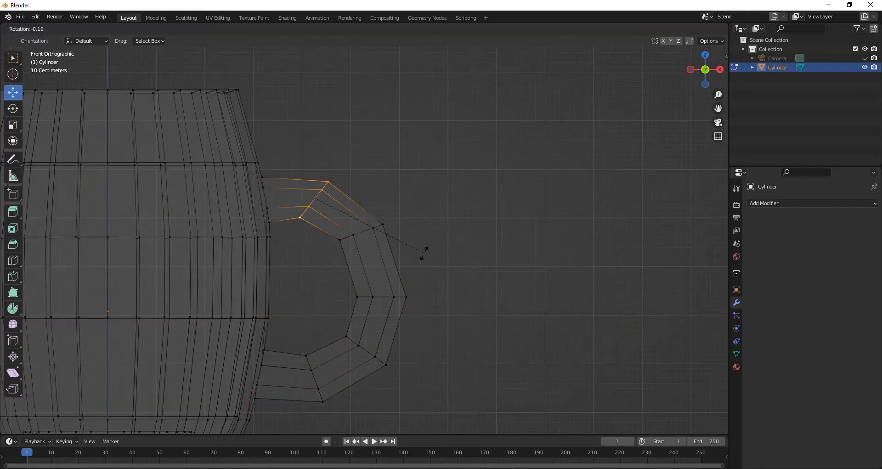
pyautogui.click(422, 253)
pyautogui.keyDown('alt'); pyautogui.click(362, 232); pyautogui.keyUp('alt')
pyautogui.click(488, 248)
pyautogui.scroll(-2, 488, 248)
# Select the handle's vertices beyond the barrel joints in top view and scale them slightly wider along Y.
pyautogui.hotkey('shift', 'z')
pyautogui.moveTo(406, 279); pyautogui.dragTo(342, 279, button='middle')
pyautogui.scroll(2, 343, 279)
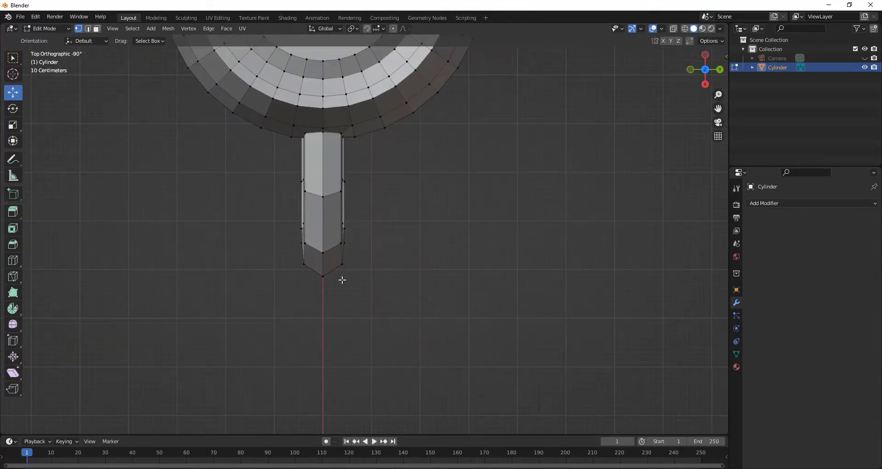
pyautogui.hotkey('shift', 'z')
pyautogui.moveTo(370, 282); pyautogui.dragTo(370, 282)
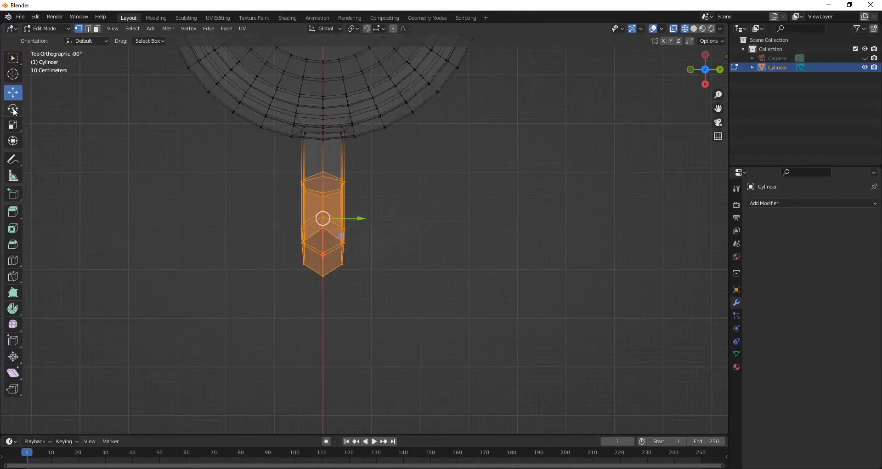
pyautogui.moveTo(360, 219); pyautogui.dragTo(370, 218)
pyautogui.click(420, 221)
pyautogui.moveTo(420, 222)
pyautogui.mouseDown(button='middle')
pyautogui.moveTo(456, 231)
pyautogui.moveTo(439, 276)
pyautogui.moveTo(415, 238)
pyautogui.moveTo(280, 261)
pyautogui.moveTo(365, 279)
pyautogui.moveTo(417, 274)
pyautogui.moveTo(496, 321)
pyautogui.moveTo(309, 256)
pyautogui.moveTo(366, 299)
pyautogui.moveTo(401, 305)
pyautogui.moveTo(363, 310)
pyautogui.moveTo(348, 285)
pyautogui.mouseUp(button='middle')
pyautogui.hotkey('shift', 'z')
# Add a centered loop cut around the mug's rim face and raise it slightly.
pyautogui.press('KP_1')
pyautogui.scroll(1, 348, 297)
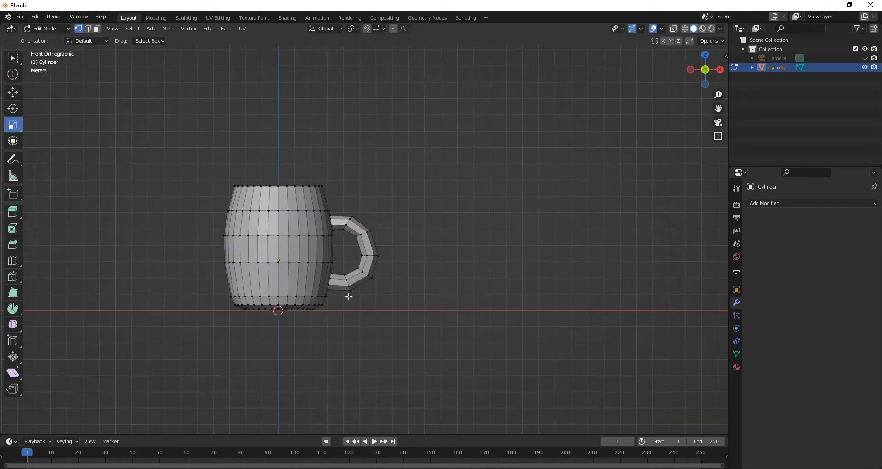
pyautogui.keyDown('shift'); pyautogui.moveTo(290, 271); pyautogui.dragTo(386, 281, button='middle'); pyautogui.keyUp('shift')
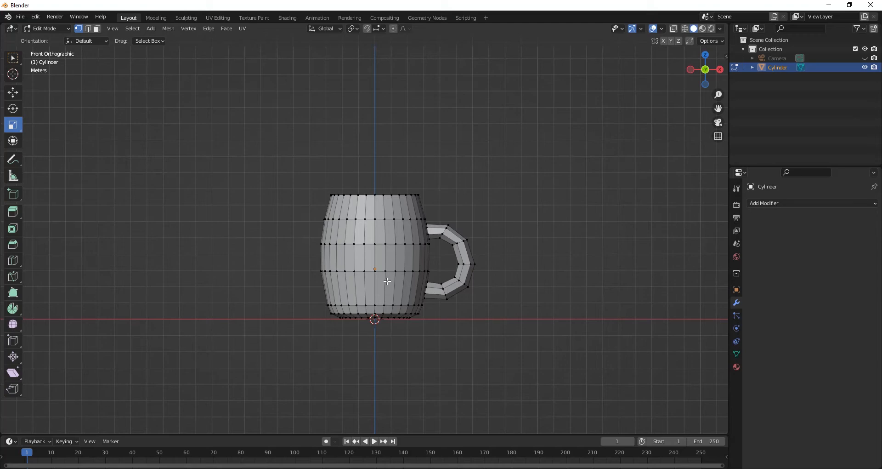
pyautogui.hotkey('shift', 'z')
pyautogui.scroll(2, 380, 270)
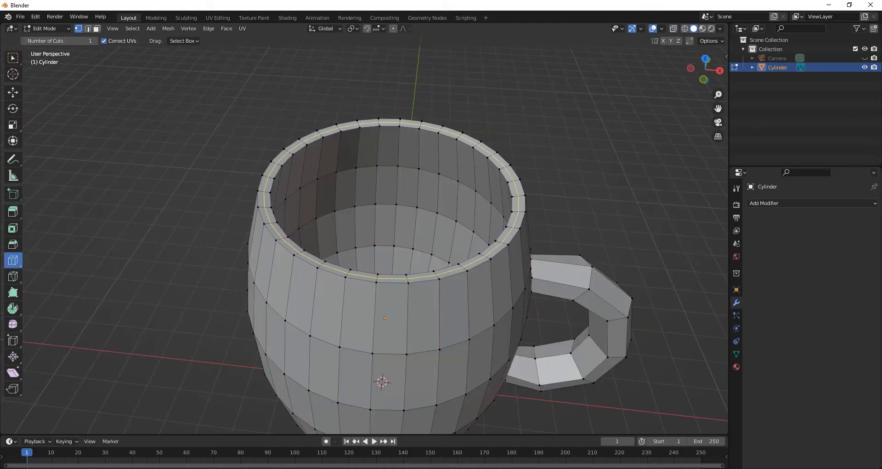
pyautogui.click(285, 237)
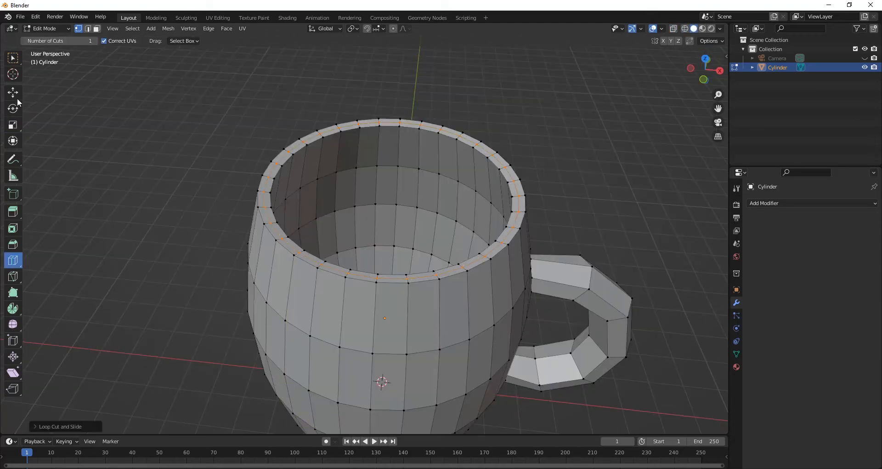
pyautogui.click(14, 94)
pyautogui.moveTo(392, 156); pyautogui.dragTo(393, 154)
pyautogui.moveTo(401, 212); pyautogui.dragTo(412, 234, button='middle')
# Add loop cuts on the outer wall close to the rim and on the handle close to its upper and lower joints.
pyautogui.click(13, 261)
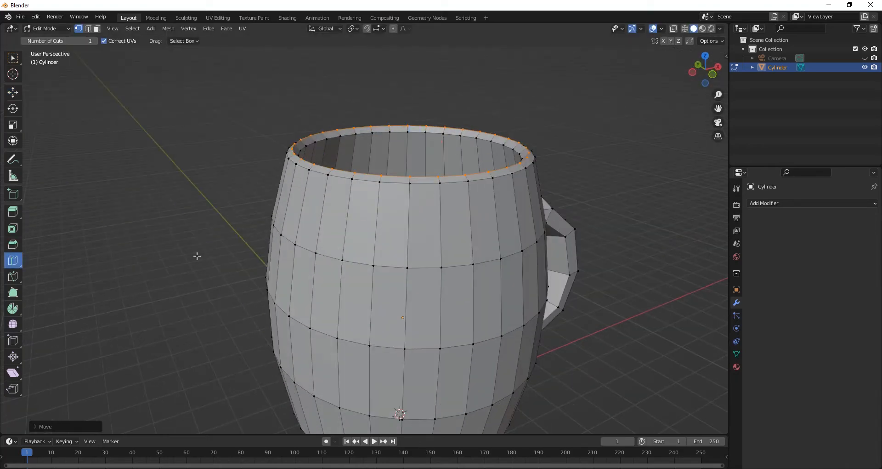
pyautogui.moveTo(495, 212); pyautogui.dragTo(500, 171)
pyautogui.moveTo(500, 171); pyautogui.dragTo(414, 197, button='middle')
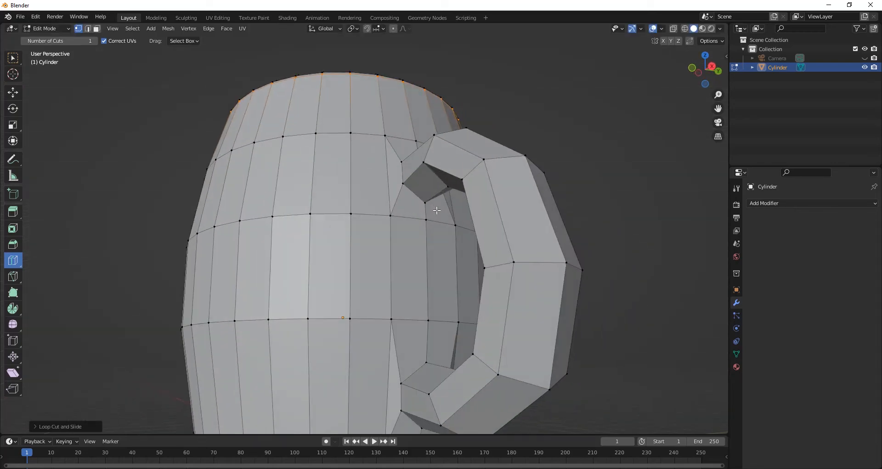
pyautogui.moveTo(403, 201); pyautogui.dragTo(403, 181)
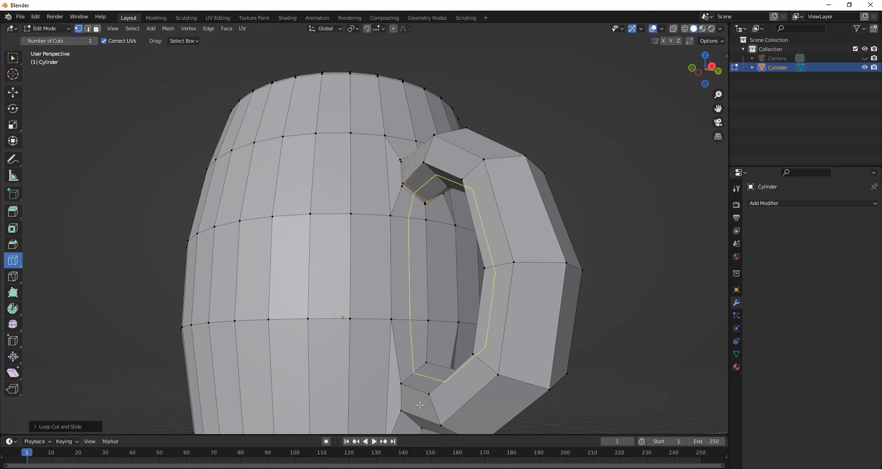
pyautogui.moveTo(413, 396)
pyautogui.mouseDown()
pyautogui.moveTo(402, 379)
pyautogui.moveTo(407, 399)
pyautogui.mouseUp()
pyautogui.scroll(-3, 407, 398)
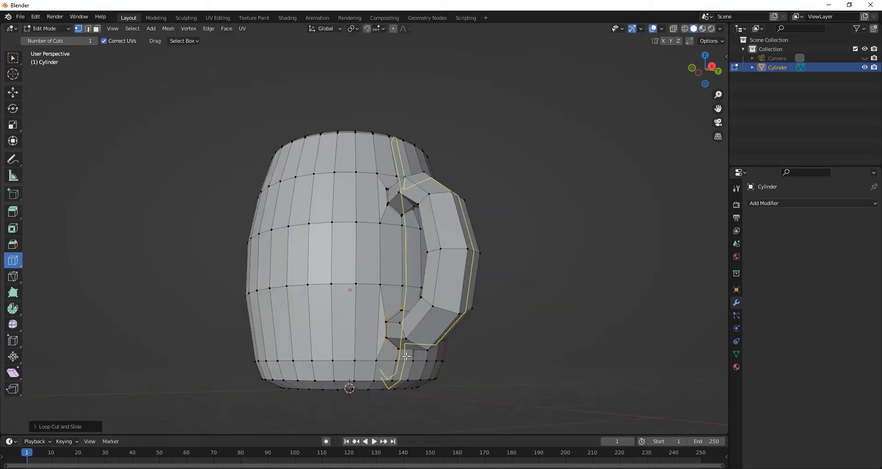
# Add loop cuts inside the base recess and around the mug's bottom edge, and return to Object Mode.
pyautogui.moveTo(457, 260); pyautogui.dragTo(408, 188, button='middle')
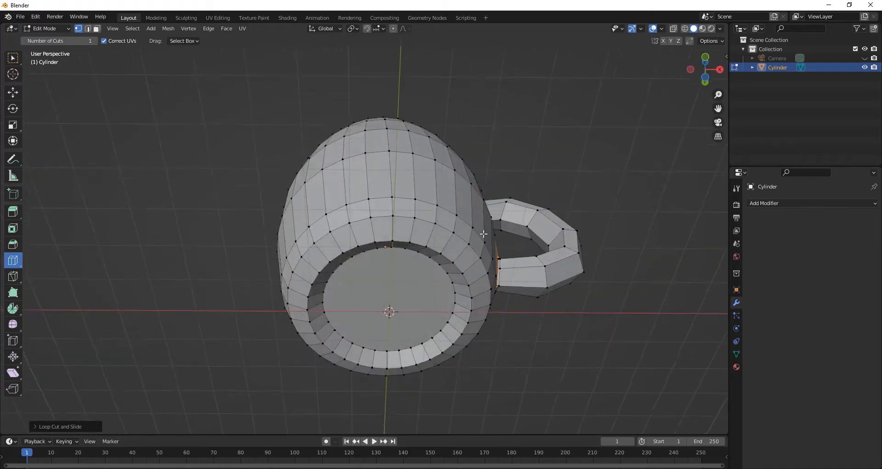
pyautogui.scroll(3, 408, 187)
pyautogui.moveTo(490, 270)
pyautogui.mouseDown()
pyautogui.moveTo(499, 271)
pyautogui.moveTo(480, 276)
pyautogui.mouseUp()
pyautogui.click(484, 272)
pyautogui.moveTo(480, 276); pyautogui.dragTo(459, 317, button='middle')
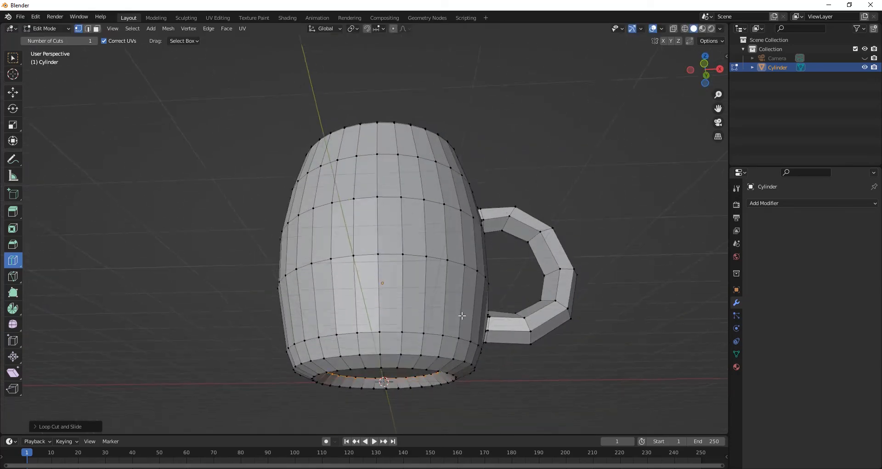
pyautogui.moveTo(401, 364); pyautogui.dragTo(399, 359)
pyautogui.scroll(-2, 399, 271)
pyautogui.moveTo(399, 262); pyautogui.dragTo(451, 296, button='middle')
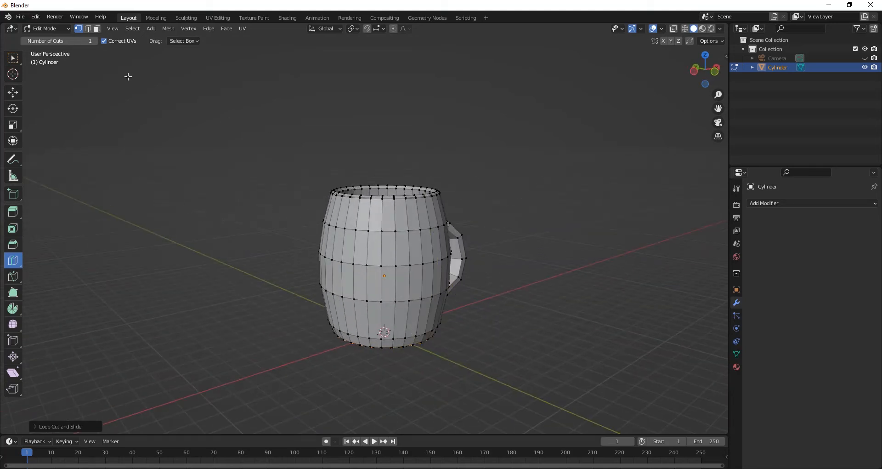
pyautogui.click(13, 93)
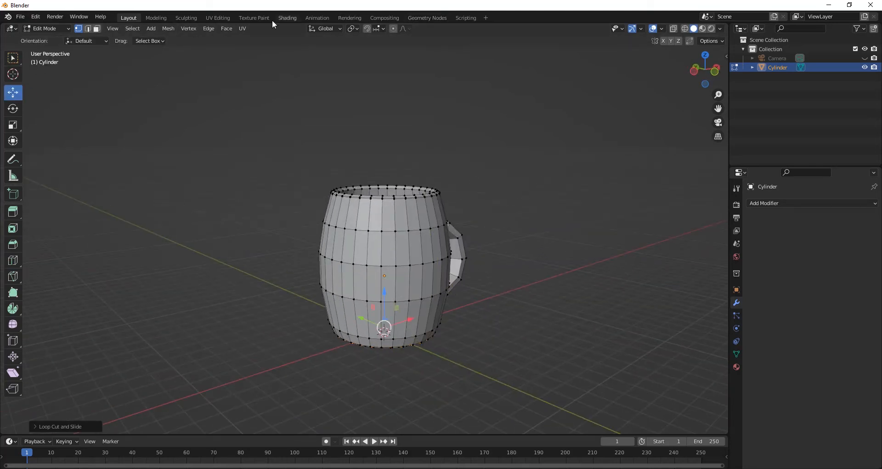
pyautogui.press('Tab')
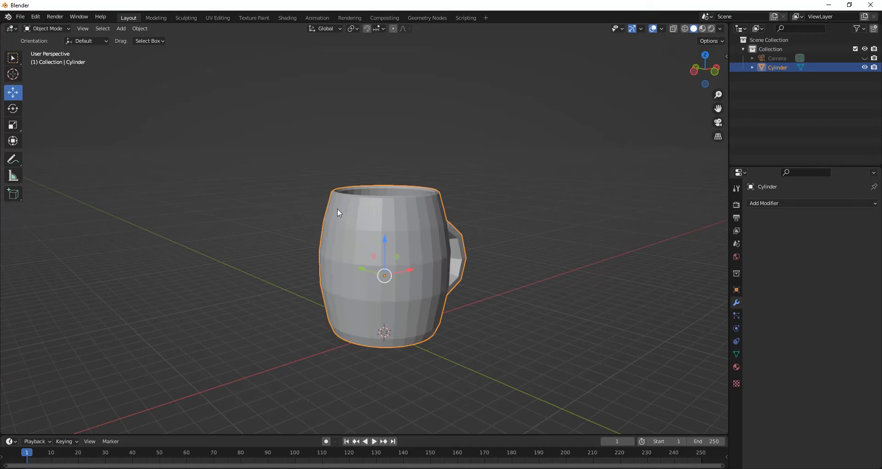
# Apply smooth shading to the whole mug and add a level 1 Subdivision modifier.
pyautogui.hotkey('alt', 'a')
pyautogui.moveTo(392, 264)
pyautogui.mouseDown(button='middle')
pyautogui.moveTo(306, 234)
pyautogui.moveTo(302, 216)
pyautogui.moveTo(275, 246)
pyautogui.moveTo(293, 210)
pyautogui.moveTo(303, 255)
pyautogui.moveTo(357, 246)
pyautogui.mouseUp(button='middle')
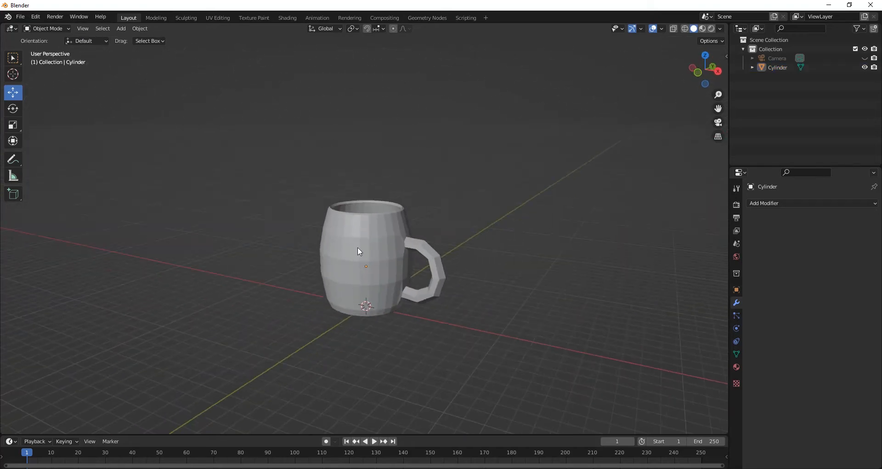
pyautogui.click(357, 247)
pyautogui.rightClick(360, 241)
pyautogui.click(359, 240)
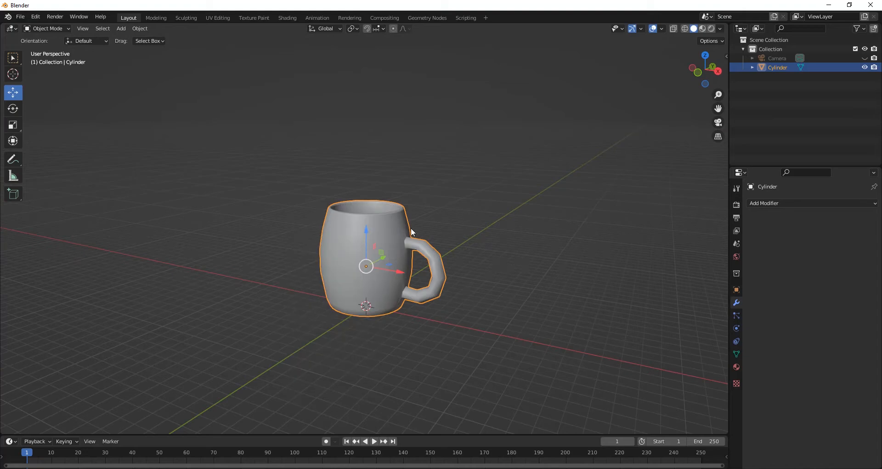
pyautogui.hotkey('ctrl', '1')
# Add a loop cut along the mug's rim in Edit Mode.
pyautogui.moveTo(411, 229); pyautogui.dragTo(401, 305, button='middle')
pyautogui.scroll(5, 372, 268)
pyautogui.press('Tab')
pyautogui.scroll(3, 72, 288)
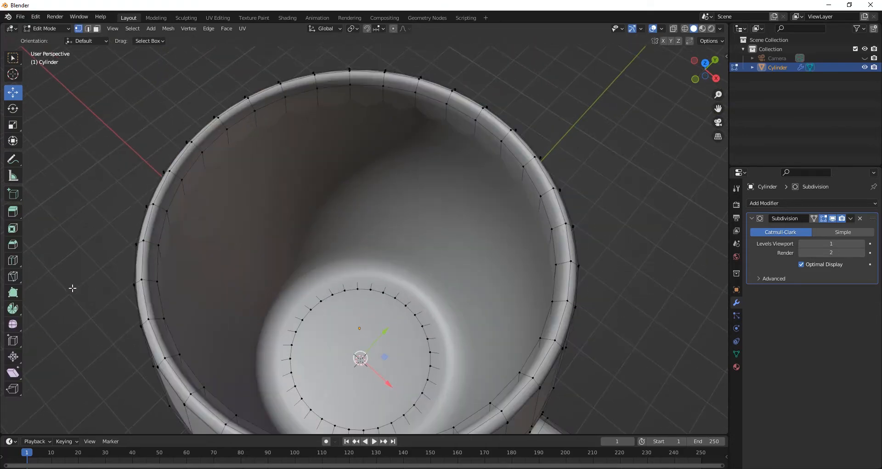
pyautogui.click(13, 260)
pyautogui.moveTo(153, 240); pyautogui.dragTo(136, 283)
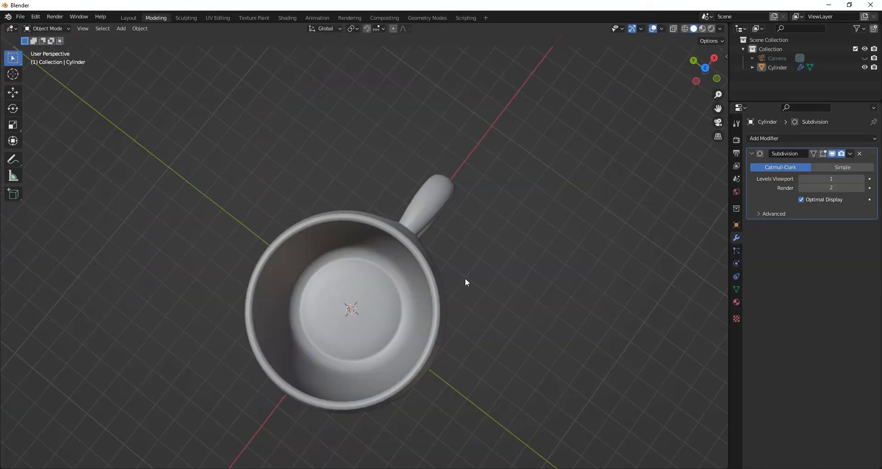
# Apply the mug's Subdivision modifier and check the resulting mesh in Edit Mode.
pyautogui.click(850, 154)
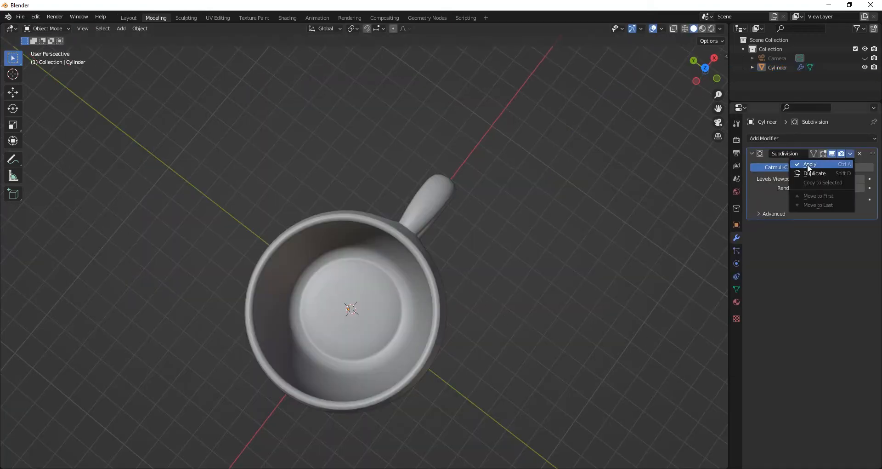
pyautogui.press('Tab')
pyautogui.scroll(-2, 386, 318)
pyautogui.moveTo(398, 347); pyautogui.dragTo(461, 228, button='middle')
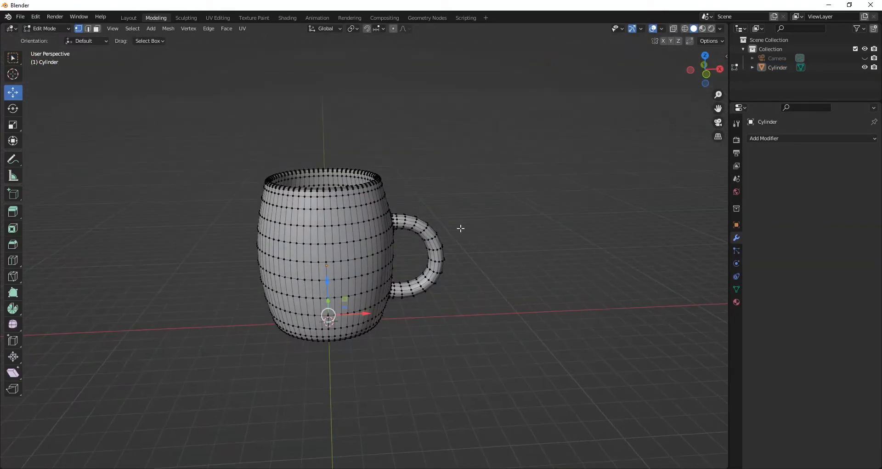
pyautogui.moveTo(511, 260)
pyautogui.mouseDown(button='middle')
pyautogui.moveTo(266, 278)
pyautogui.moveTo(356, 282)
pyautogui.moveTo(510, 247)
pyautogui.mouseUp(button='middle')
pyautogui.press('Tab')
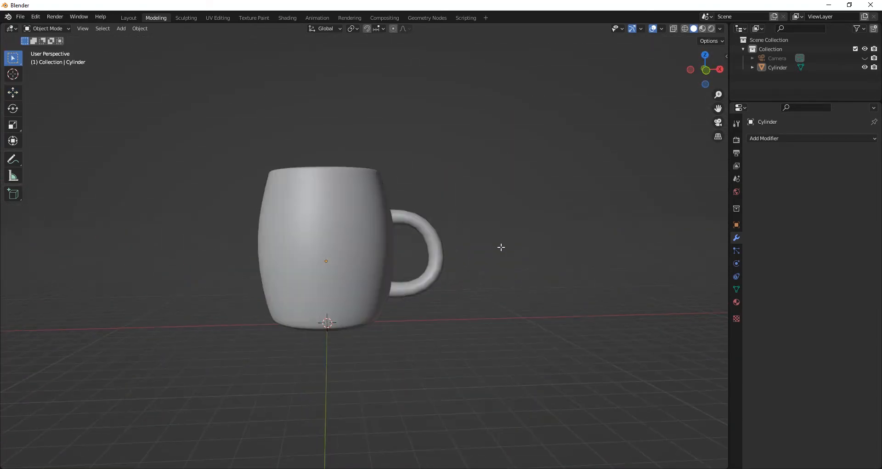
# Select the horizontal edge loop just below the mug's outer rim, using edge selection in Edit Mode.
pyautogui.moveTo(380, 255); pyautogui.dragTo(288, 274, button='middle')
pyautogui.click(340, 294)
pyautogui.moveTo(341, 293)
pyautogui.mouseDown(button='middle')
pyautogui.moveTo(321, 323)
pyautogui.moveTo(337, 338)
pyautogui.moveTo(330, 293)
pyautogui.mouseUp(button='middle')
pyautogui.press('Tab')
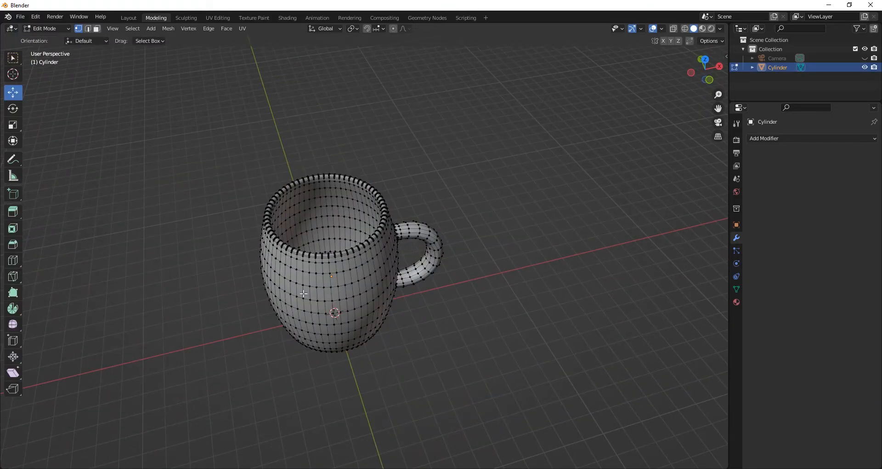
pyautogui.scroll(3, 277, 298)
pyautogui.press('2')
pyautogui.scroll(2, 350, 343)
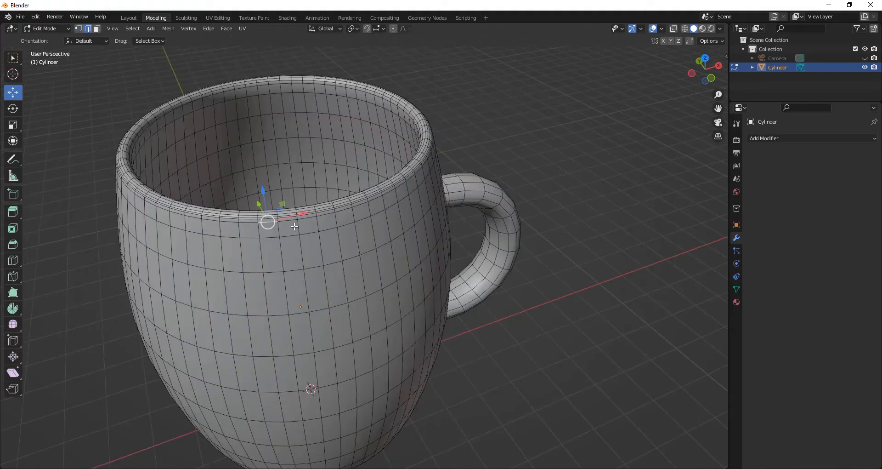
pyautogui.keyDown('alt'); pyautogui.click(290, 219); pyautogui.keyUp('alt')
pyautogui.moveTo(304, 230); pyautogui.dragTo(576, 151, button='middle')
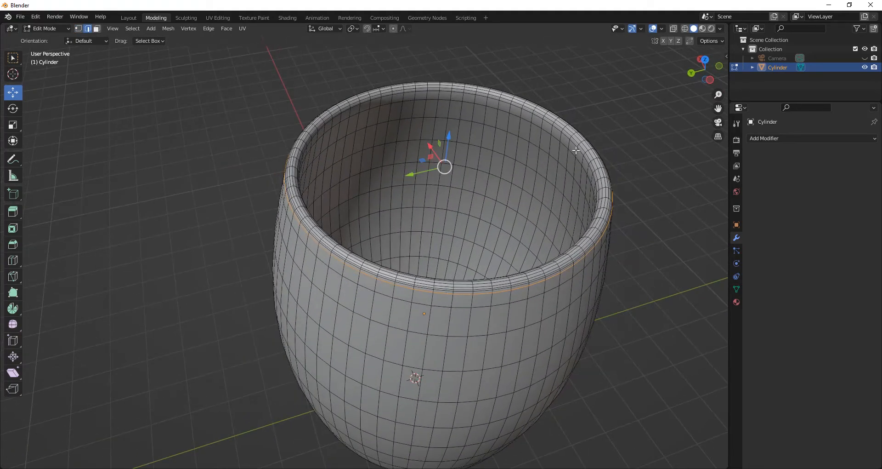
# Add the inner rim's edge loop and the lengthwise loop through the handle's centerline to the selection.
pyautogui.moveTo(587, 200); pyautogui.dragTo(469, 273, button='middle')
pyautogui.press('KP_1')
pyautogui.press('KP_7')
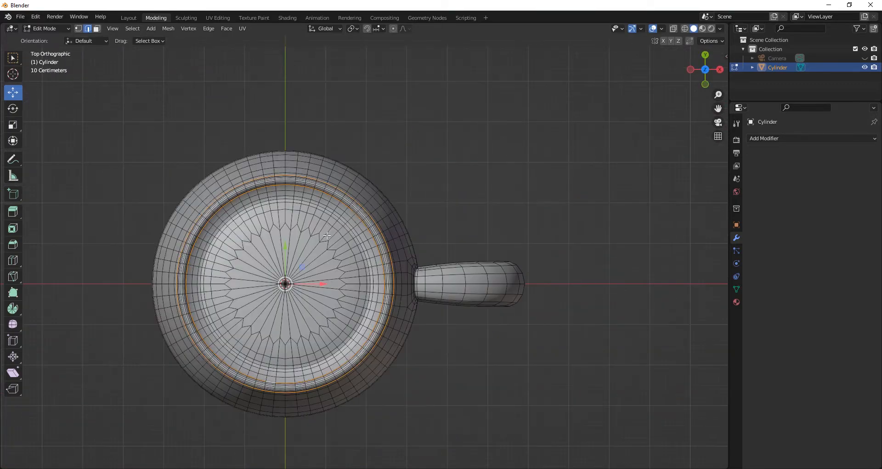
pyautogui.keyDown('alt'); pyautogui.keyDown('shift'); pyautogui.click(285, 191); pyautogui.keyUp('shift'); pyautogui.keyUp('alt')
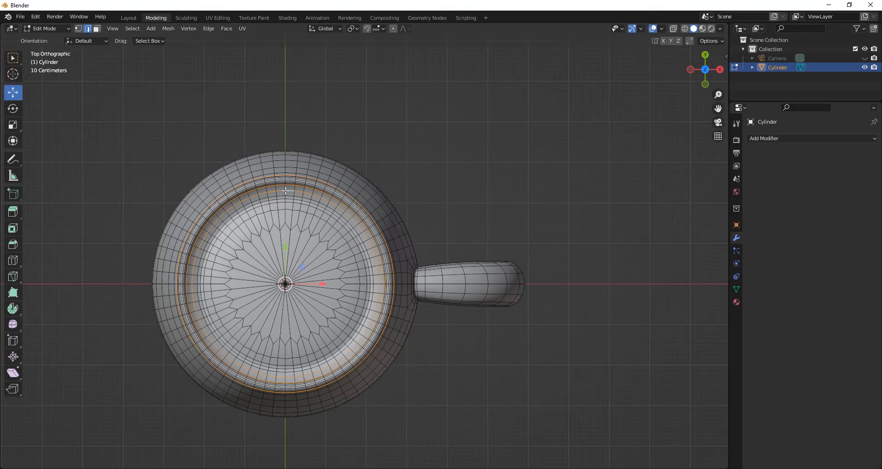
pyautogui.scroll(1, 412, 290)
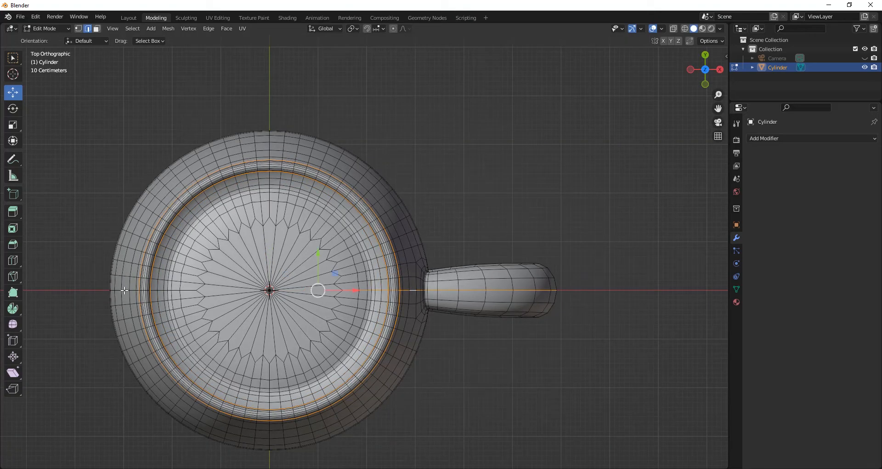
# Add the edge loops surrounding the handle's upper and lower joints on the outer wall to the selection.
pyautogui.moveTo(138, 289); pyautogui.dragTo(373, 142, button='middle')
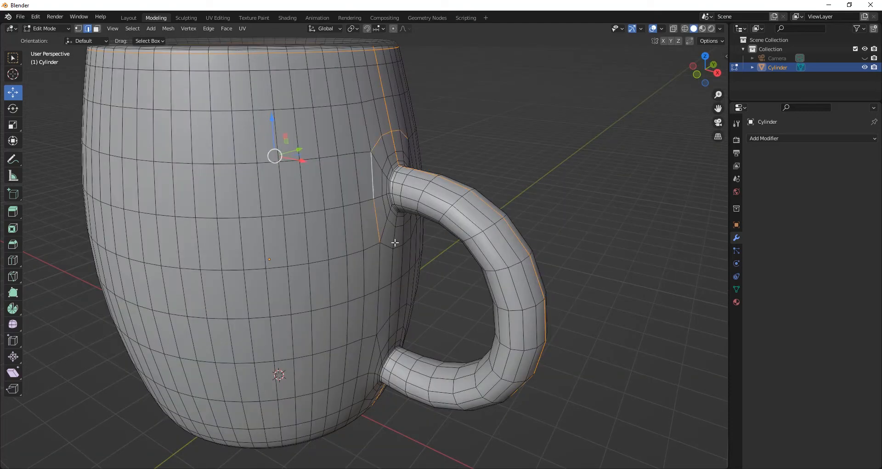
pyautogui.moveTo(428, 261); pyautogui.dragTo(325, 195, button='middle')
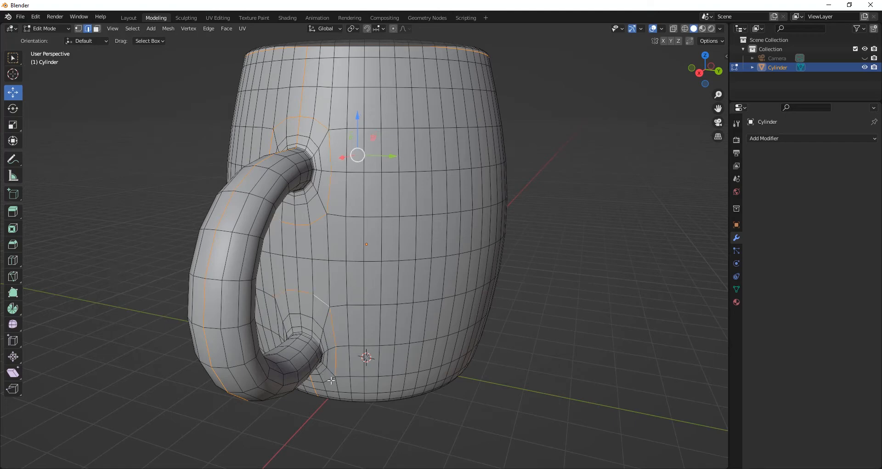
pyautogui.moveTo(331, 344); pyautogui.dragTo(381, 322, button='middle')
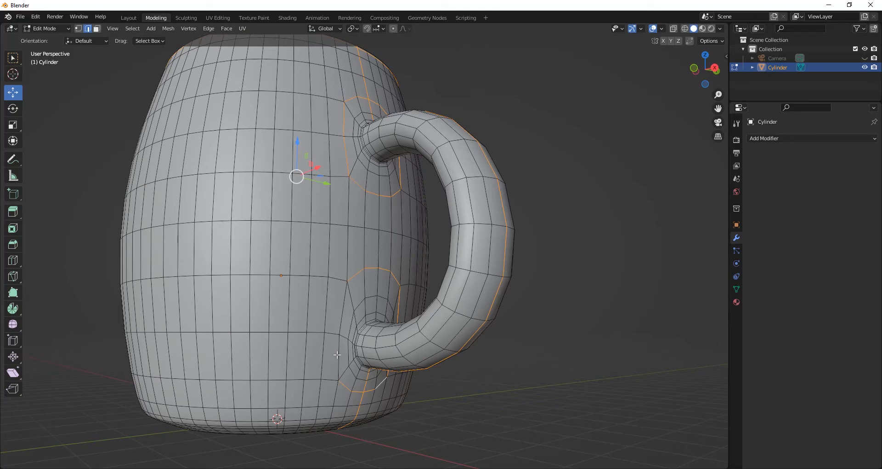
# Extend the selection with the underside's zigzag ring, the base recess's edge loop and the mug's bottom outer edge loop.
pyautogui.press('ctrl+KP_7')
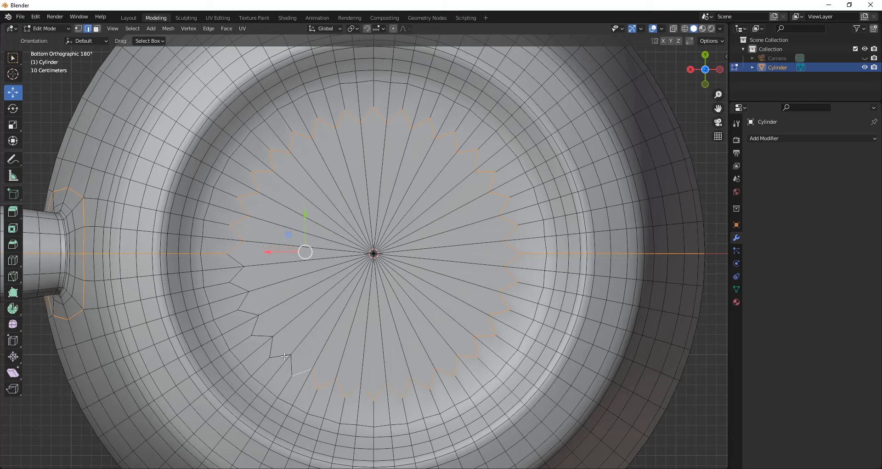
pyautogui.scroll(-4, 241, 263)
pyautogui.moveTo(241, 264); pyautogui.dragTo(334, 330, button='middle')
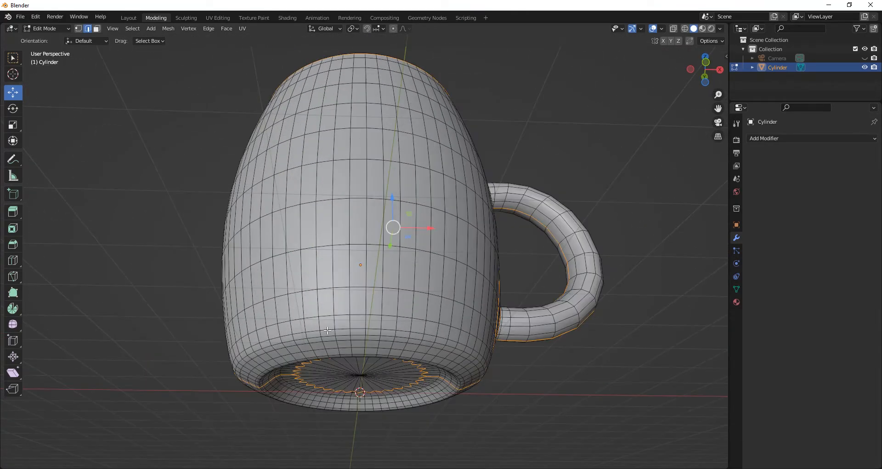
pyautogui.moveTo(315, 370); pyautogui.dragTo(218, 222, button='middle')
pyautogui.keyDown('alt'); pyautogui.keyDown('shift'); pyautogui.click(221, 221); pyautogui.keyUp('shift'); pyautogui.keyUp('alt')
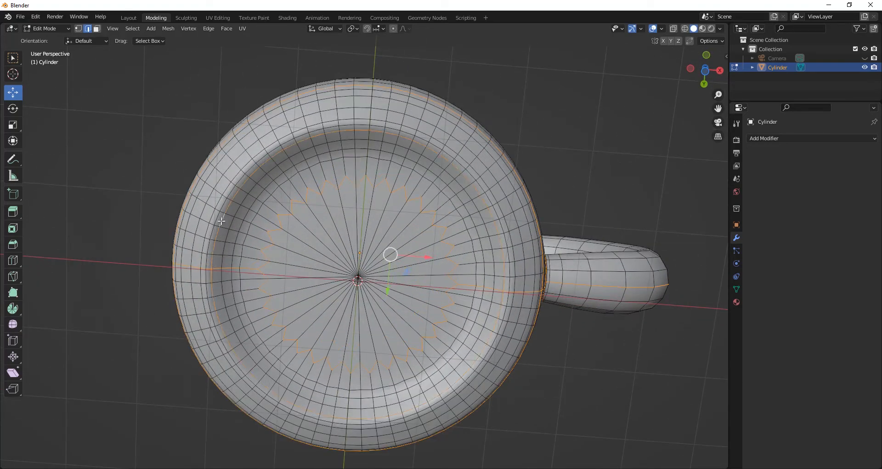
# Mark all the selected edge loops on the mug and handle as UV seams.
pyautogui.moveTo(363, 250); pyautogui.dragTo(415, 389, button='middle')
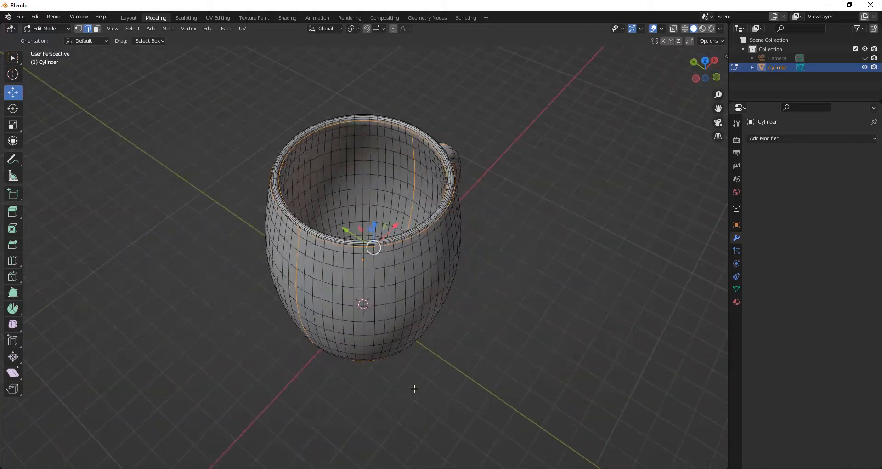
pyautogui.rightClick(322, 200)
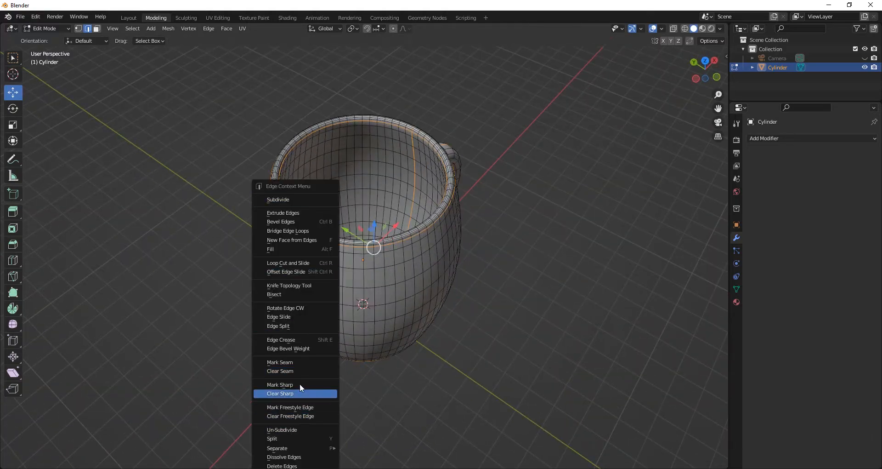
pyautogui.click(292, 366)
pyautogui.moveTo(404, 294); pyautogui.dragTo(289, 300, button='middle')
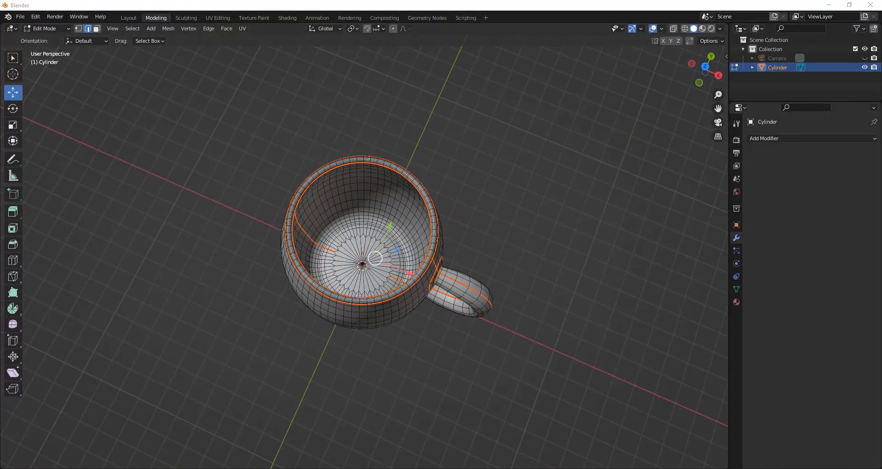
# Mark the circular edge loop around the mug's inner floor as a seam.
pyautogui.scroll(8, 162, 194)
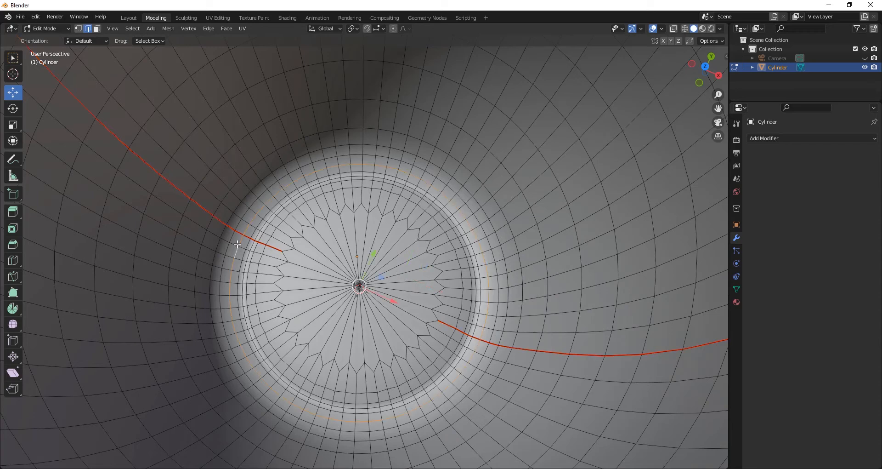
pyautogui.rightClick(241, 236)
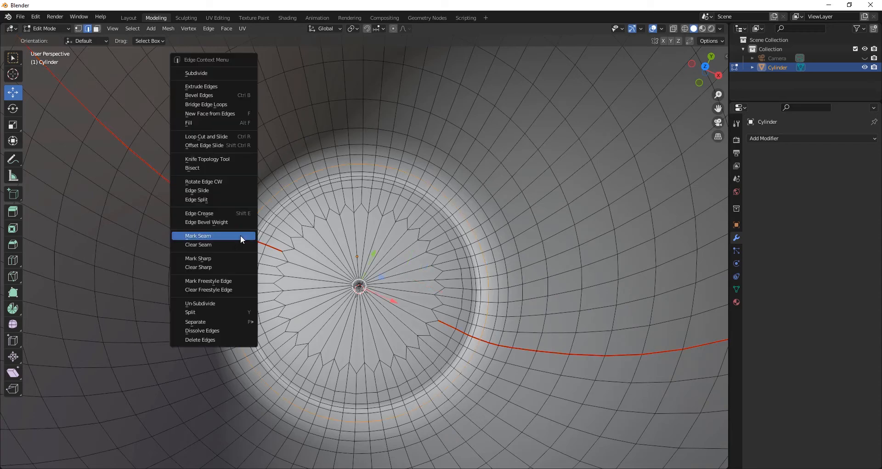
pyautogui.click(208, 237)
pyautogui.scroll(-8, 276, 214)
# Select the complete zigzag ring of edges on the mug's inner floor and mark it as a seam.
pyautogui.moveTo(583, 228); pyautogui.dragTo(354, 299, button='middle')
pyautogui.scroll(3, 354, 299)
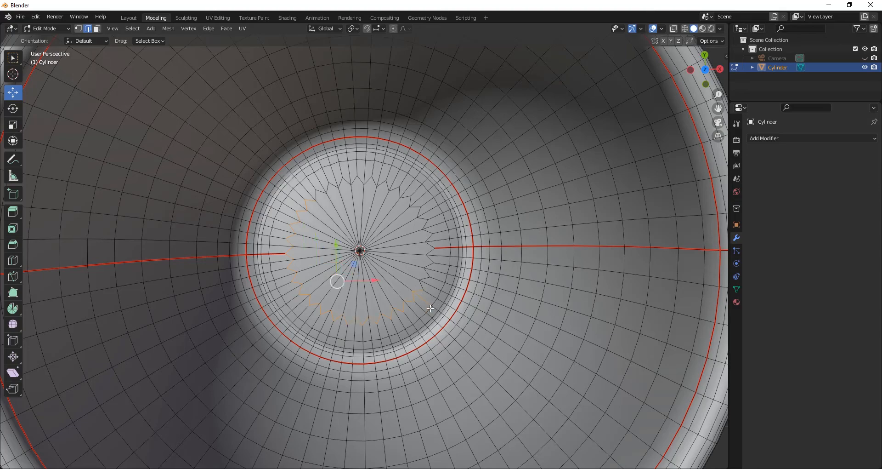
pyautogui.scroll(-8, 369, 171)
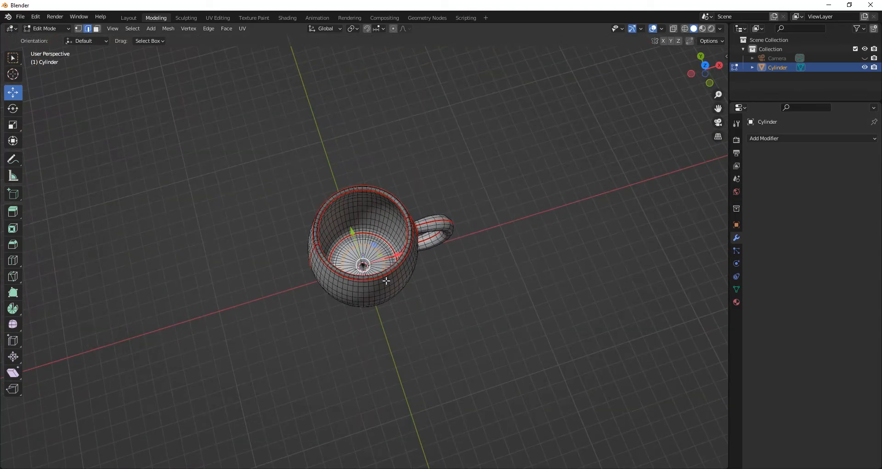
pyautogui.moveTo(386, 277); pyautogui.dragTo(370, 266, button='middle')
pyautogui.scroll(3, 370, 266)
pyautogui.scroll(5, 378, 268)
pyautogui.rightClick(379, 268)
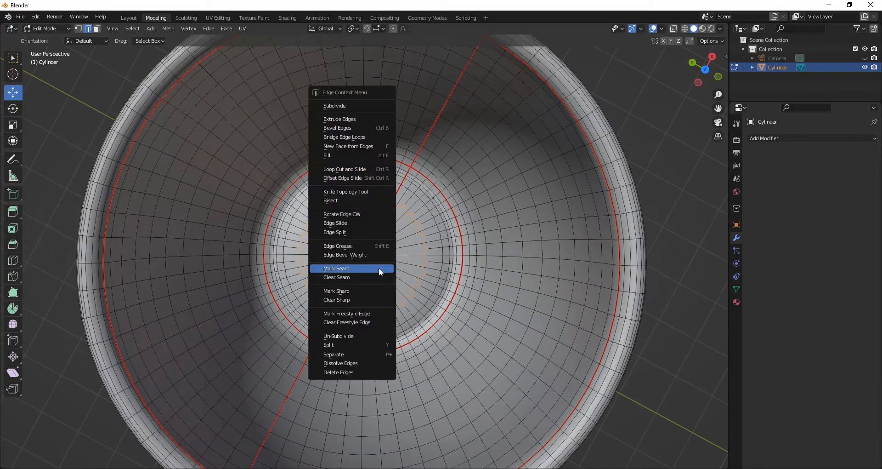
pyautogui.click(368, 271)
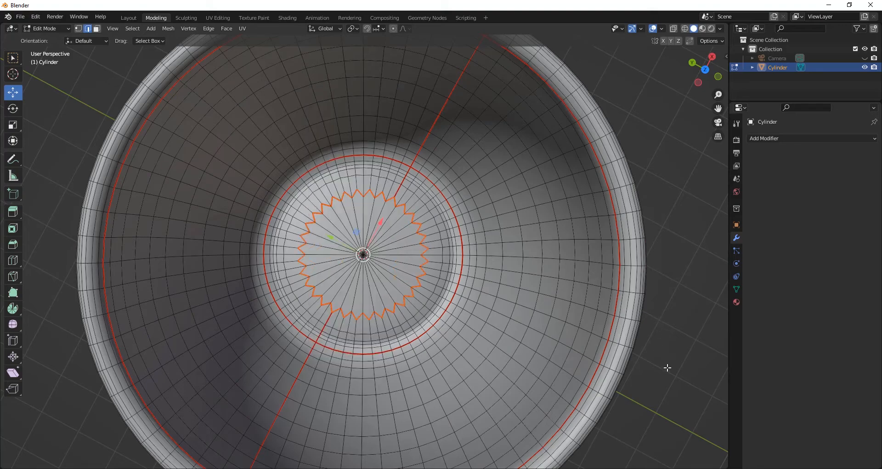
# Create a new material for the mug and use an Image Texture as its Base Color.
pyautogui.scroll(-6, 585, 316)
pyautogui.moveTo(480, 216); pyautogui.dragTo(596, 240, button='middle')
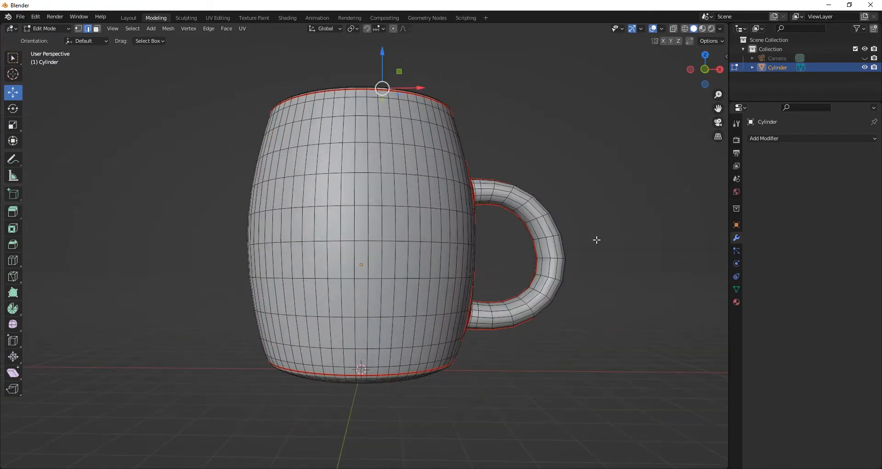
pyautogui.scroll(-3, 500, 195)
pyautogui.moveTo(500, 194); pyautogui.dragTo(293, 230, button='middle')
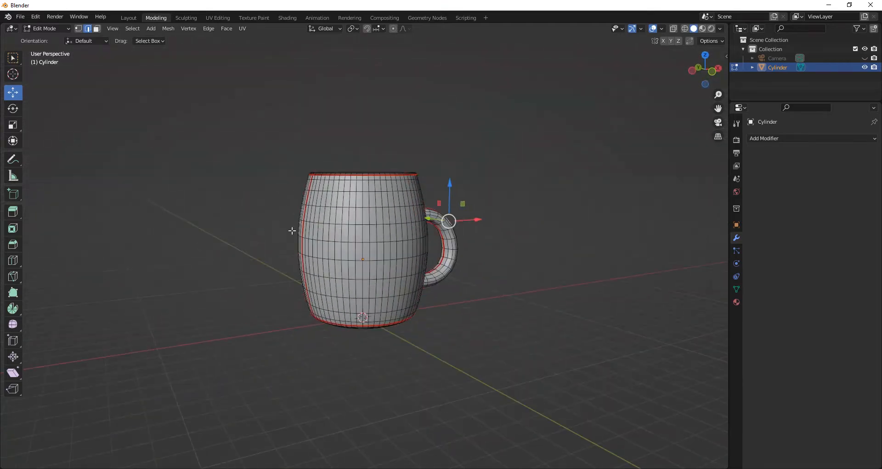
pyautogui.moveTo(467, 269); pyautogui.dragTo(442, 305, button='middle')
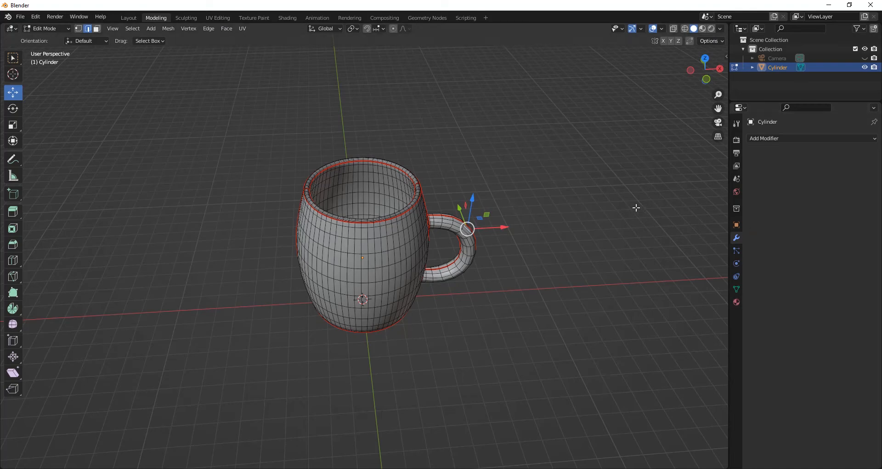
pyautogui.moveTo(636, 207); pyautogui.dragTo(704, 344, button='middle')
pyautogui.click(736, 302)
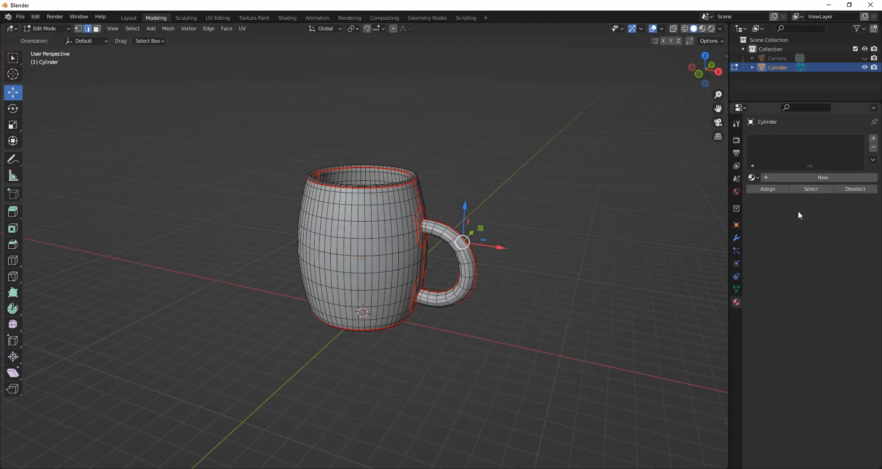
pyautogui.click(795, 178)
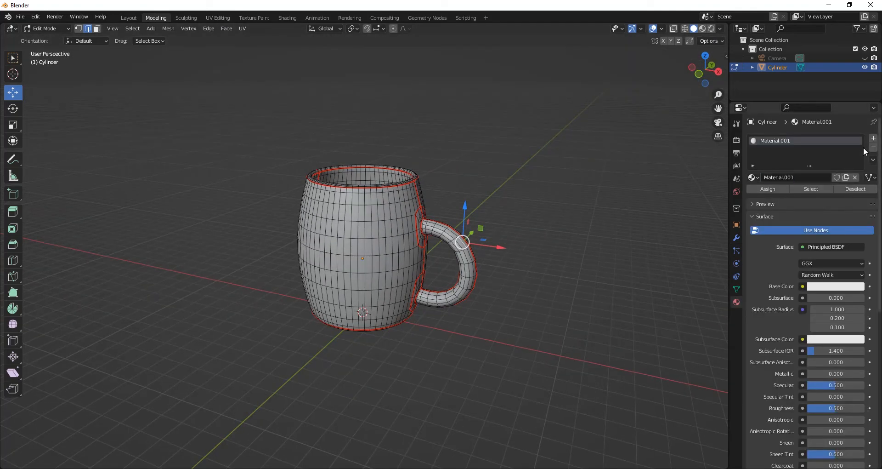
pyautogui.click(802, 286)
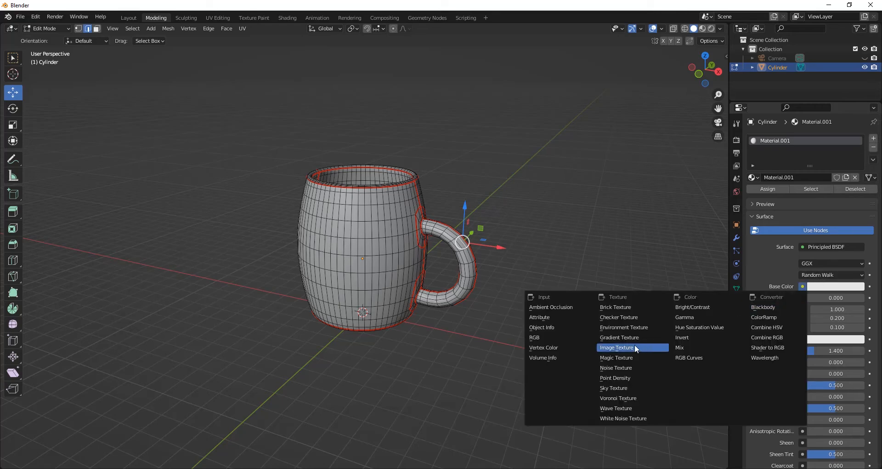
pyautogui.click(623, 348)
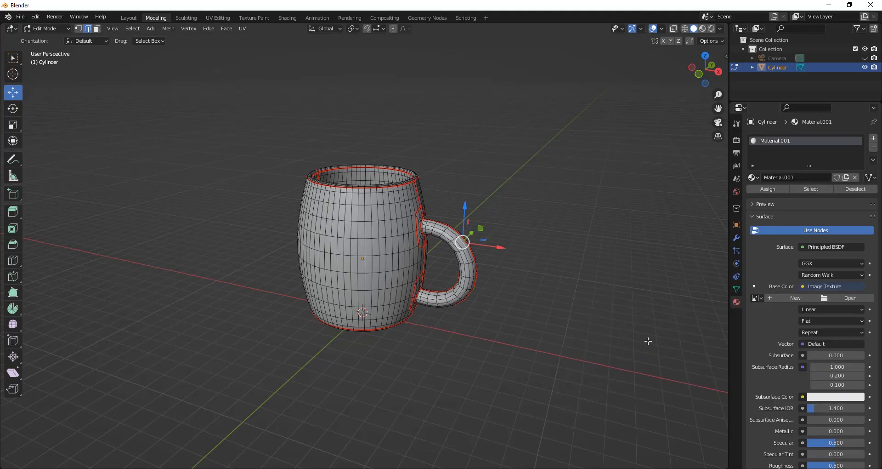
# Load poro mug.jpg as the Base Color image and set the solid viewport shading color to Texture.
pyautogui.click(860, 299)
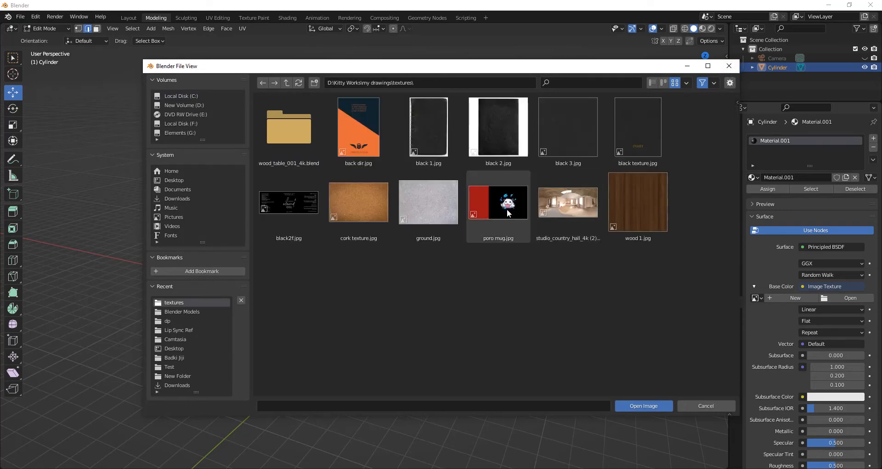
pyautogui.doubleClick(508, 209)
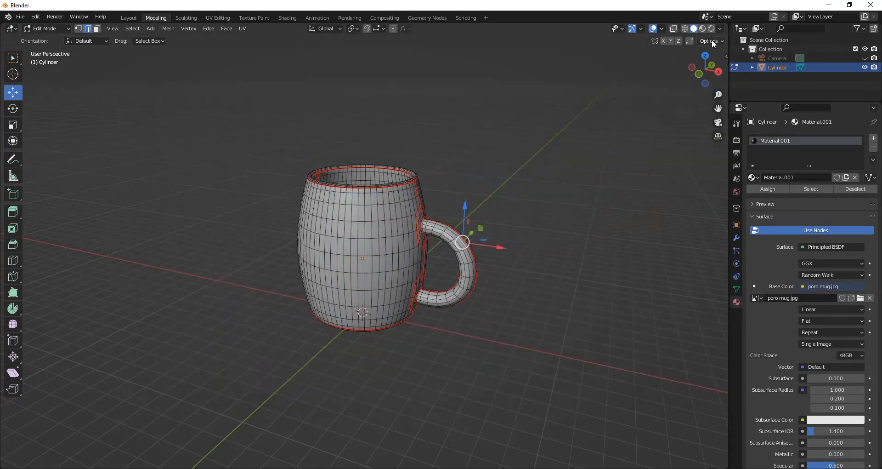
pyautogui.click(721, 29)
pyautogui.click(745, 153)
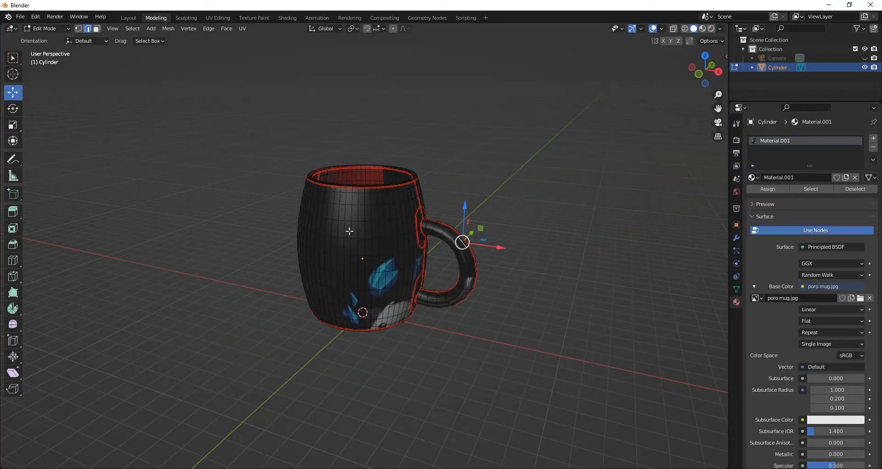
pyautogui.moveTo(350, 228); pyautogui.dragTo(416, 284, button='middle')
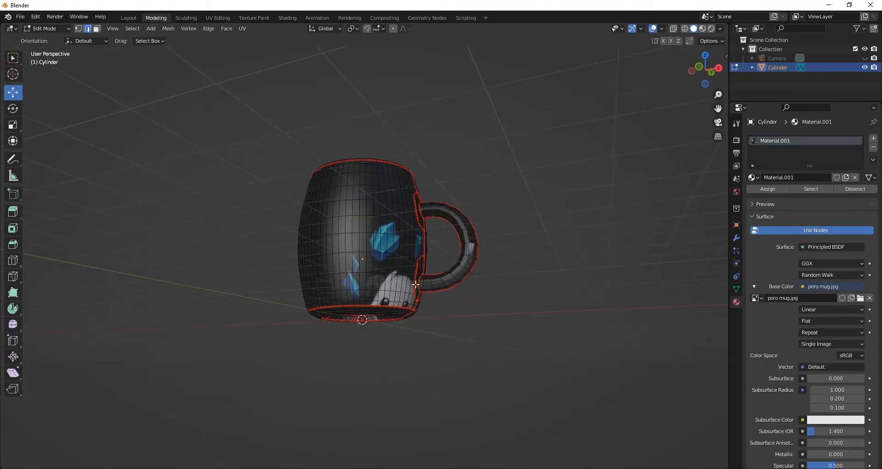
pyautogui.moveTo(468, 261); pyautogui.dragTo(452, 301, button='middle')
# In the UV Editing workspace, select the entire mug mesh including the handle and unwrap it along its seams.
pyautogui.click(218, 18)
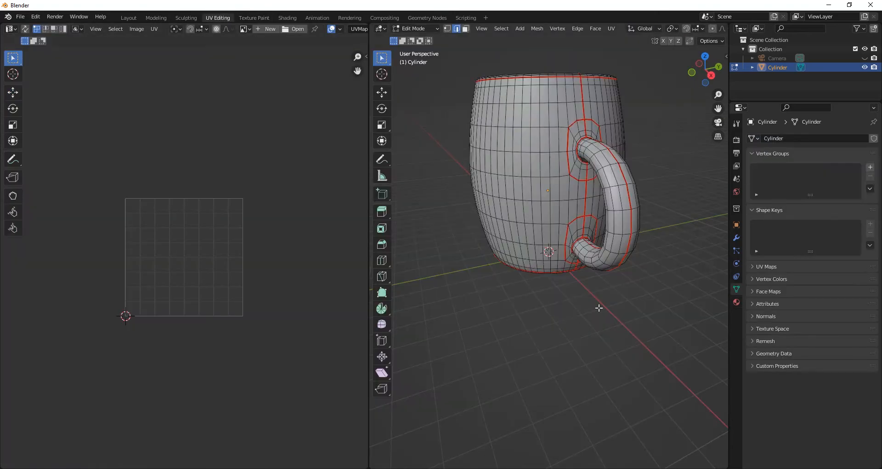
pyautogui.hotkey('alt', 'z')
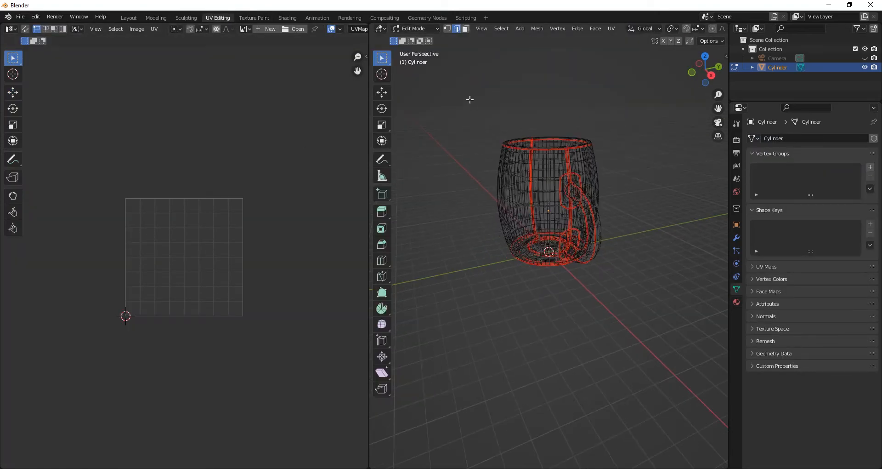
pyautogui.moveTo(469, 98); pyautogui.dragTo(685, 335)
pyautogui.scroll(-5, 243, 284)
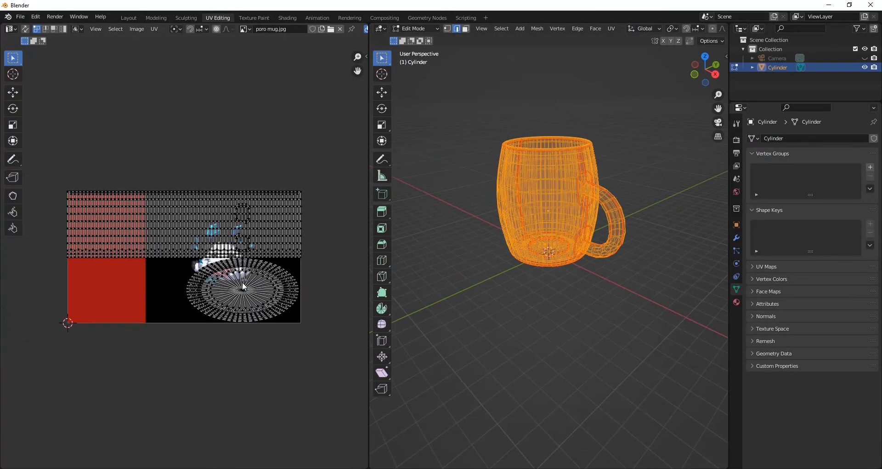
pyautogui.moveTo(524, 264)
pyautogui.mouseDown(button='middle')
pyautogui.moveTo(542, 257)
pyautogui.moveTo(510, 259)
pyautogui.moveTo(519, 258)
pyautogui.mouseUp(button='middle')
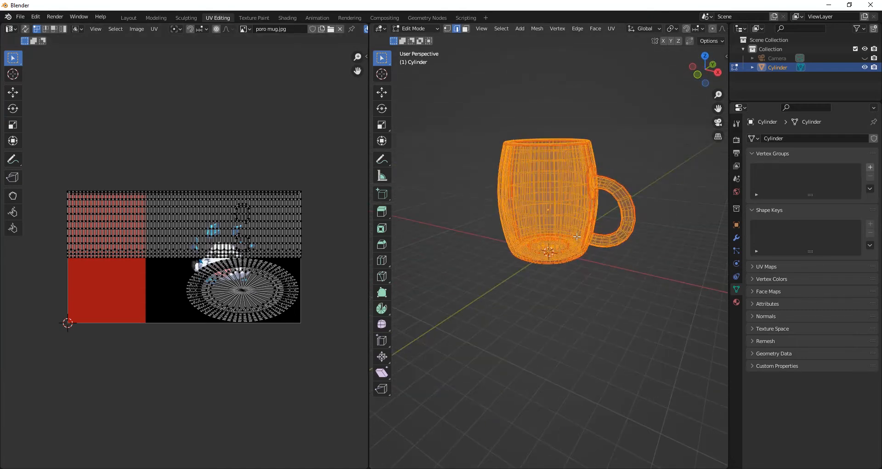
pyautogui.hotkey('alt', 'z')
pyautogui.press('u')
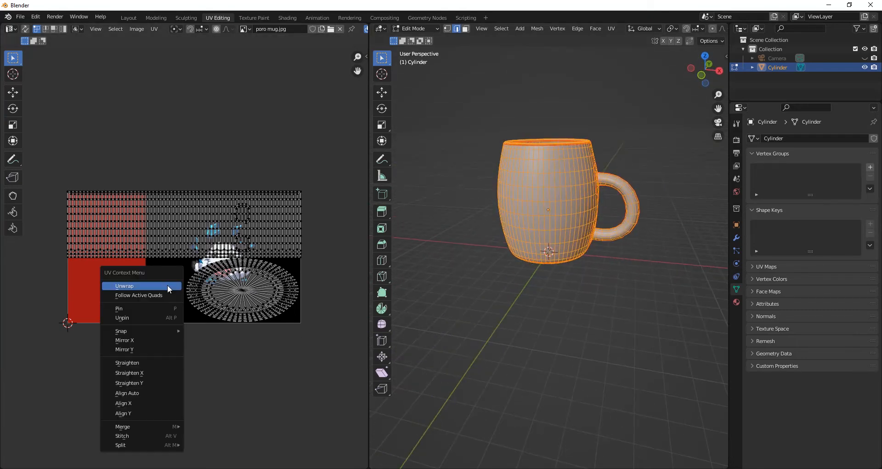
pyautogui.click(144, 285)
# Enlarge the 3D viewport and set its solid shading color to Texture so the image displays on the mug.
pyautogui.scroll(3, 502, 234)
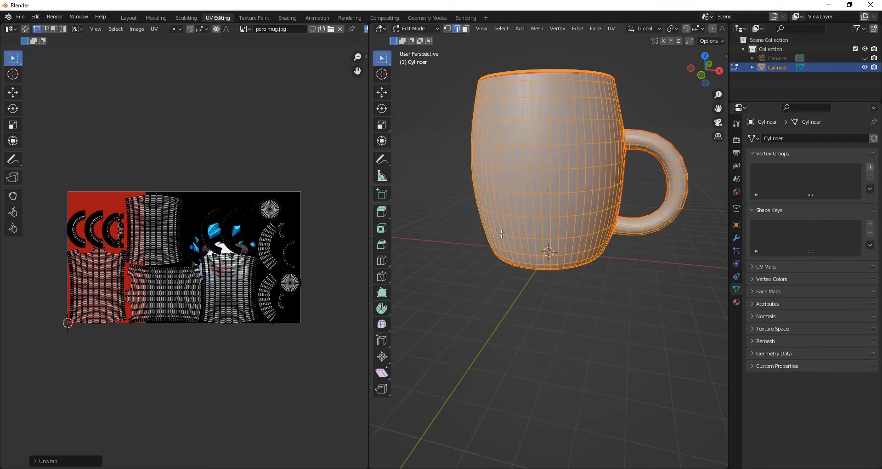
pyautogui.moveTo(487, 260)
pyautogui.mouseDown(button='middle')
pyautogui.moveTo(470, 275)
pyautogui.moveTo(444, 262)
pyautogui.moveTo(501, 263)
pyautogui.mouseUp(button='middle')
pyautogui.scroll(-2, 501, 248)
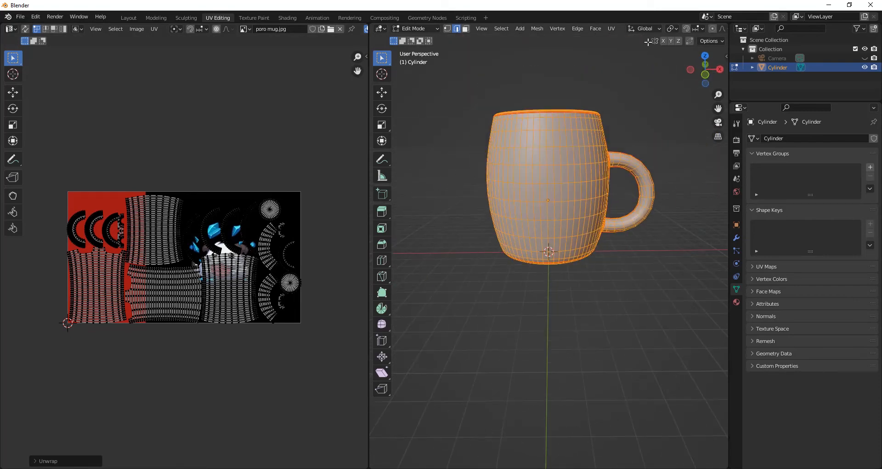
pyautogui.moveTo(729, 66); pyautogui.dragTo(863, 68)
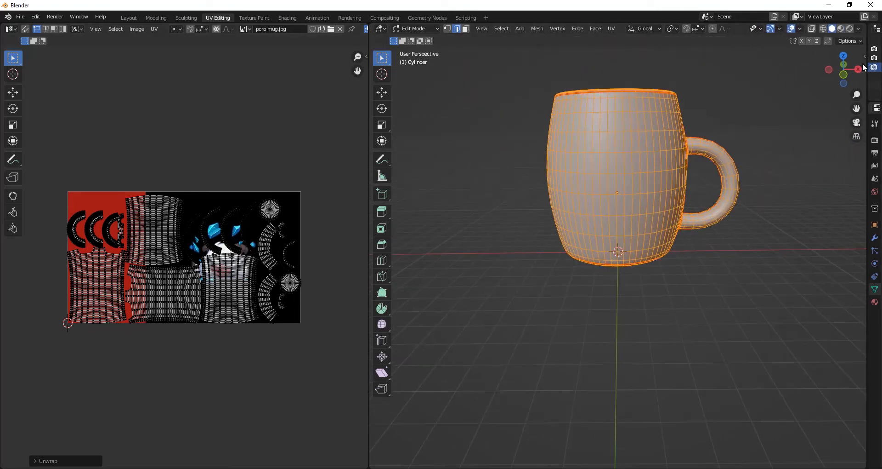
pyautogui.click(841, 28)
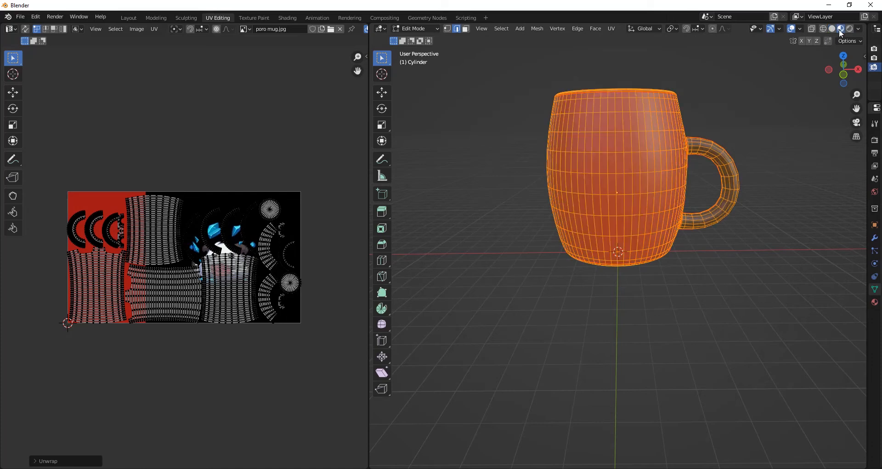
pyautogui.click(833, 30)
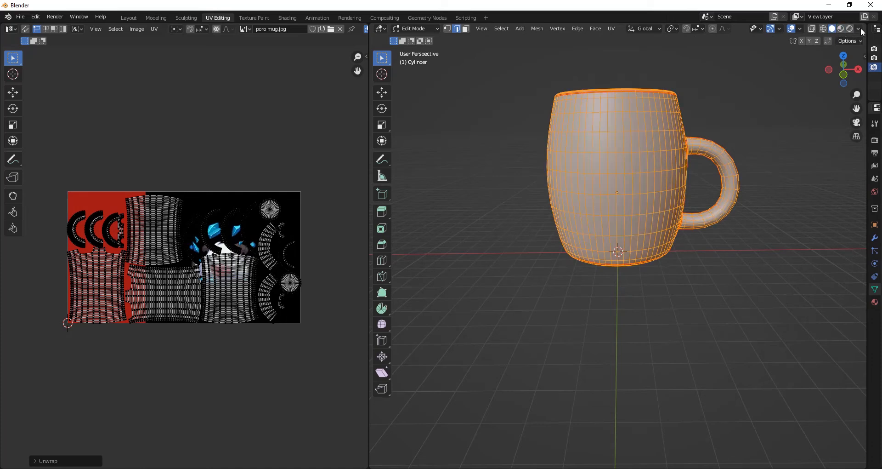
pyautogui.click(859, 28)
pyautogui.click(840, 150)
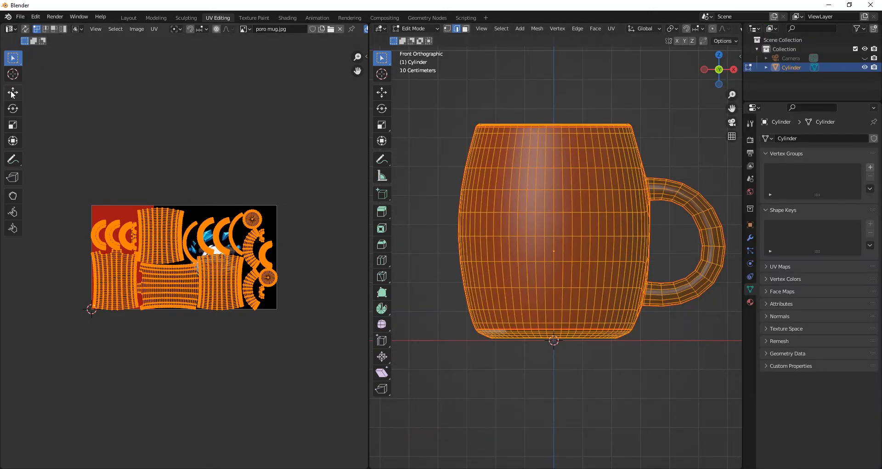
# Move all the UV islands straight up, clear of the poro mug image.
pyautogui.moveTo(184, 220); pyautogui.dragTo(184, 105)
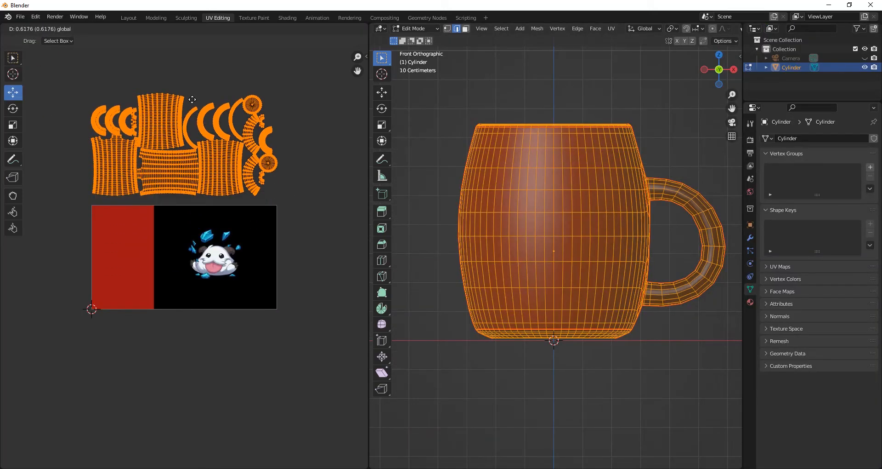
pyautogui.click(227, 170)
pyautogui.scroll(3, 208, 179)
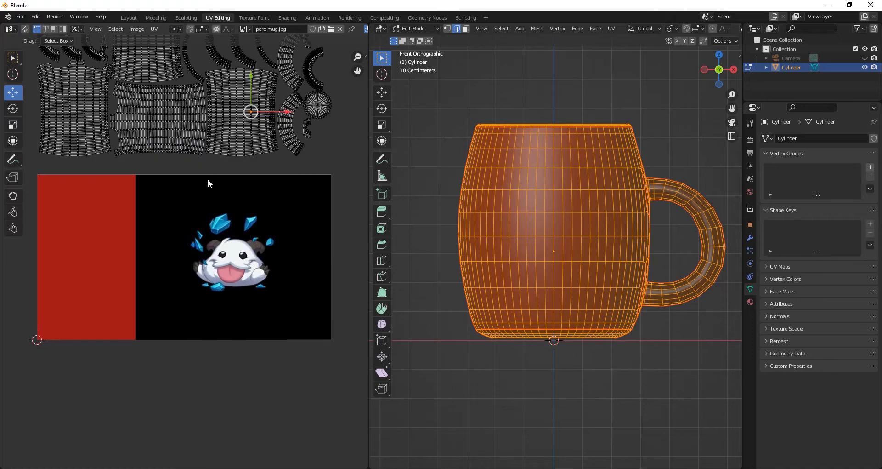
pyautogui.scroll(-2, 227, 162)
# Try placing the middle large UV island over the poro artwork, and undo the move.
pyautogui.press('l')
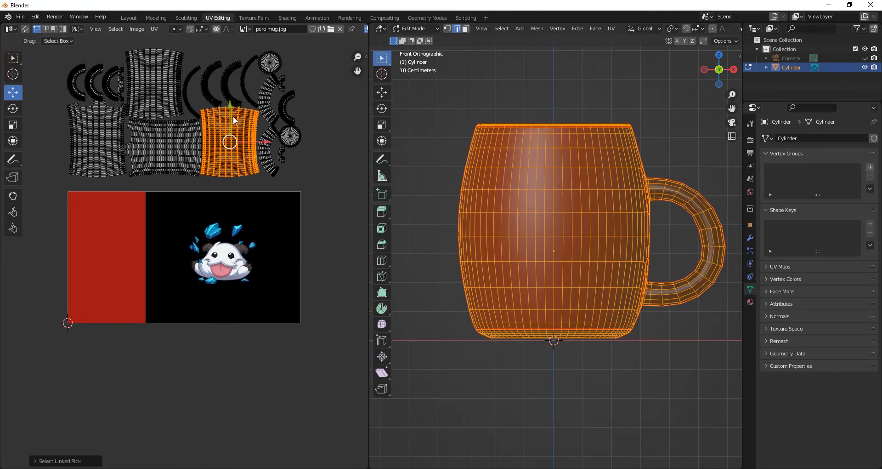
pyautogui.moveTo(230, 104); pyautogui.dragTo(241, 118)
pyautogui.click(192, 142)
pyautogui.press('l')
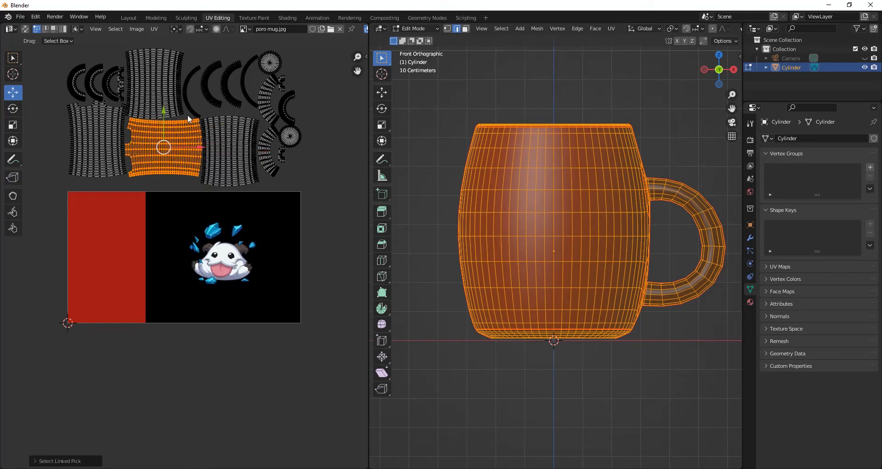
pyautogui.moveTo(164, 115); pyautogui.dragTo(265, 272)
pyautogui.hotkey('ctrl', 'z')
pyautogui.hotkey('ctrl', 'z')
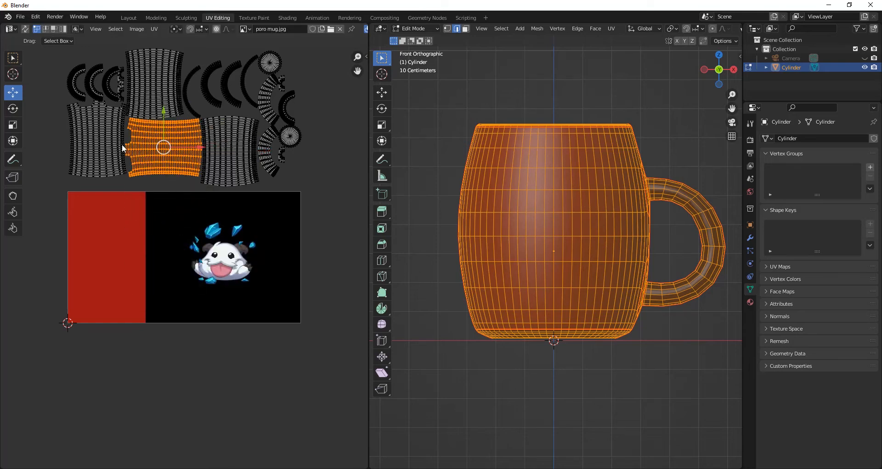
# Move the leftmost large UV island onto the poro artwork, rotate it about 90°, enlarge it and adjust its height.
pyautogui.click(111, 144)
pyautogui.press('l')
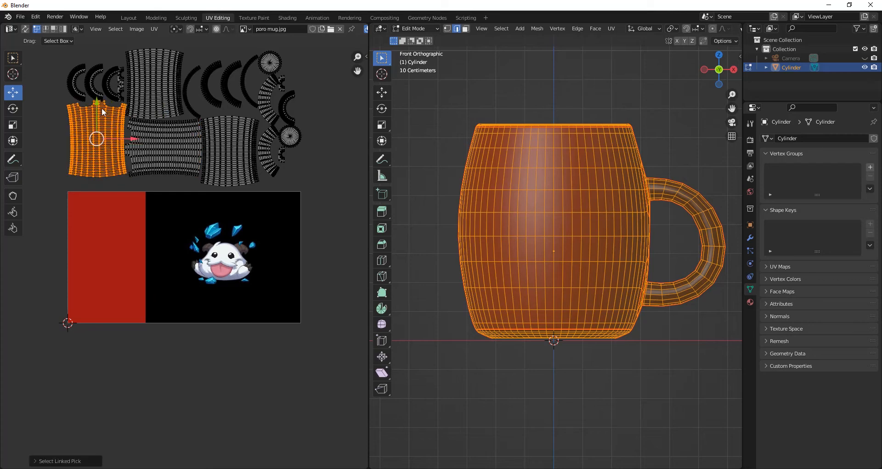
pyautogui.moveTo(90, 121); pyautogui.dragTo(257, 260)
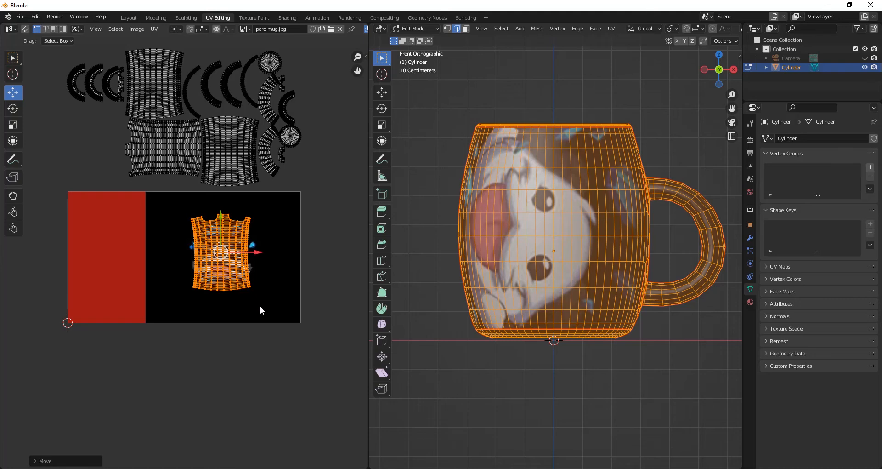
pyautogui.press('r')
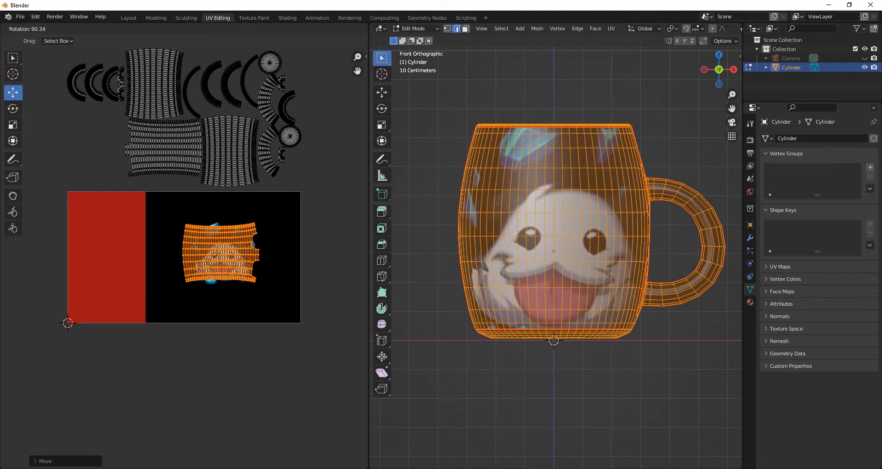
pyautogui.press('s')
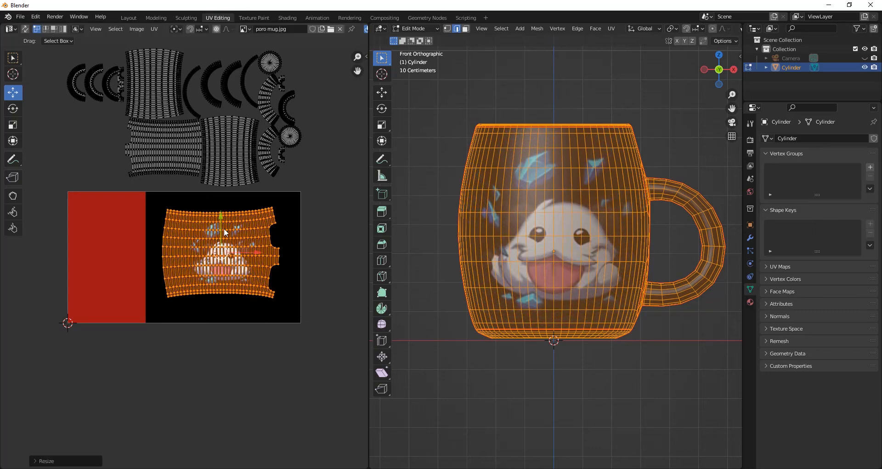
pyautogui.press('g')
pyautogui.press('y')
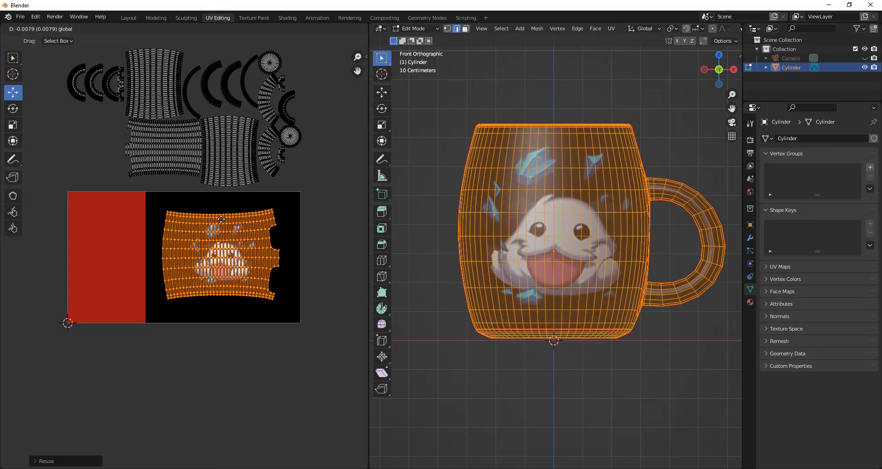
# Check the poro artwork on the mug with nothing selected, and reselect the whole mesh.
pyautogui.hotkey('alt', 'a')
pyautogui.moveTo(601, 391)
pyautogui.mouseDown(button='middle')
pyautogui.moveTo(575, 388)
pyautogui.moveTo(662, 386)
pyautogui.moveTo(593, 386)
pyautogui.mouseUp(button='middle')
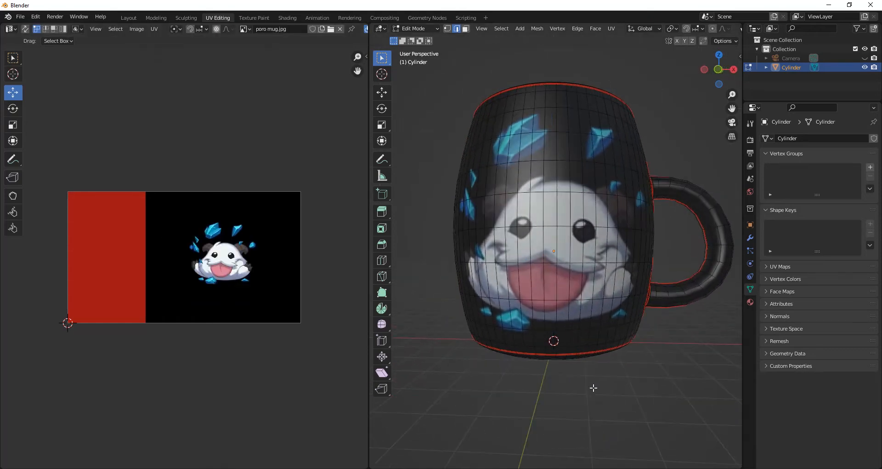
pyautogui.hotkey('shift', 'z')
pyautogui.scroll(-5, 569, 366)
pyautogui.moveTo(444, 134); pyautogui.dragTo(639, 299)
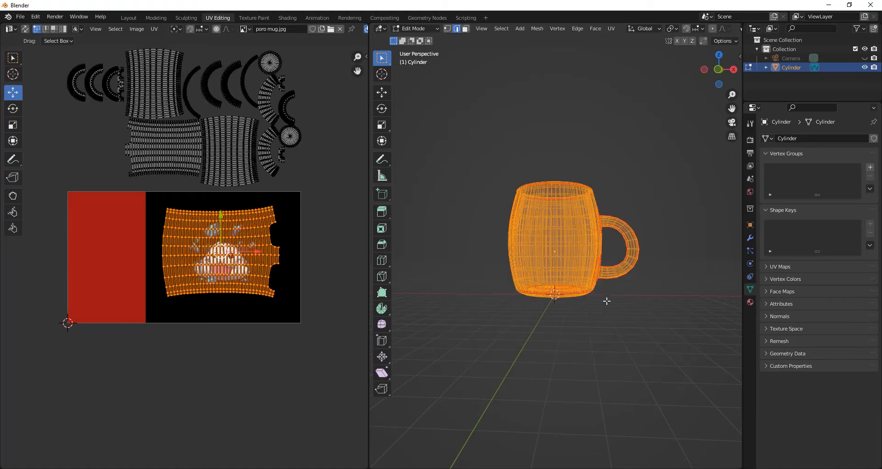
pyautogui.scroll(2, 587, 295)
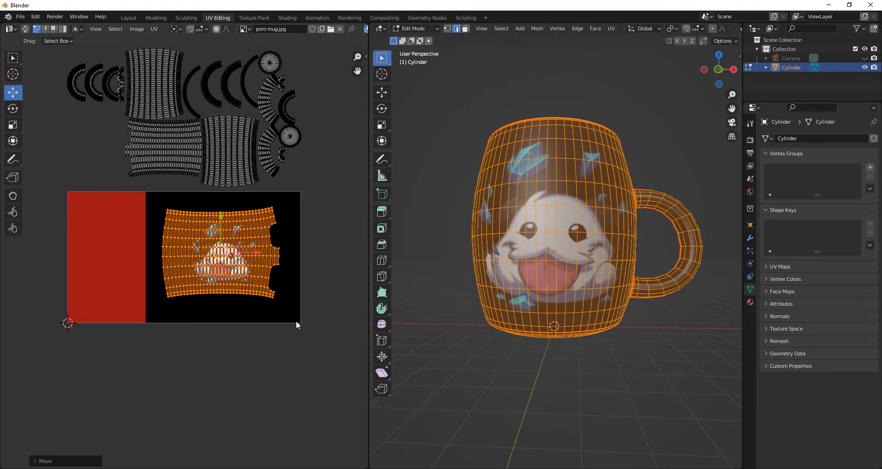
# Fine-tune the front wall's UV island so the poro artwork sits centered on the mug in front view.
pyautogui.press('KP_1')
pyautogui.hotkey('alt', 'a')
pyautogui.press('l')
pyautogui.press('g')
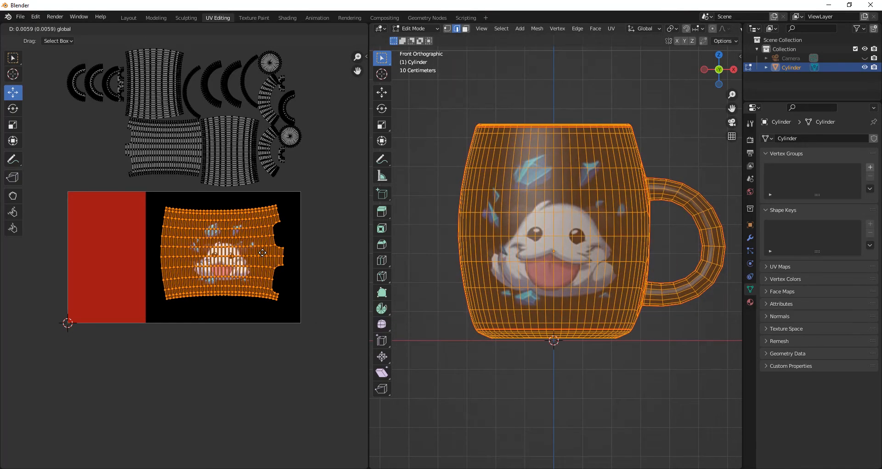
pyautogui.click(269, 257)
pyautogui.scroll(-1, 607, 246)
pyautogui.moveTo(606, 246)
pyautogui.mouseDown(button='middle')
pyautogui.moveTo(390, 230)
pyautogui.moveTo(607, 251)
pyautogui.mouseUp(button='middle')
# Move the UV island of the mug's other outer half onto the black area below the poro artwork.
pyautogui.hotkey('alt', 'a')
pyautogui.press('l')
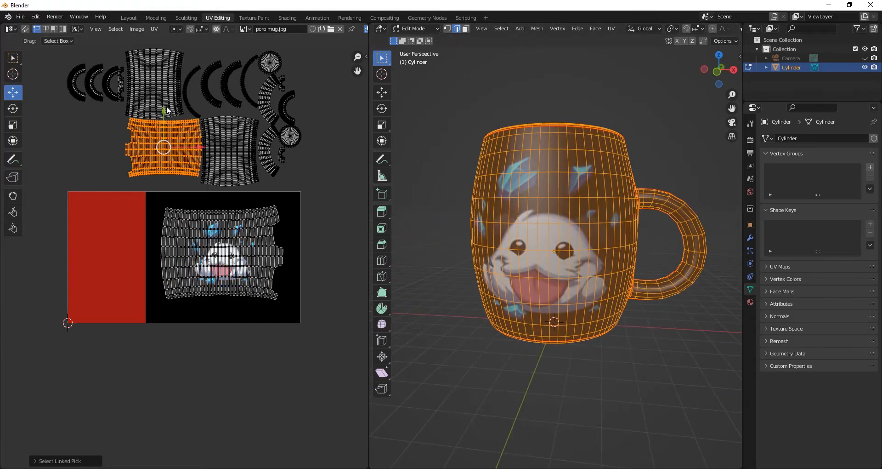
pyautogui.press('g')
pyautogui.click(161, 260)
pyautogui.moveTo(498, 214); pyautogui.dragTo(738, 246, button='middle')
pyautogui.scroll(-2, 735, 247)
pyautogui.press('g')
pyautogui.click(245, 273)
pyautogui.moveTo(545, 314); pyautogui.dragTo(522, 263, button='middle')
pyautogui.moveTo(245, 237); pyautogui.dragTo(245, 261)
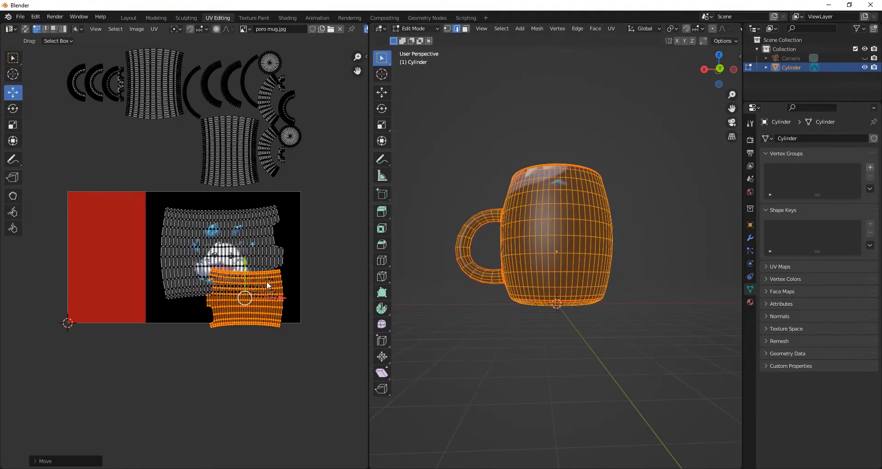
# Scale the outer-half UV island down and fit it into the image's lower-right black corner, clear of the artwork.
pyautogui.moveTo(283, 297); pyautogui.dragTo(313, 298)
pyautogui.moveTo(469, 322)
pyautogui.mouseDown(button='middle')
pyautogui.moveTo(567, 323)
pyautogui.moveTo(469, 322)
pyautogui.mouseUp(button='middle')
pyautogui.scroll(1, 184, 257)
pyautogui.press('s')
pyautogui.click(298, 276)
pyautogui.moveTo(298, 276); pyautogui.dragTo(298, 277)
pyautogui.moveTo(689, 313); pyautogui.dragTo(487, 344, button='middle')
pyautogui.scroll(-1, 227, 152)
# Move the first inner-wall UV island onto the upper part of the red area and scale it down to fit.
pyautogui.click(227, 152)
pyautogui.press('l')
pyautogui.press('g')
pyautogui.click(103, 232)
pyautogui.moveTo(459, 238); pyautogui.dragTo(487, 319, button='middle')
pyautogui.scroll(4, 506, 276)
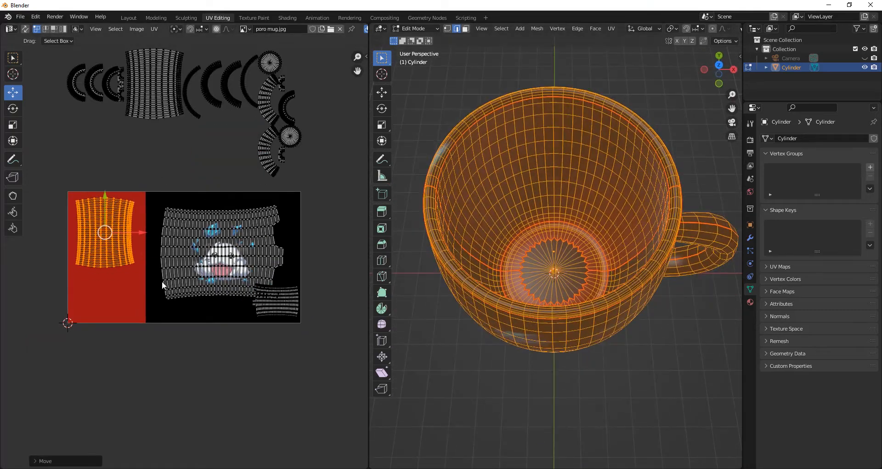
pyautogui.press('s')
pyautogui.click(152, 275)
# Move the second inner-wall UV island below the first on the red area and scale it down.
pyautogui.click(108, 185)
pyautogui.press('l')
pyautogui.moveTo(155, 93); pyautogui.dragTo(155, 294)
pyautogui.moveTo(182, 284); pyautogui.dragTo(135, 284)
pyautogui.press('s')
pyautogui.click(137, 286)
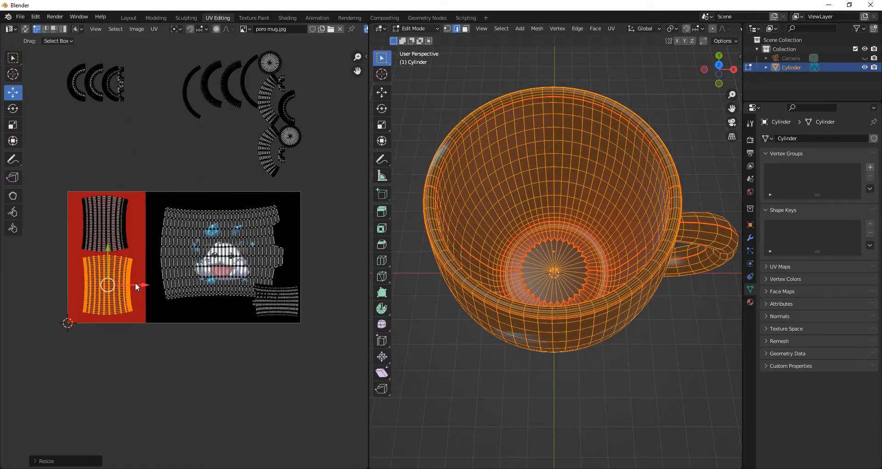
# Select both inner-wall UV islands together and shift them to the left side of the red area.
pyautogui.moveTo(505, 258); pyautogui.dragTo(598, 258, button='middle')
pyautogui.scroll(-2, 551, 258)
pyautogui.press('l')
pyautogui.moveTo(134, 254); pyautogui.dragTo(126, 255)
pyautogui.moveTo(533, 258); pyautogui.dragTo(545, 259, button='middle')
pyautogui.scroll(2, 673, 371)
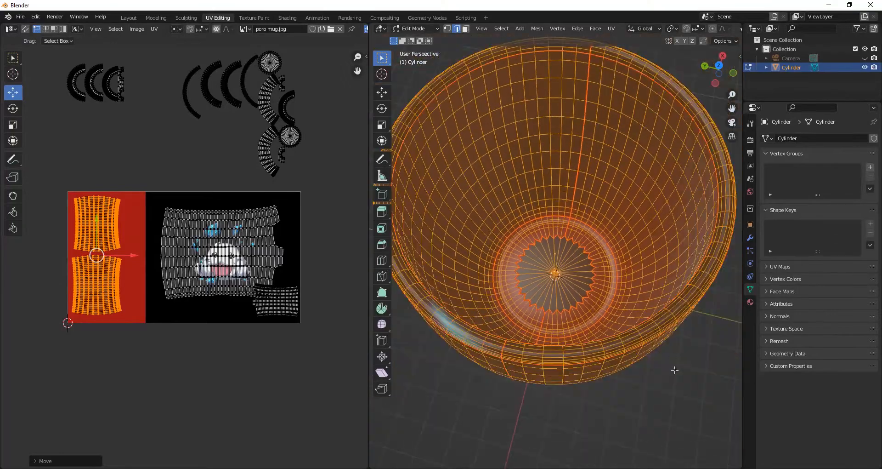
# Reselect the entire mug mesh so that all of its UV islands are displayed.
pyautogui.click(673, 371)
pyautogui.scroll(-1, 674, 370)
pyautogui.moveTo(675, 250); pyautogui.dragTo(504, 210, button='middle')
pyautogui.scroll(-3, 504, 210)
pyautogui.press('a')
# Move the lower round disc UV island into the upper-left corner of the image's black area.
pyautogui.scroll(2, 291, 270)
pyautogui.moveTo(291, 270); pyautogui.dragTo(236, 378, button='middle')
pyautogui.moveTo(491, 193); pyautogui.dragTo(491, 265, button='middle')
pyautogui.scroll(1, 185, 259)
pyautogui.click(326, 150)
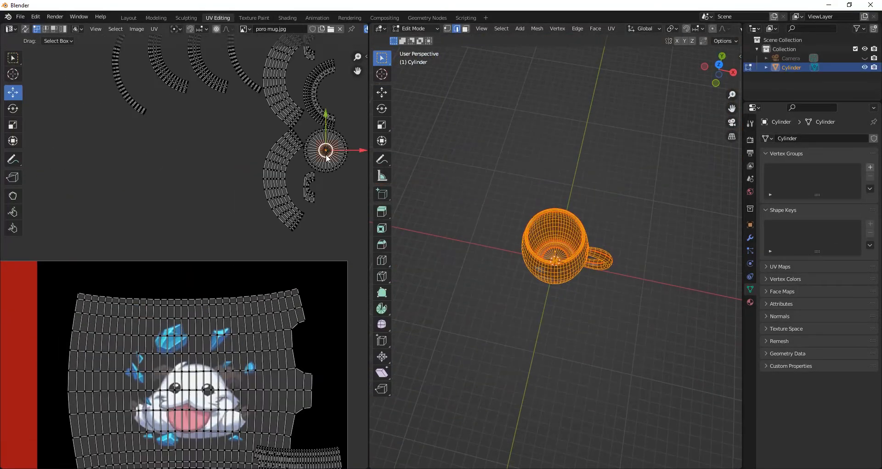
pyautogui.press('l')
pyautogui.moveTo(326, 124); pyautogui.dragTo(326, 276)
pyautogui.moveTo(356, 302); pyautogui.dragTo(90, 291)
pyautogui.moveTo(62, 276); pyautogui.dragTo(61, 262)
pyautogui.moveTo(94, 288); pyautogui.dragTo(98, 289)
pyautogui.moveTo(133, 288); pyautogui.dragTo(225, 242, button='middle')
pyautogui.scroll(-3, 225, 242)
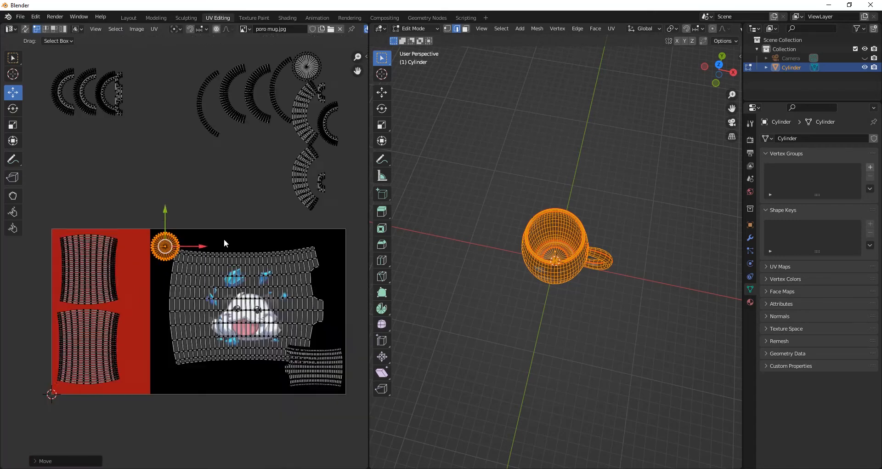
# Move the other round disc UV island onto the red area, beside the upper inner-wall island.
pyautogui.click(281, 106)
pyautogui.press('l')
pyautogui.moveTo(280, 70); pyautogui.dragTo(268, 220)
pyautogui.scroll(9, 556, 257)
pyautogui.moveTo(175, 273)
pyautogui.mouseDown()
pyautogui.moveTo(222, 274)
pyautogui.moveTo(183, 271)
pyautogui.mouseUp()
# Place the curved handle strip islands along the black area's right edge and the wide crescent island in its lower-left corner.
pyautogui.click(281, 150)
pyautogui.press('l')
pyautogui.moveTo(281, 150); pyautogui.dragTo(284, 280)
pyautogui.moveTo(299, 164); pyautogui.dragTo(178, 338)
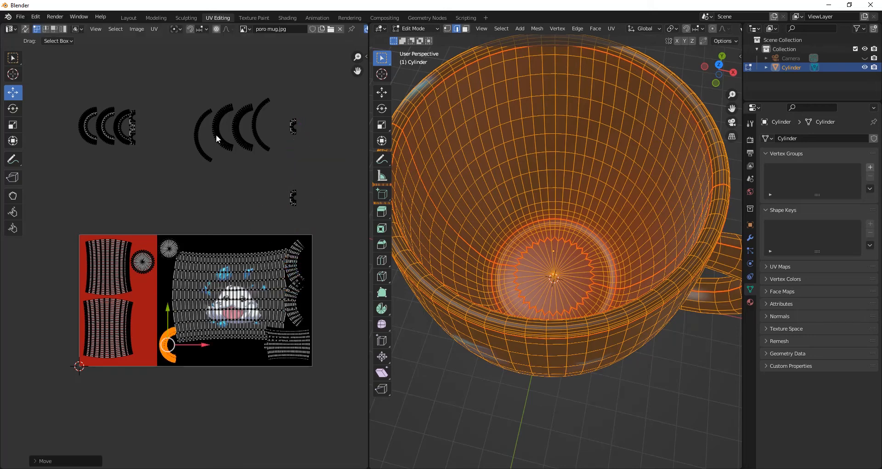
# Scale down the thin arc islands and place them below the artwork, then move the two small islands above it.
pyautogui.press('s')
pyautogui.click(284, 168)
pyautogui.press('g')
pyautogui.click(261, 388)
pyautogui.press('r')
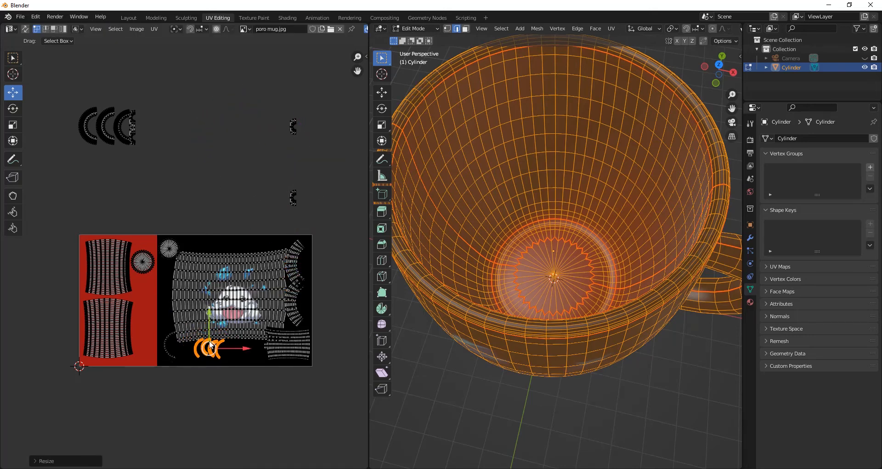
pyautogui.moveTo(291, 197); pyautogui.dragTo(188, 245)
pyautogui.click(196, 249)
# Select the three remaining crescent islands, rotate them a quarter turn, scale them down and place them at the black area's left side.
pyautogui.press('l')
pyautogui.press('l')
pyautogui.press('l')
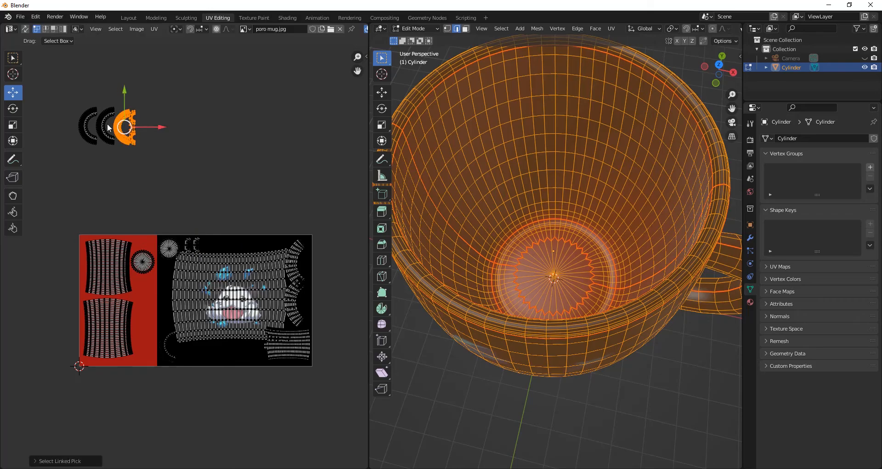
pyautogui.press('g')
pyautogui.click(151, 326)
pyautogui.press('r')
pyautogui.click(214, 346)
pyautogui.press('g')
pyautogui.click(207, 335)
pyautogui.press('s')
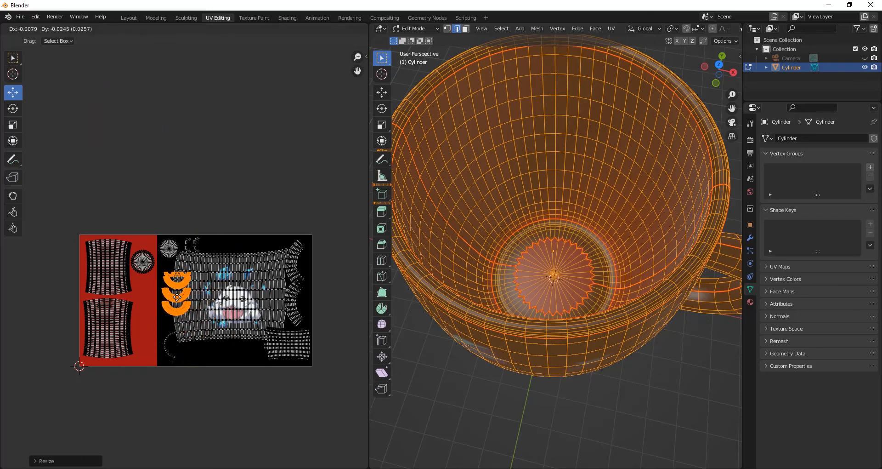
pyautogui.click(199, 323)
pyautogui.click(202, 349)
# Inspect the mug's inner base, then reselect all the mug's faces with X-ray enabled.
pyautogui.moveTo(461, 170); pyautogui.dragTo(502, 205, button='middle')
pyautogui.scroll(5, 184, 258)
pyautogui.scroll(-3, 502, 205)
pyautogui.scroll(4, 526, 233)
pyautogui.click(527, 233)
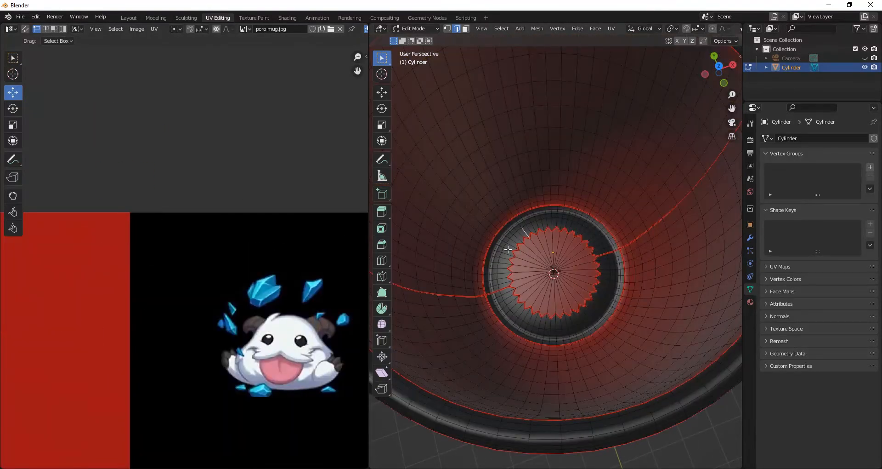
pyautogui.scroll(-4, 509, 252)
pyautogui.moveTo(494, 332); pyautogui.dragTo(605, 211)
pyautogui.press('a')
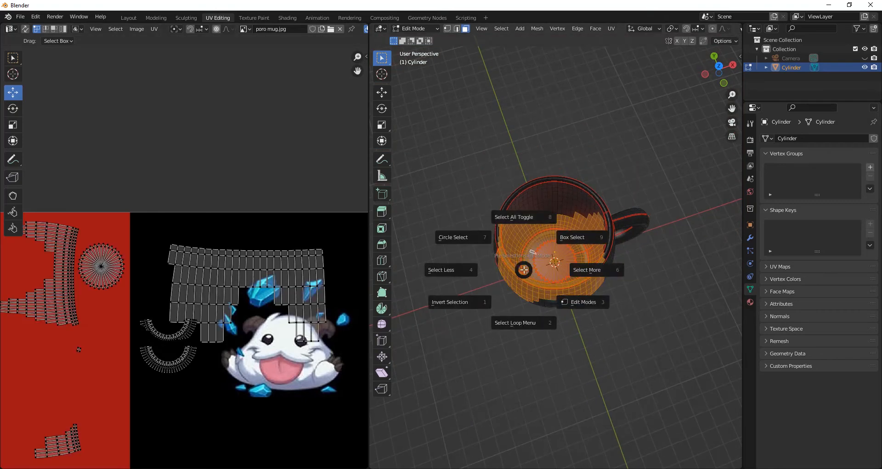
pyautogui.click(524, 217)
pyautogui.hotkey('alt', 'z')
pyautogui.moveTo(447, 152); pyautogui.dragTo(690, 393)
# Move one crescent UV island onto the red area below the disc and stand it upright.
pyautogui.scroll(3, 616, 292)
pyautogui.press('l')
pyautogui.press('g')
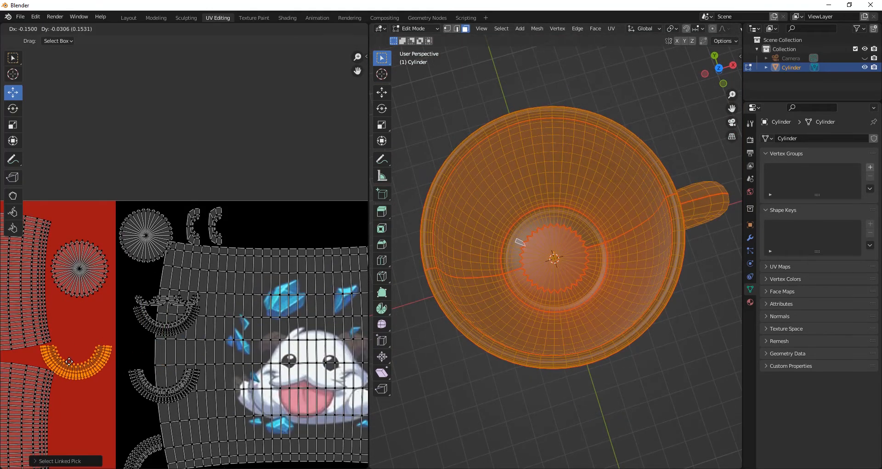
pyautogui.press('g')
pyautogui.click(86, 347)
# Move the second crescent UV island onto the red area below the first one and rotate it upright.
pyautogui.press('l')
pyautogui.press('g')
pyautogui.click(151, 342)
pyautogui.press('l')
pyautogui.press('g')
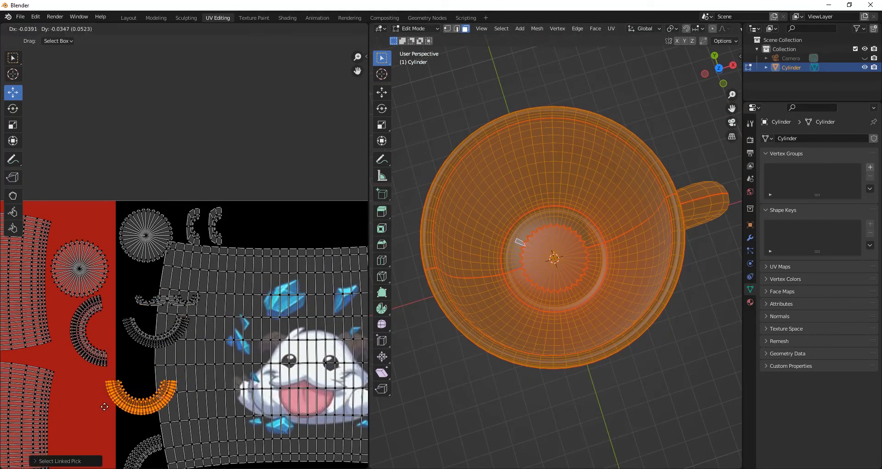
pyautogui.click(114, 418)
pyautogui.press('r')
# Rotate the remaining crescent UV island upright and fit it into the black strip between the red area and the outer-wall island.
pyautogui.click(147, 341)
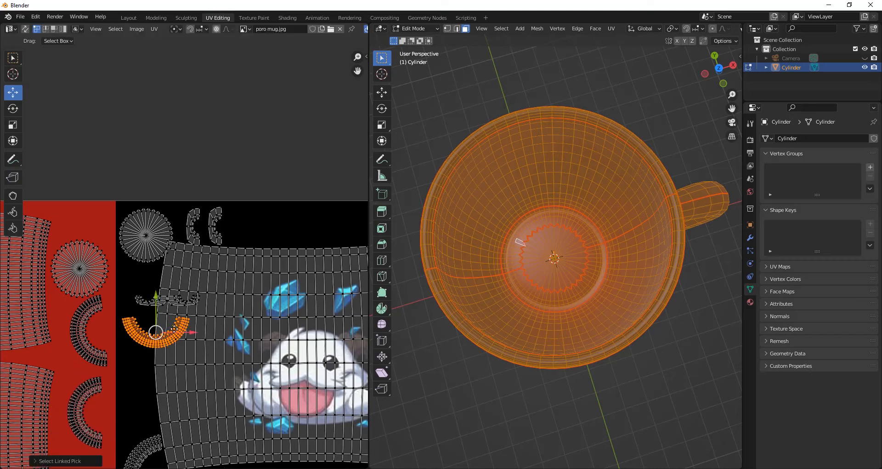
pyautogui.press('r')
pyautogui.click(156, 350)
pyautogui.press('g')
pyautogui.click(136, 393)
pyautogui.press('r')
pyautogui.click(137, 393)
# Rotate the thin jagged UV island to vertical and fit it into the black strip below the disc, clear of the outer-wall island.
pyautogui.click(148, 302)
pyautogui.press('r')
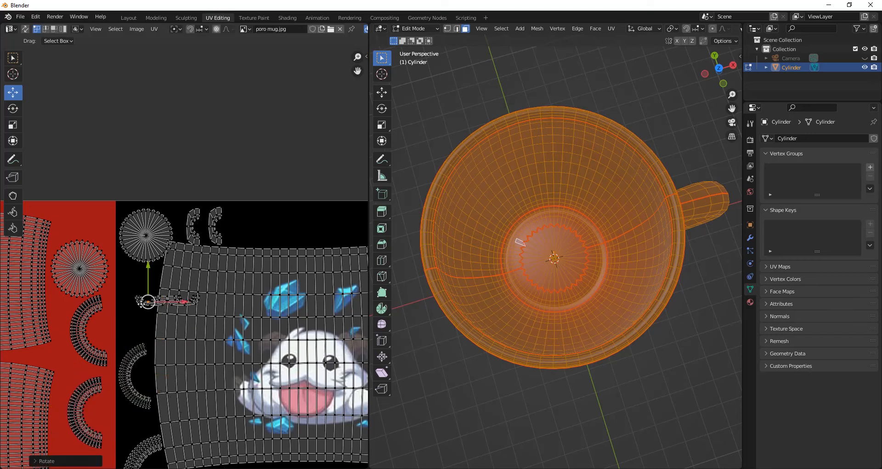
pyautogui.press('l')
pyautogui.press('g')
pyautogui.click(123, 302)
pyautogui.press('r')
pyautogui.click(138, 332)
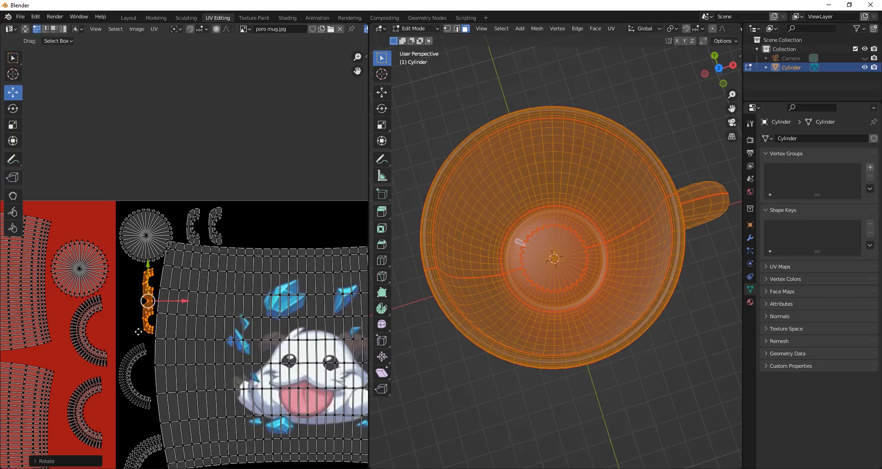
pyautogui.moveTo(186, 300); pyautogui.dragTo(173, 298)
pyautogui.click(236, 101)
pyautogui.scroll(-5, 231, 134)
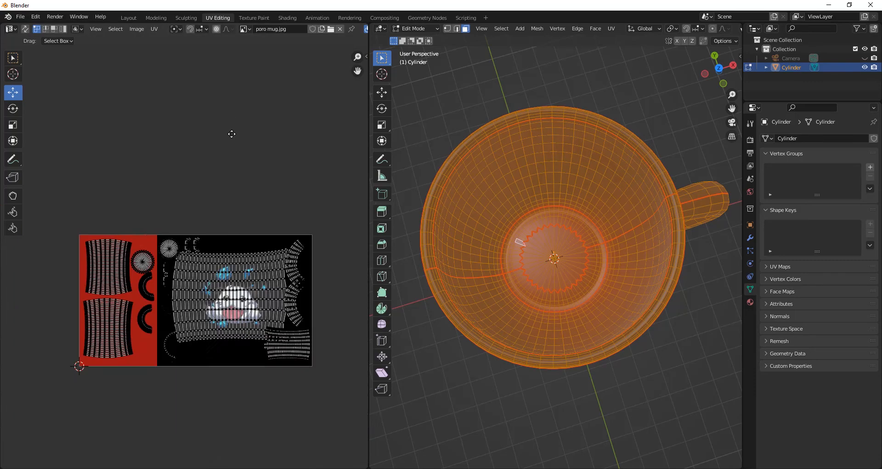
pyautogui.moveTo(254, 320); pyautogui.dragTo(242, 273, button='middle')
pyautogui.scroll(5, 242, 273)
pyautogui.scroll(-2, 251, 309)
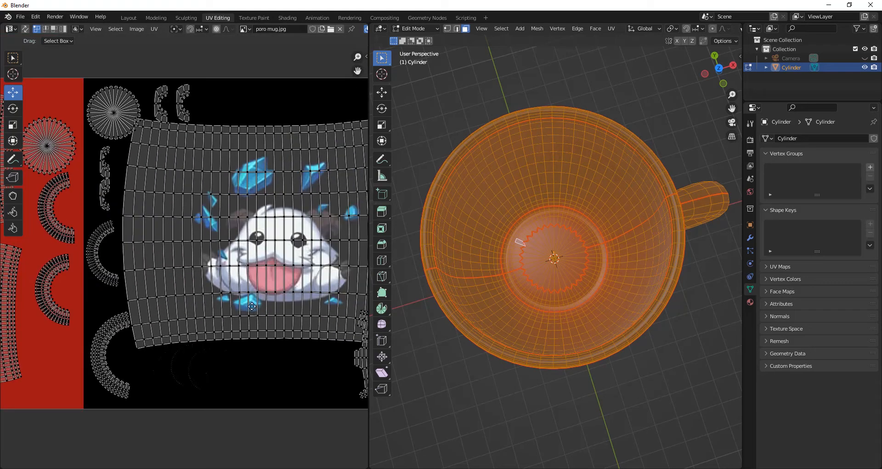
pyautogui.scroll(-2, 246, 322)
# Return to the Layout workspace and set the solid viewport shading color to Texture.
pyautogui.click(682, 134)
pyautogui.scroll(-4, 611, 331)
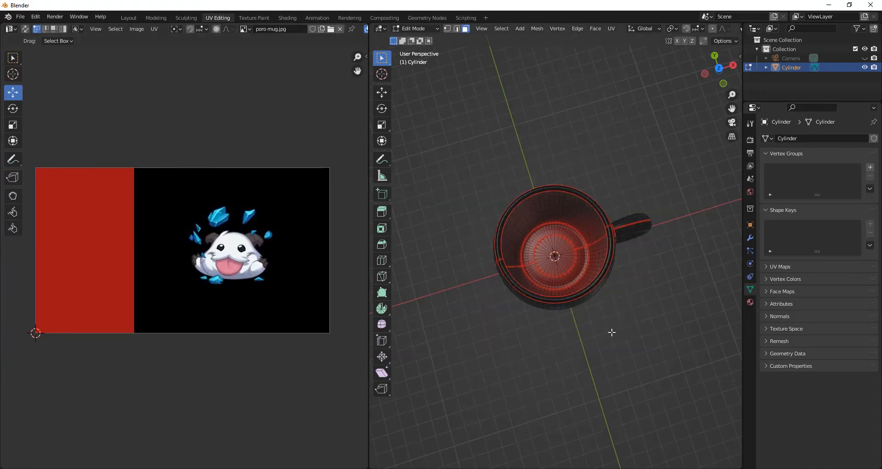
pyautogui.moveTo(611, 331); pyautogui.dragTo(414, 244, button='middle')
pyautogui.click(129, 18)
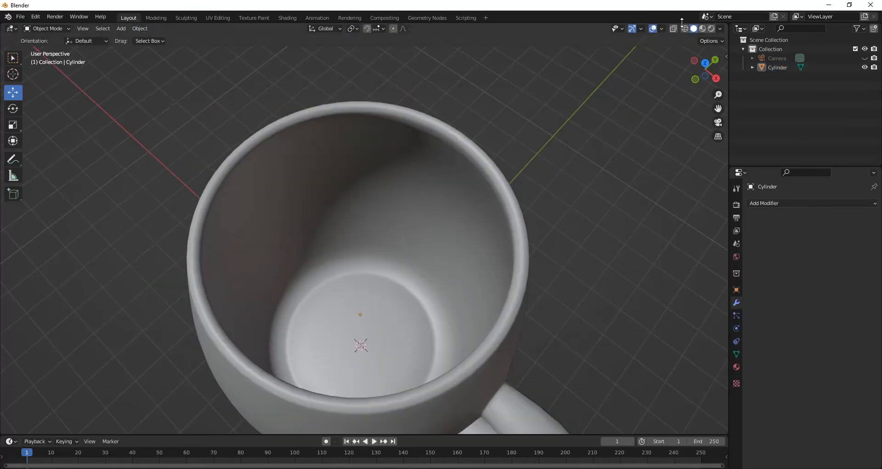
pyautogui.click(720, 30)
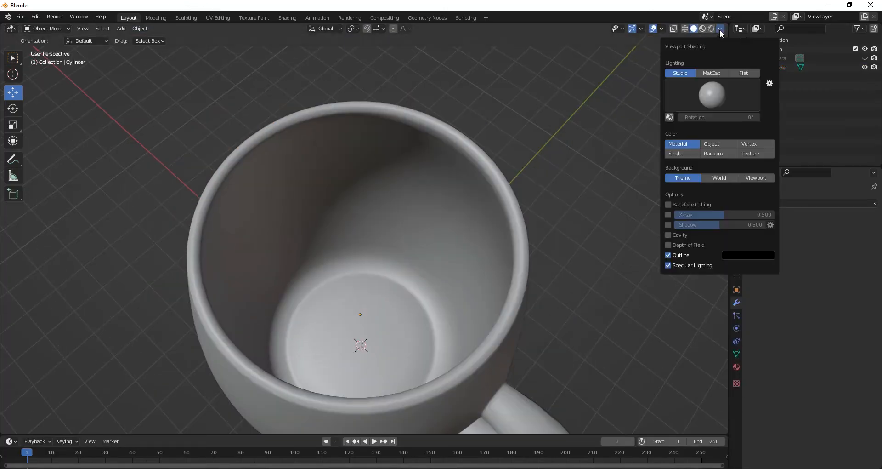
pyautogui.click(746, 153)
pyautogui.scroll(-3, 437, 302)
pyautogui.moveTo(437, 301); pyautogui.dragTo(459, 184, button='middle')
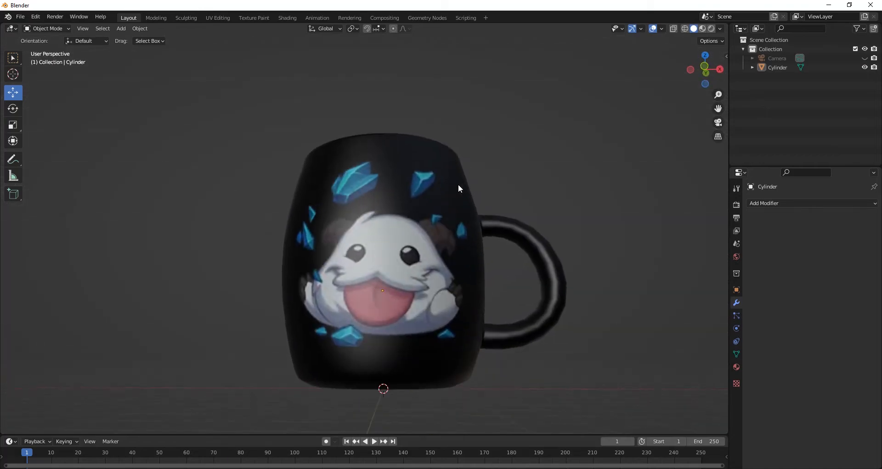
pyautogui.scroll(-2, 459, 189)
pyautogui.moveTo(406, 205); pyautogui.dragTo(358, 297, button='middle')
# Add a plane under the mug and scale it up into a large floor.
pyautogui.click(122, 28)
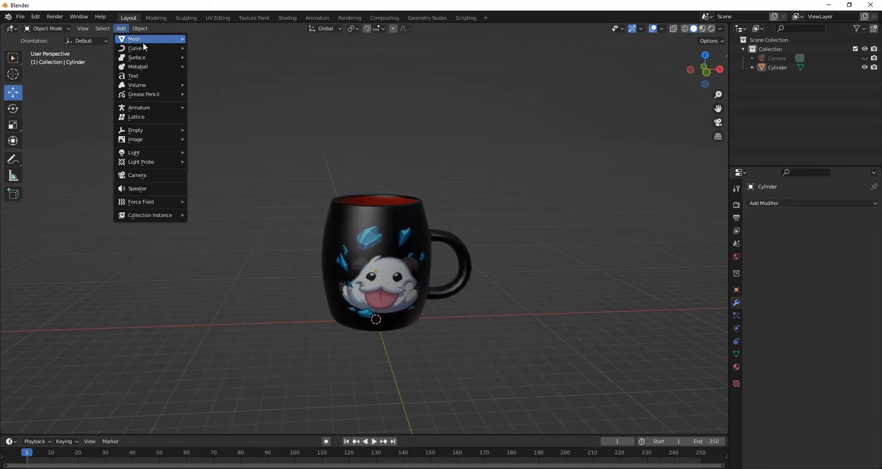
pyautogui.moveTo(143, 40)
pyautogui.click(203, 40)
pyautogui.scroll(-3, 404, 274)
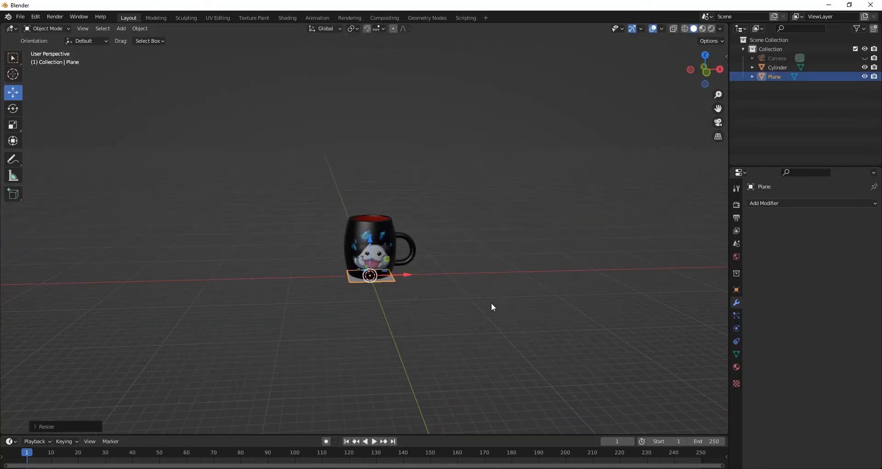
pyautogui.scroll(-3, 492, 302)
pyautogui.press('s')
pyautogui.click(501, 333)
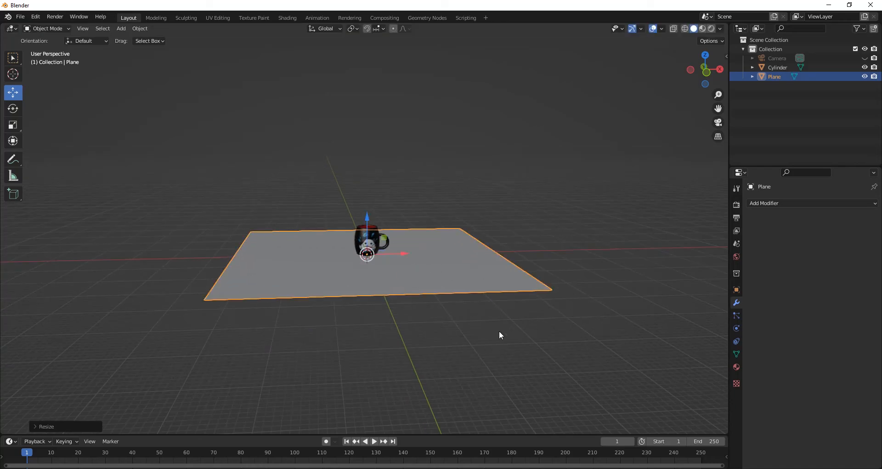
pyautogui.press('s')
pyautogui.click(547, 328)
pyautogui.scroll(3, 474, 317)
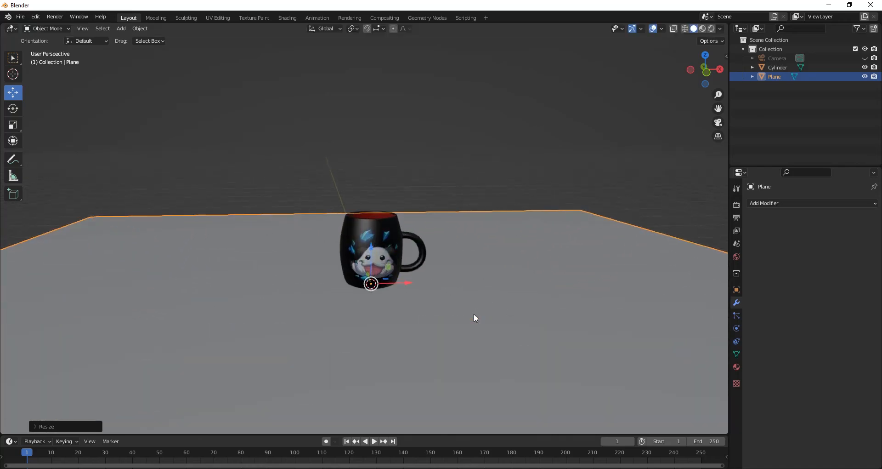
pyautogui.scroll(-3, 474, 317)
pyautogui.scroll(3, 475, 312)
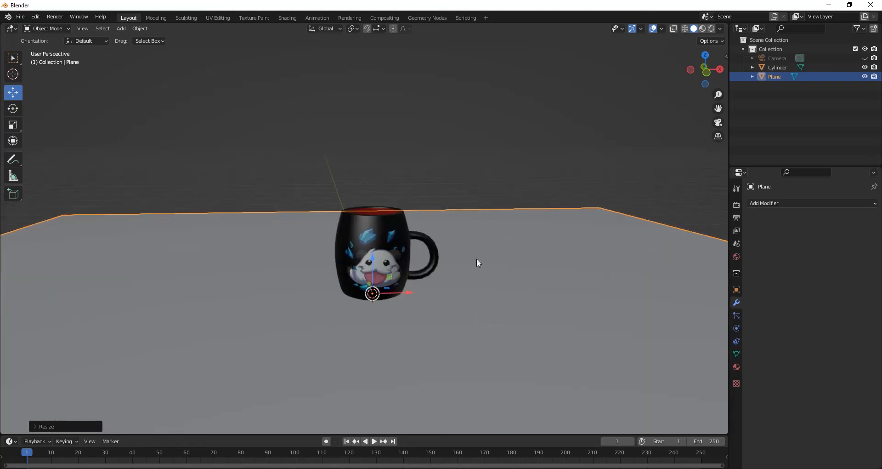
# In front view, move the mug vertically so that its base rests on the floor plane.
pyautogui.click(463, 159)
pyautogui.scroll(5, 420, 328)
pyautogui.scroll(-5, 415, 328)
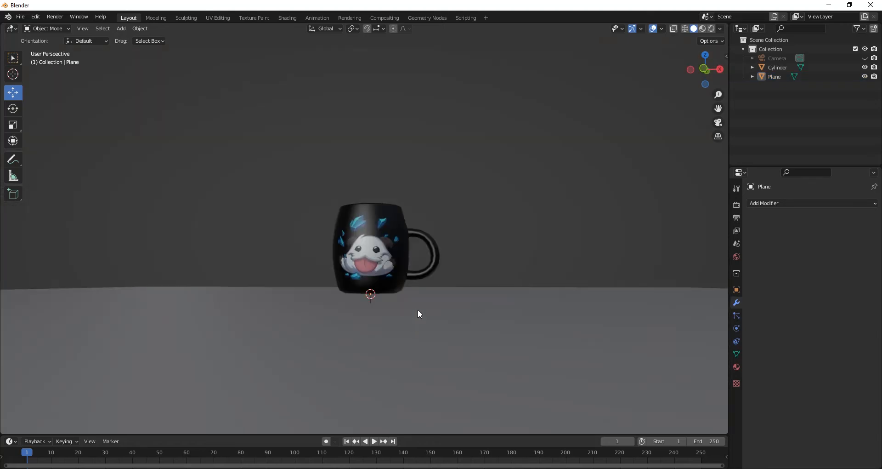
pyautogui.press('super')
pyautogui.press('super')
pyautogui.press('KP_1')
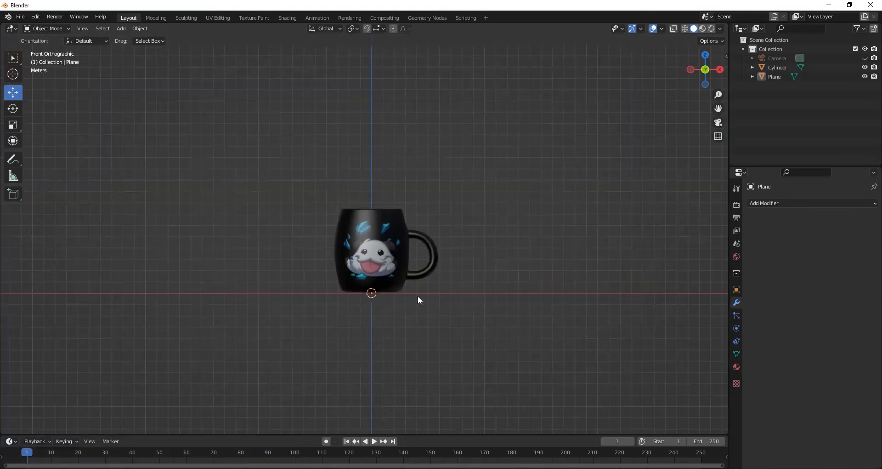
pyautogui.scroll(2, 418, 296)
pyautogui.scroll(1, 417, 296)
pyautogui.click(391, 256)
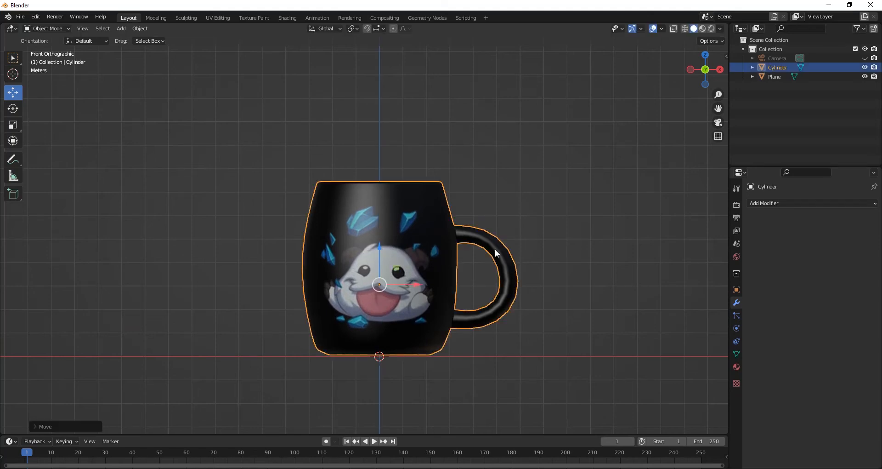
pyautogui.click(541, 234)
pyautogui.scroll(-3, 542, 234)
pyautogui.moveTo(542, 235); pyautogui.dragTo(453, 292, button='middle')
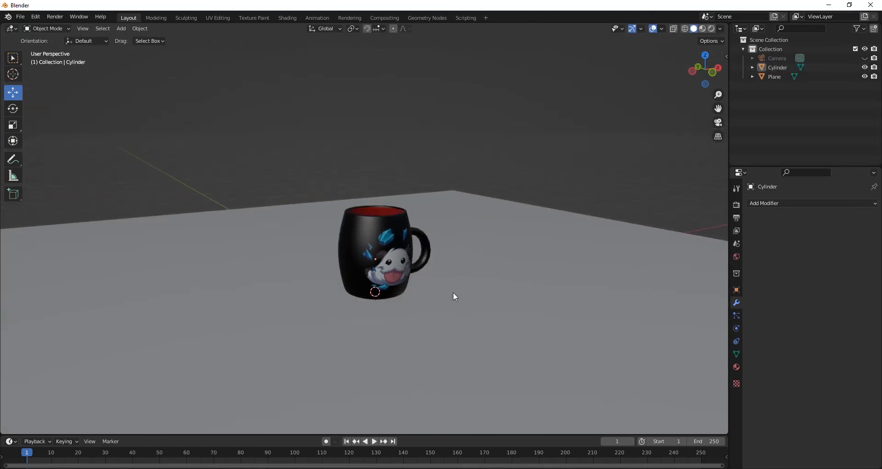
# Compare the mug in Material Preview and Rendered viewport shading, ending in Material Preview.
pyautogui.click(702, 28)
pyautogui.moveTo(392, 260); pyautogui.dragTo(565, 203, button='middle')
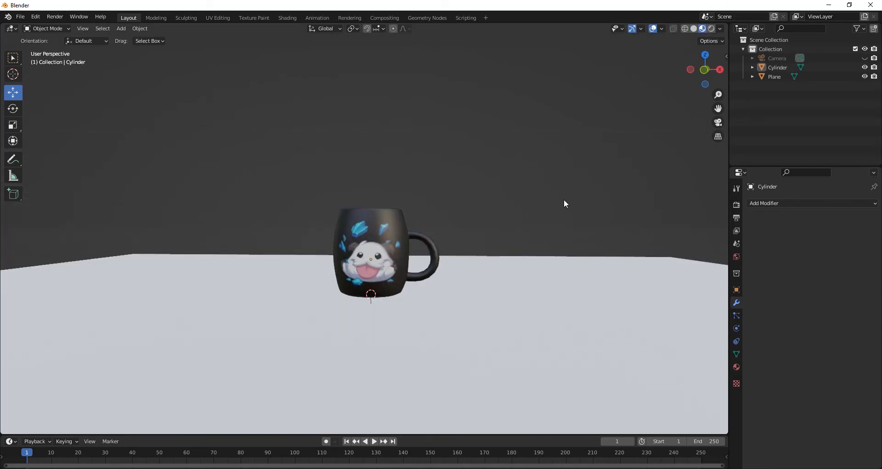
pyautogui.click(711, 28)
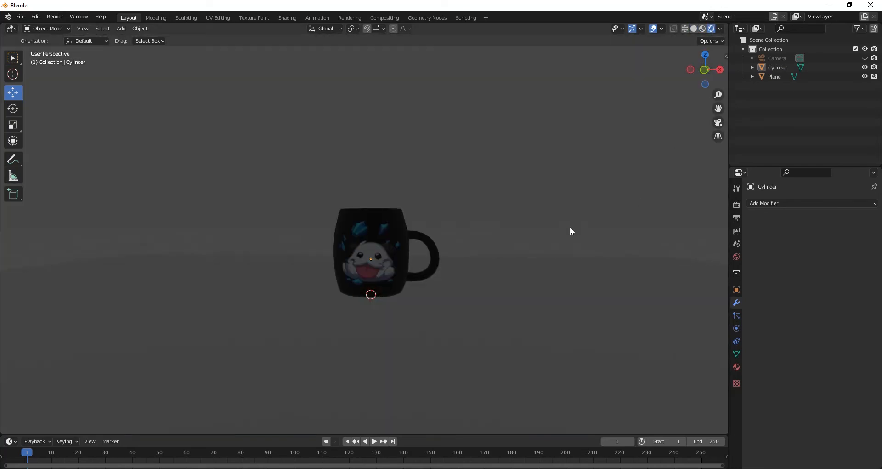
pyautogui.scroll(3, 508, 296)
pyautogui.moveTo(509, 295); pyautogui.dragTo(491, 307, button='middle')
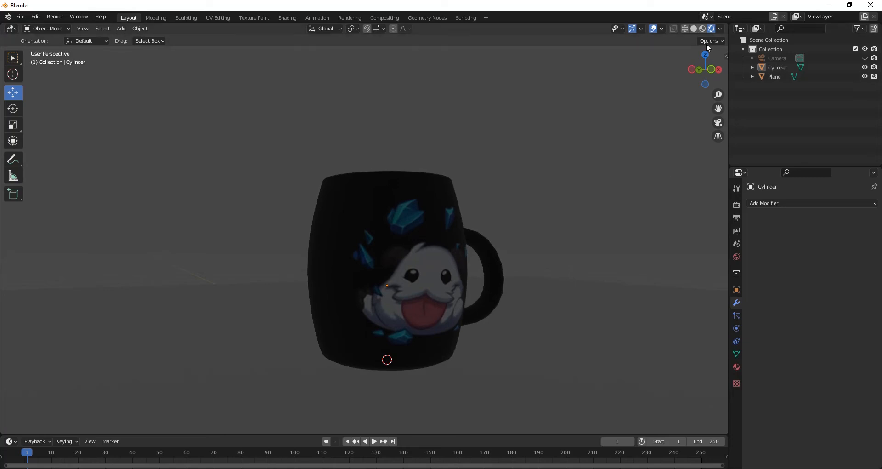
pyautogui.click(702, 29)
# Set the mug material's roughness to 0.035 for a glossy finish.
pyautogui.click(373, 250)
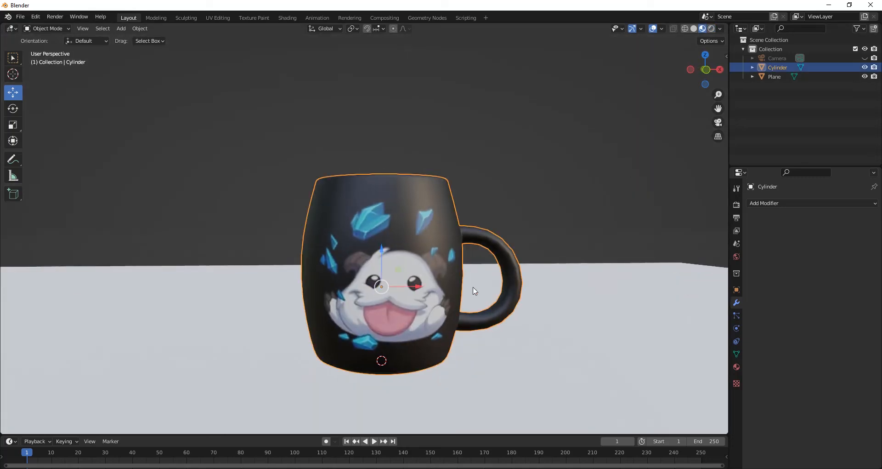
pyautogui.scroll(-3, 473, 291)
pyautogui.click(736, 367)
pyautogui.scroll(-10, 804, 330)
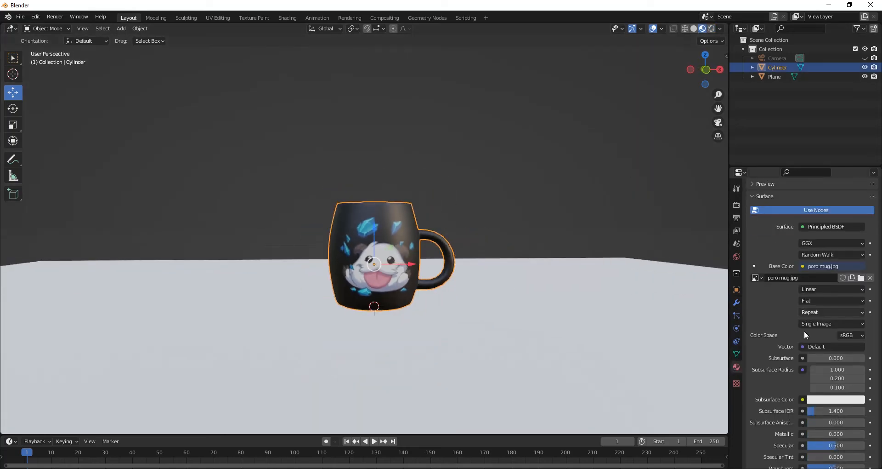
pyautogui.moveTo(830, 376); pyautogui.dragTo(810, 377)
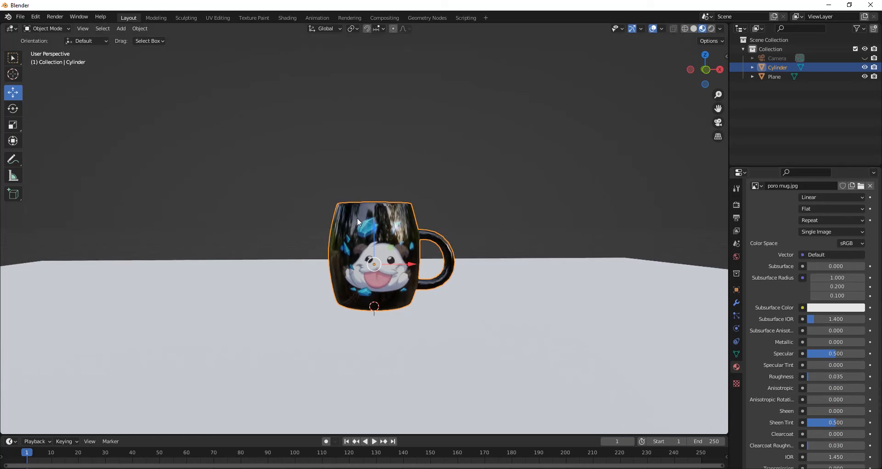
pyautogui.moveTo(357, 216); pyautogui.dragTo(461, 223, button='middle')
pyautogui.scroll(-2, 460, 223)
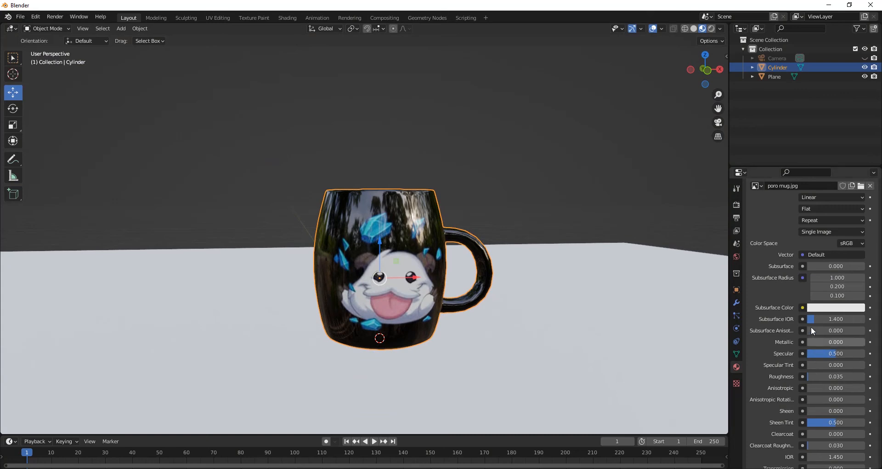
# Set the mug material's sheen tint to 0.398 and lower its specular to 0.161.
pyautogui.scroll(-1, 819, 388)
pyautogui.scroll(-3, 819, 387)
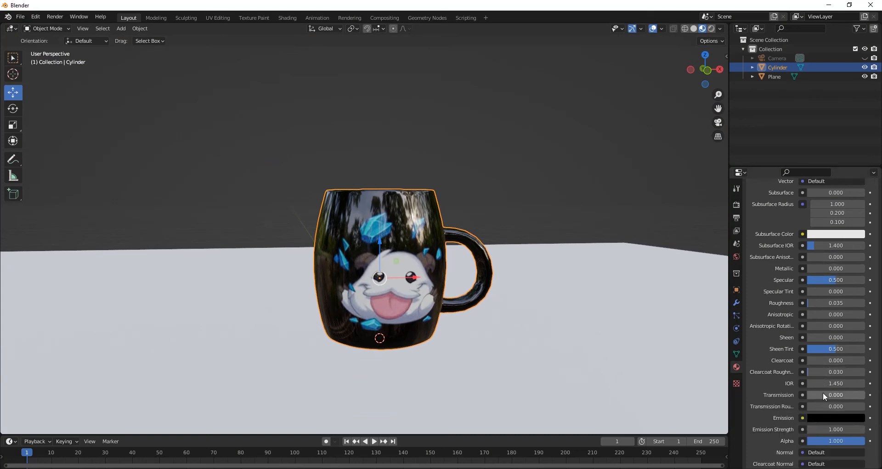
pyautogui.scroll(-1, 818, 414)
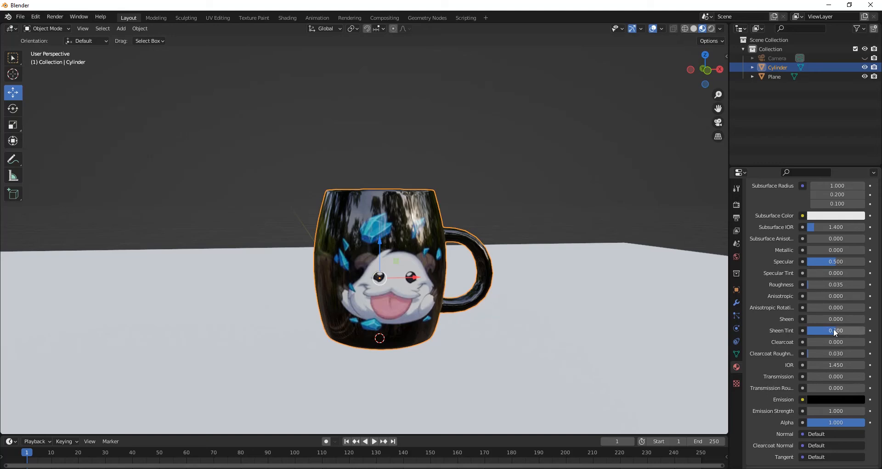
pyautogui.moveTo(834, 331); pyautogui.dragTo(829, 331)
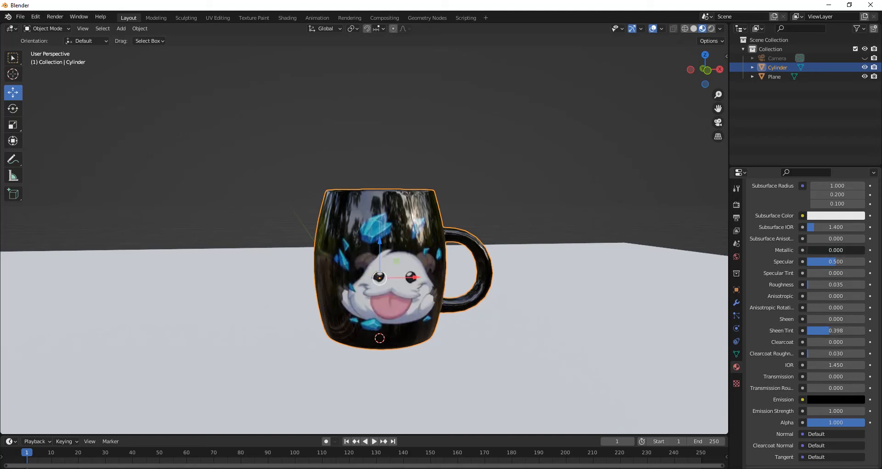
pyautogui.moveTo(825, 261); pyautogui.dragTo(805, 261)
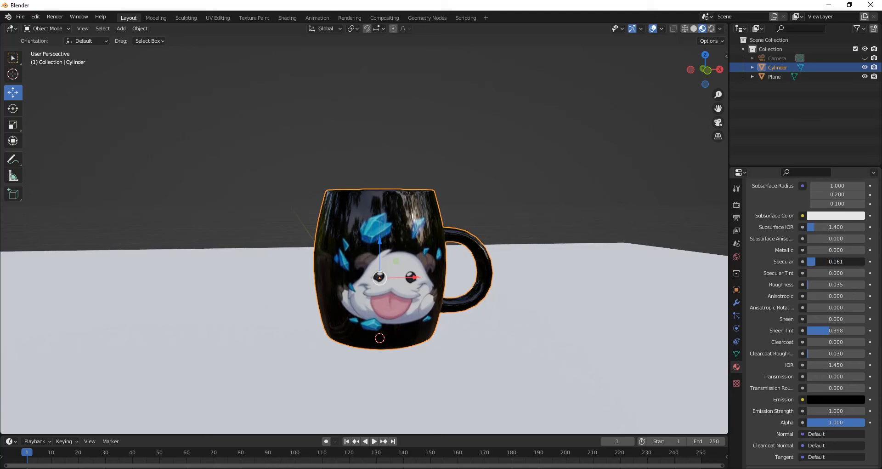
pyautogui.moveTo(404, 268)
pyautogui.mouseDown(button='middle')
pyautogui.moveTo(343, 243)
pyautogui.moveTo(391, 262)
pyautogui.moveTo(413, 257)
pyautogui.mouseUp(button='middle')
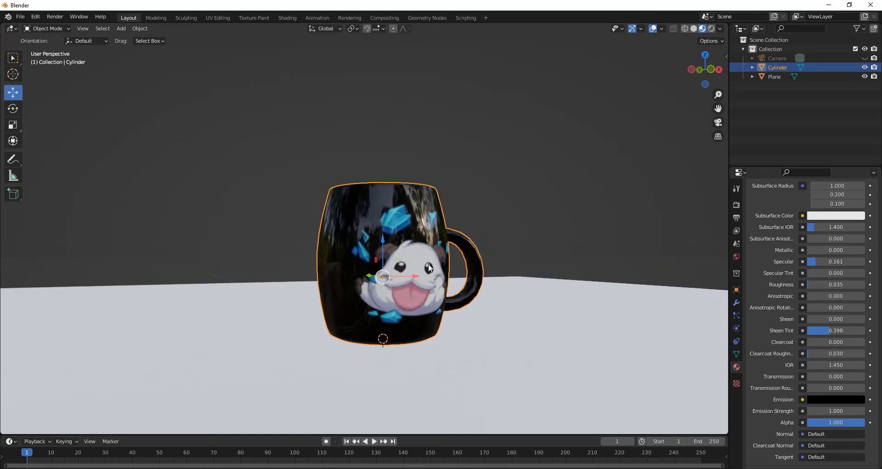
# Select the floor plane and give it a new material.
pyautogui.scroll(-2, 527, 336)
pyautogui.moveTo(528, 337); pyautogui.dragTo(534, 350, button='middle')
pyautogui.click(534, 350)
pyautogui.click(802, 242)
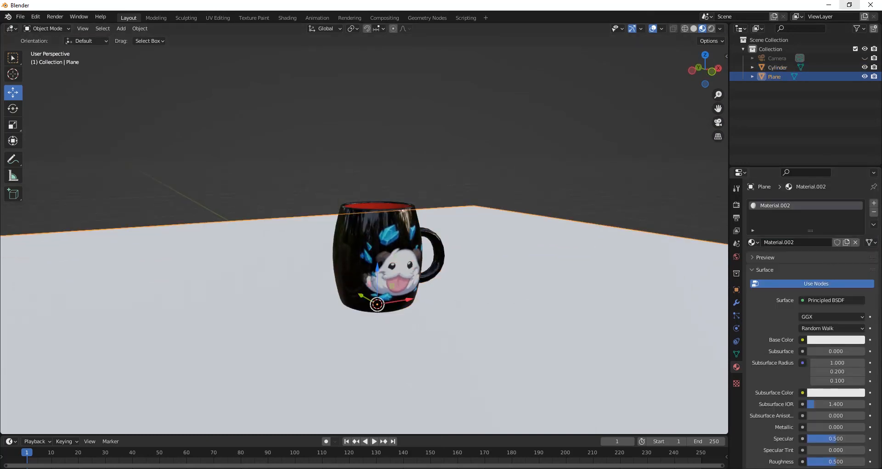
# Use wood_table_001_diff_4k.jpg as an image texture for the floor material's base color.
pyautogui.click(803, 340)
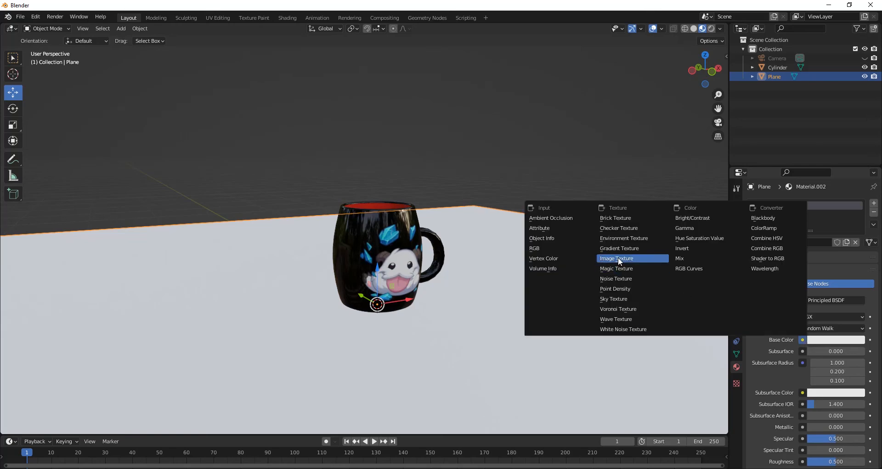
pyautogui.click(619, 258)
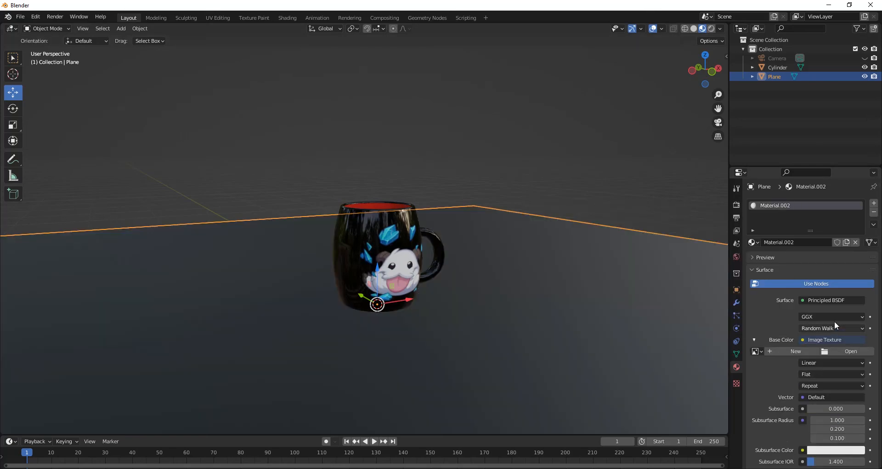
pyautogui.click(845, 349)
pyautogui.click(294, 134)
pyautogui.doubleClick(293, 134)
pyautogui.scroll(-4, 364, 252)
pyautogui.moveTo(428, 341); pyautogui.dragTo(371, 327, button='middle')
pyautogui.scroll(5, 413, 305)
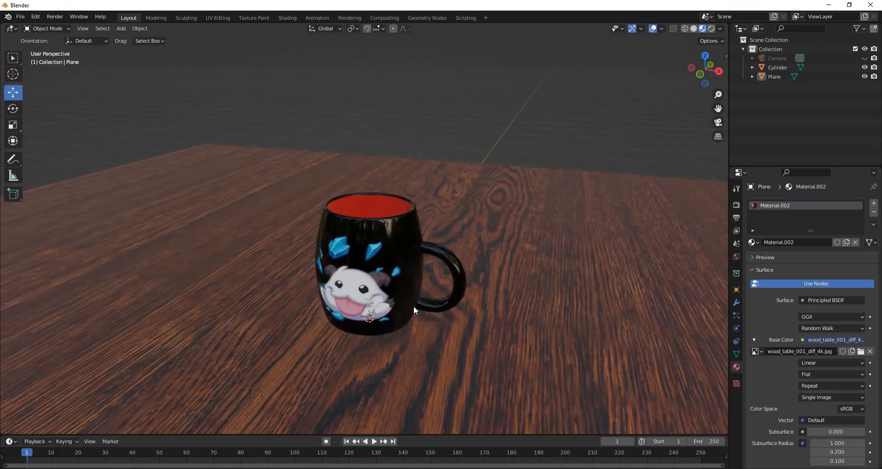
# Enlarge the floor plane's UVs in the UV Editing workspace so that the wood grain repeats at a smaller scale.
pyautogui.scroll(-5, 413, 305)
pyautogui.click(414, 305)
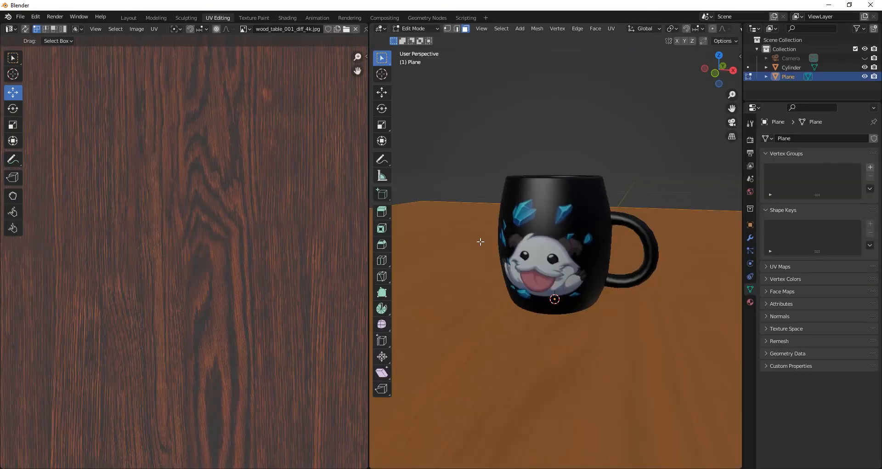
pyautogui.scroll(-5, 478, 248)
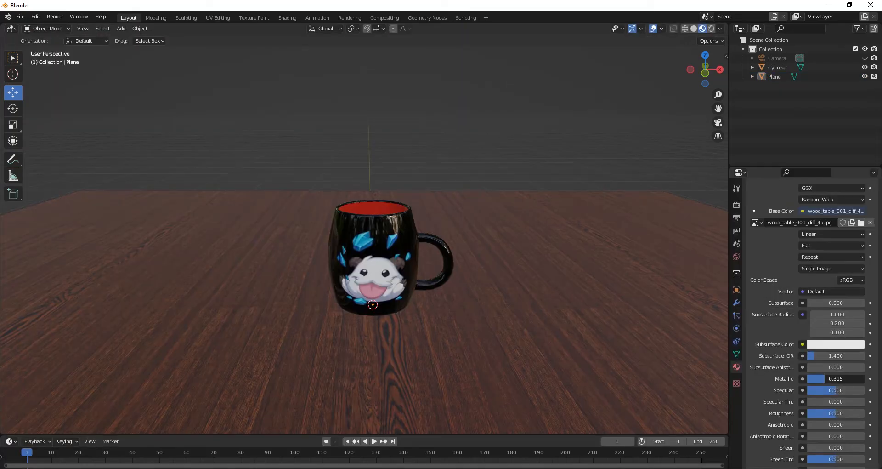
# Set the wood floor material's metallic to 0.189 and its roughness to 0.224.
pyautogui.moveTo(826, 379); pyautogui.dragTo(818, 379)
pyautogui.moveTo(828, 412); pyautogui.dragTo(822, 412)
pyautogui.moveTo(455, 265)
pyautogui.mouseDown(button='middle')
pyautogui.moveTo(457, 277)
pyautogui.moveTo(528, 259)
pyautogui.moveTo(519, 309)
pyautogui.moveTo(444, 277)
pyautogui.moveTo(402, 284)
pyautogui.moveTo(460, 272)
pyautogui.moveTo(449, 258)
pyautogui.moveTo(417, 298)
pyautogui.moveTo(512, 292)
pyautogui.moveTo(461, 258)
pyautogui.moveTo(464, 279)
pyautogui.mouseUp(button='middle')
pyautogui.moveTo(386, 300); pyautogui.dragTo(437, 292, button='middle')
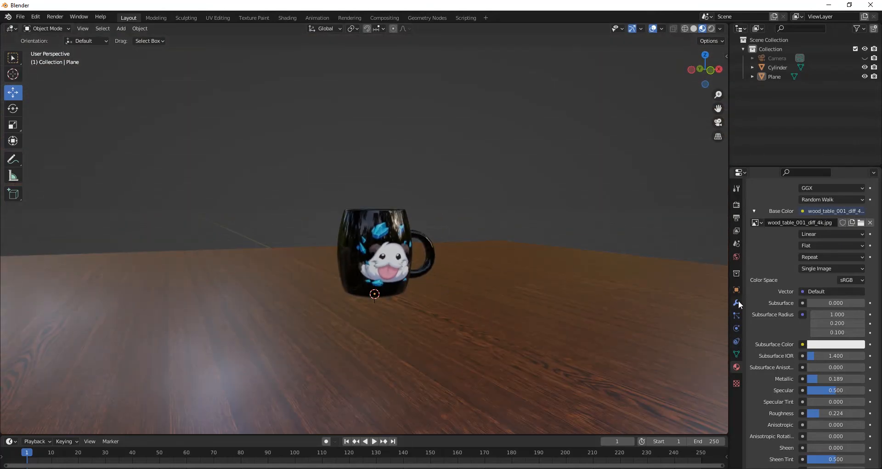
# Assign an environment texture to the world background color and load decor_shop_4k.exr into it.
pyautogui.click(736, 258)
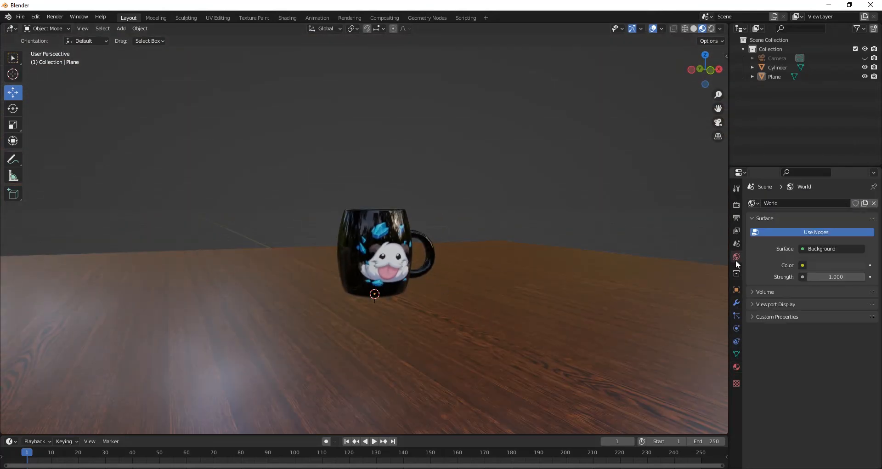
pyautogui.click(802, 265)
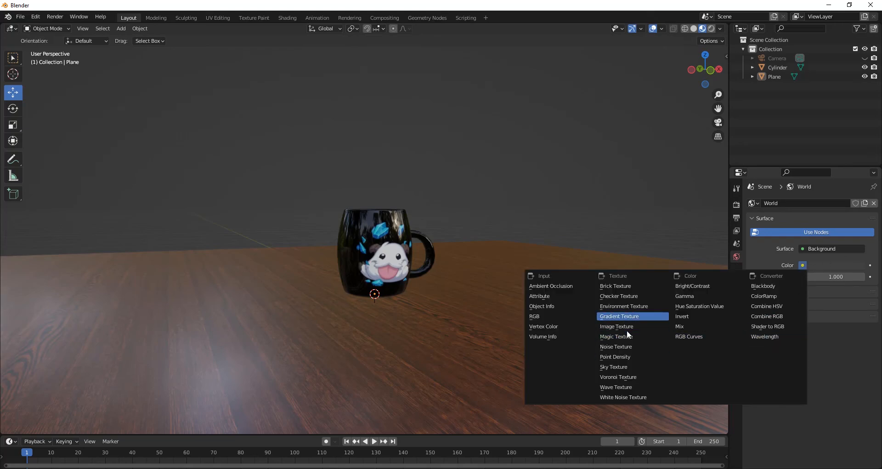
pyautogui.click(622, 306)
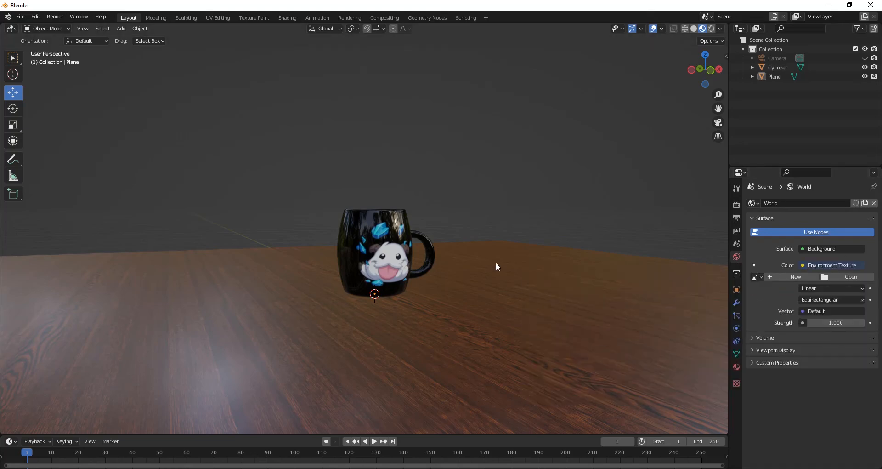
pyautogui.click(850, 276)
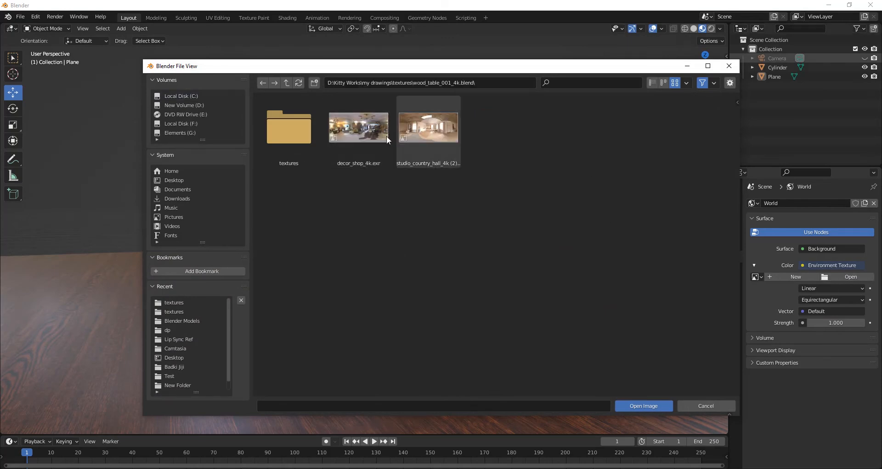
pyautogui.doubleClick(382, 134)
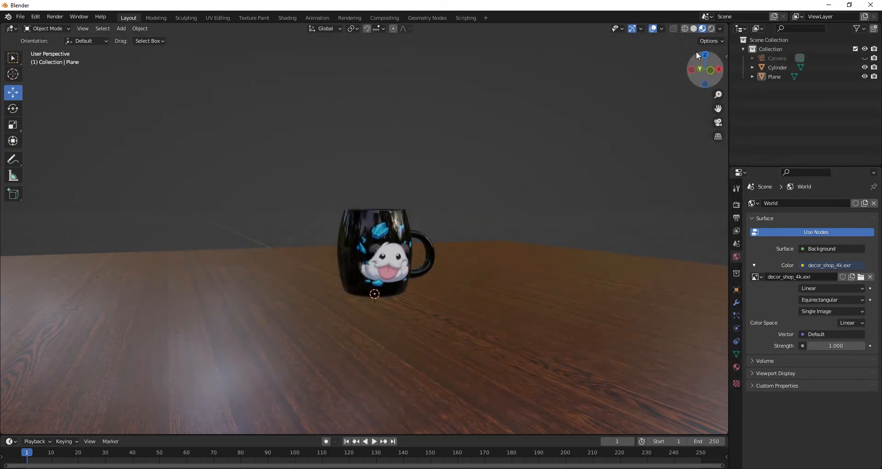
# Show the scene in Rendered viewport shading and change the render engine from Eevee to Cycles.
pyautogui.click(712, 28)
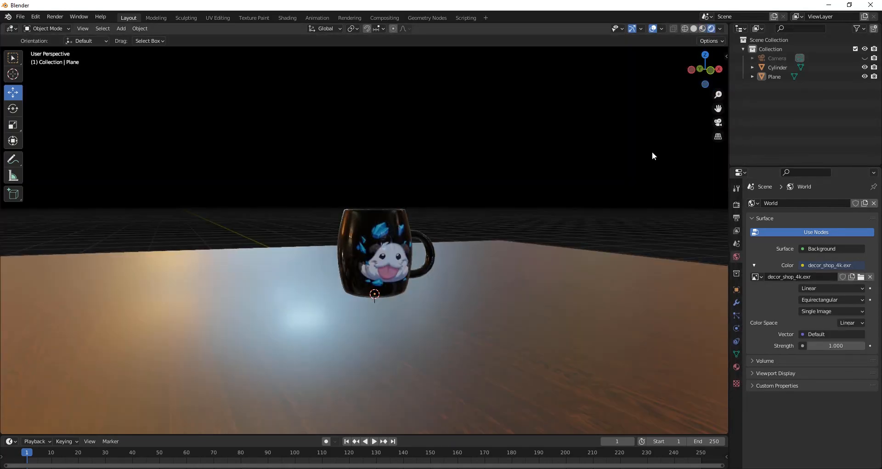
pyautogui.moveTo(443, 268); pyautogui.dragTo(735, 198, button='middle')
pyautogui.click(736, 203)
pyautogui.click(831, 206)
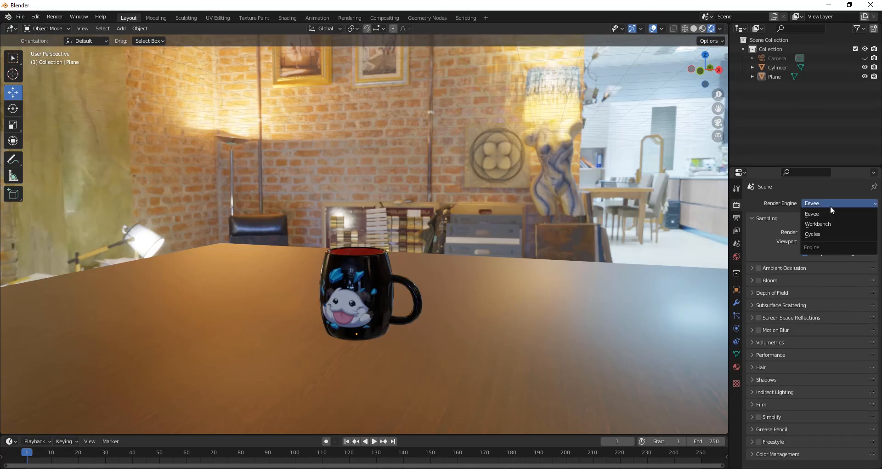
pyautogui.click(823, 238)
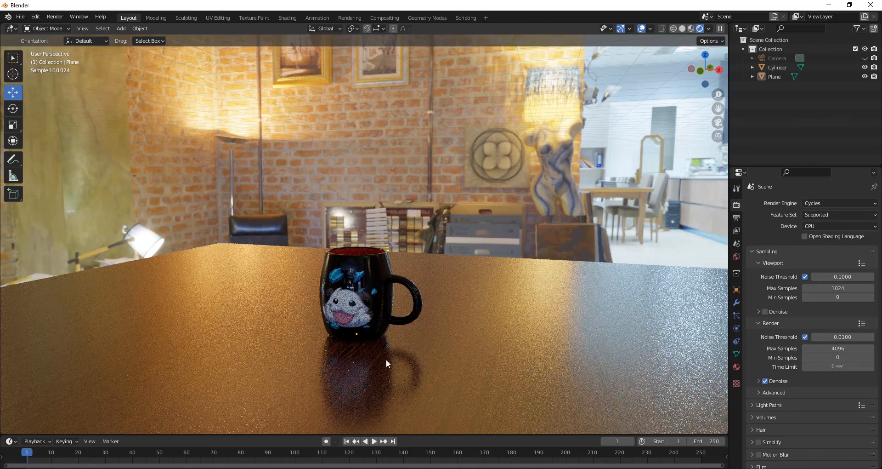
# Frame the mug through the camera with Camera to View and viewport denoising enabled, and render the still image.
pyautogui.moveTo(436, 346); pyautogui.dragTo(512, 331, button='middle')
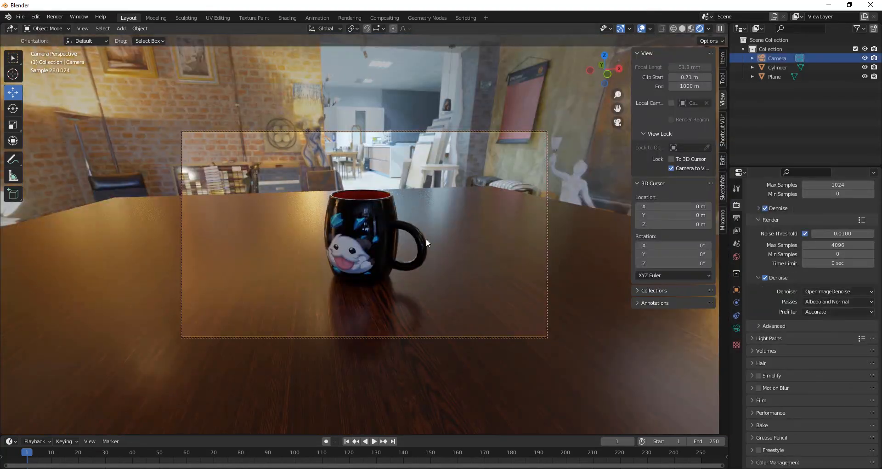
pyautogui.press('F12')
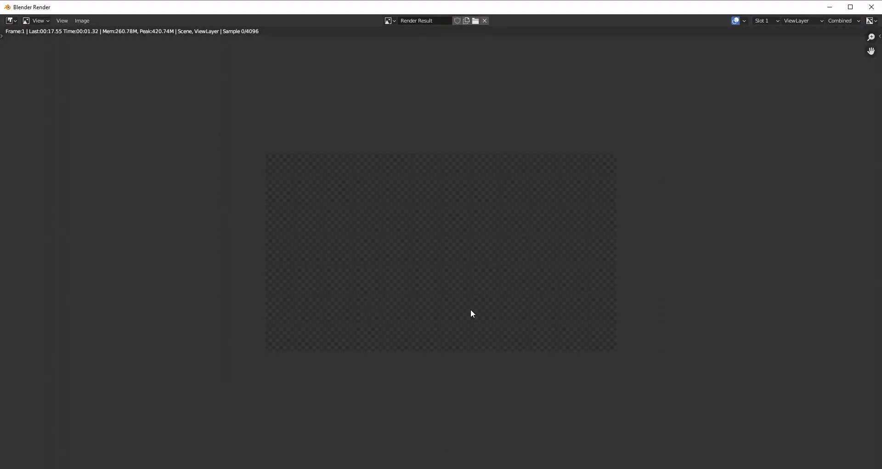